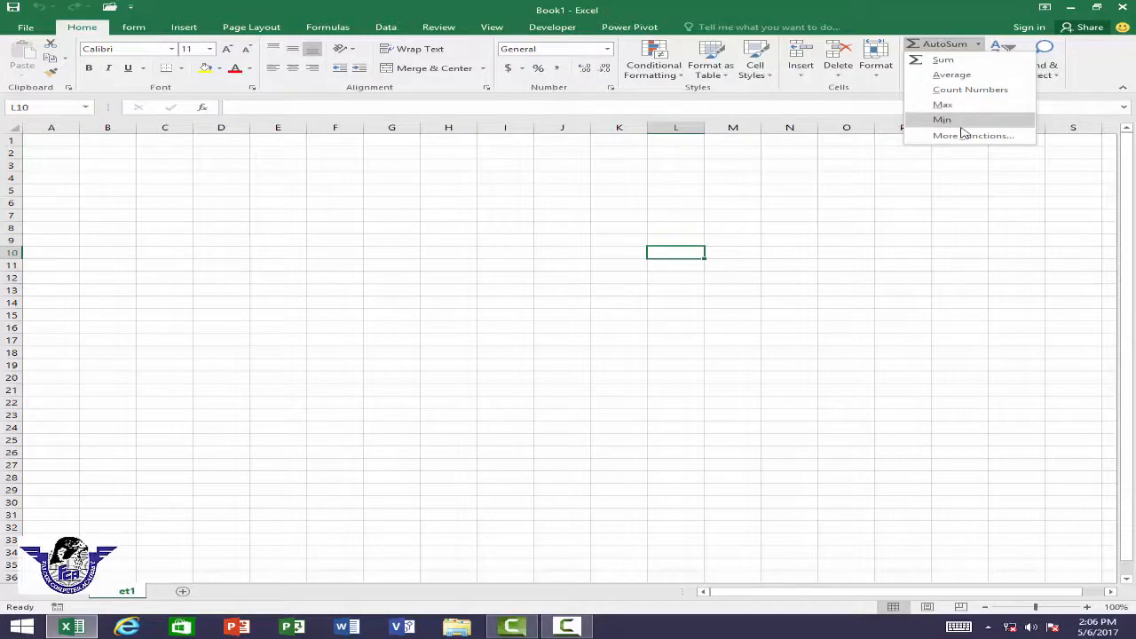
- Enter the numbers 500, 200, 400 and 500 in cells A1 through A4
click(68, 142)
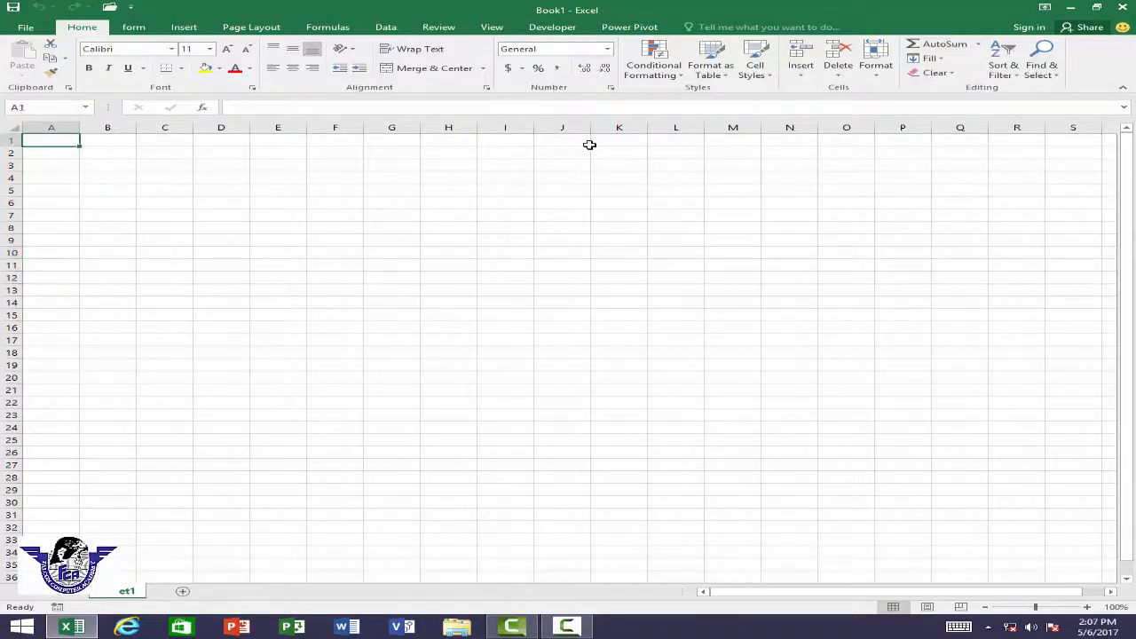
text(500)
key(Return)
text(200)
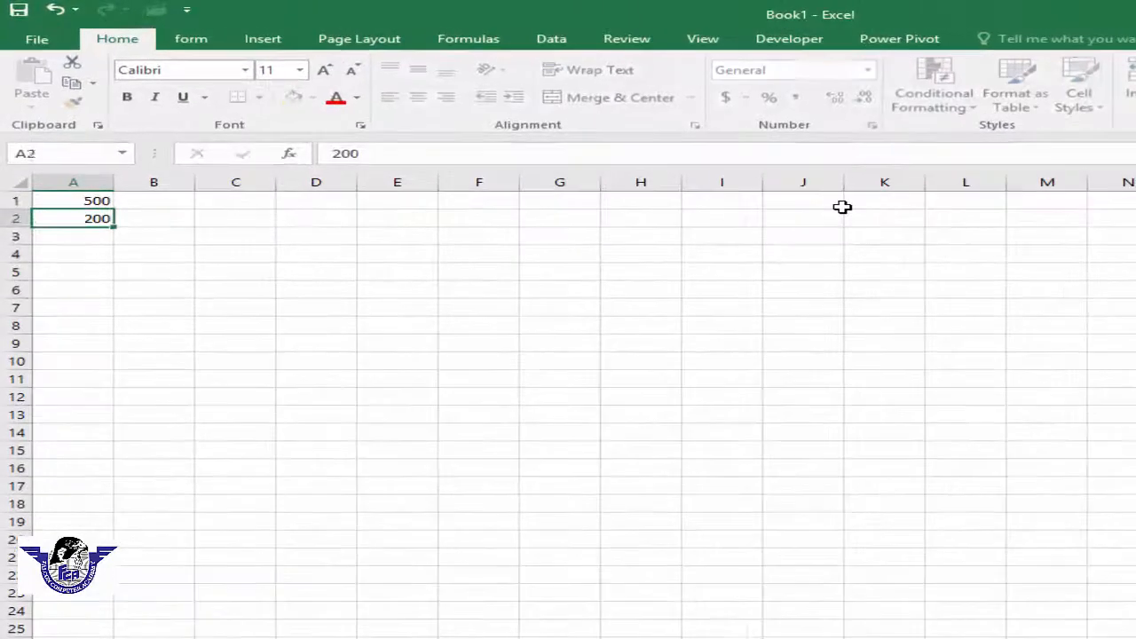
key(Return)
text(400)
key(Return)
text(500)
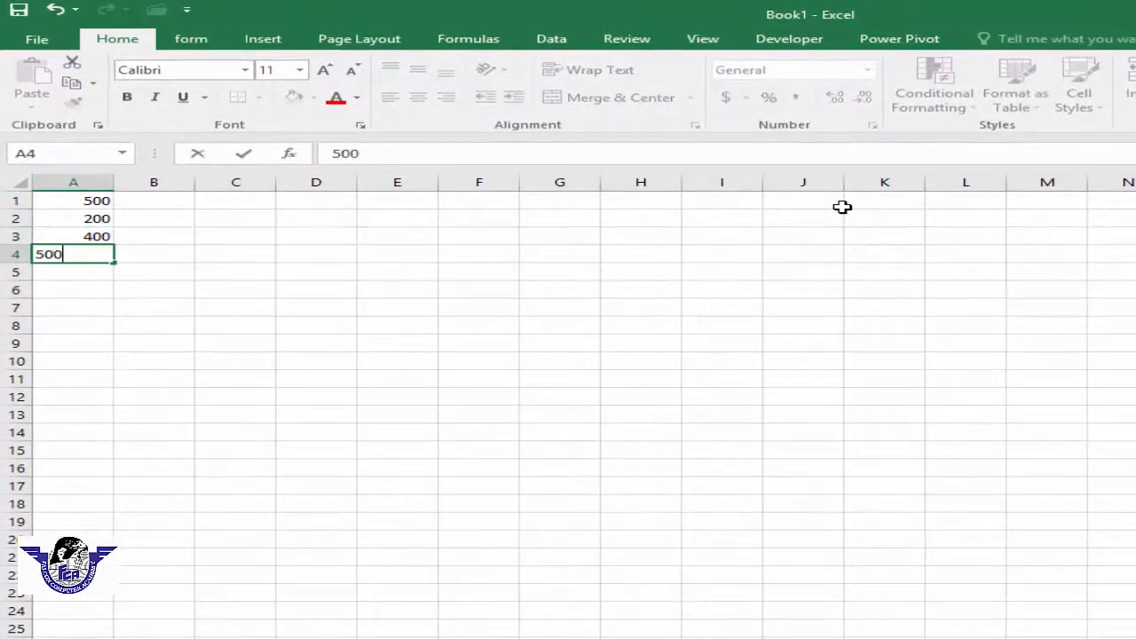
key(Return)
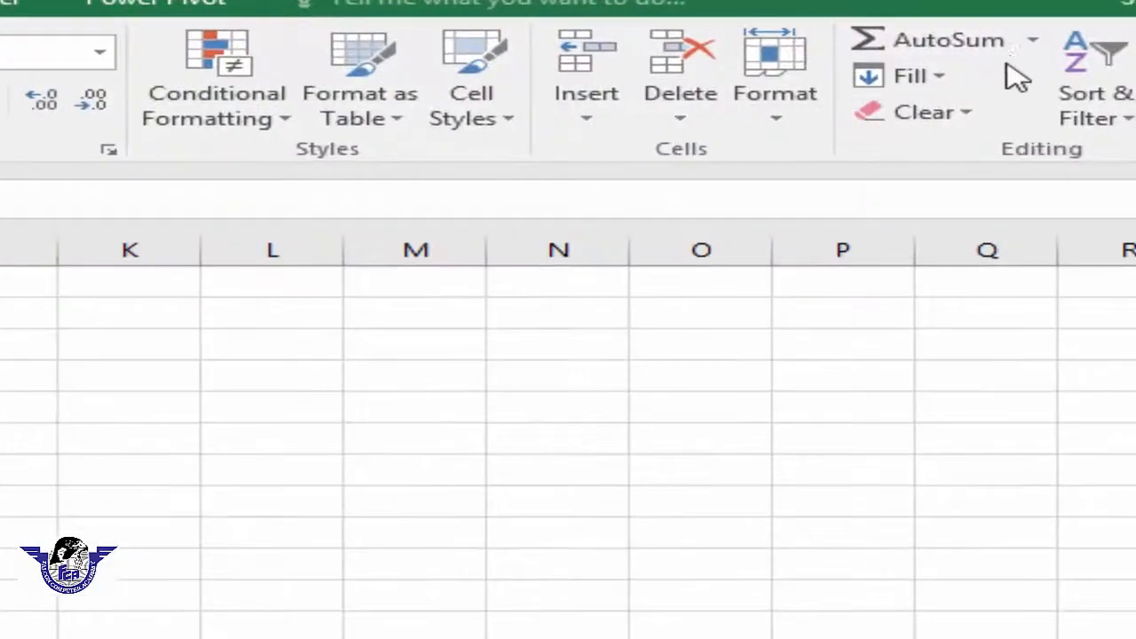
- Add up A1:A4 in cell A5 with the AutoSum Sum function
click(1034, 45)
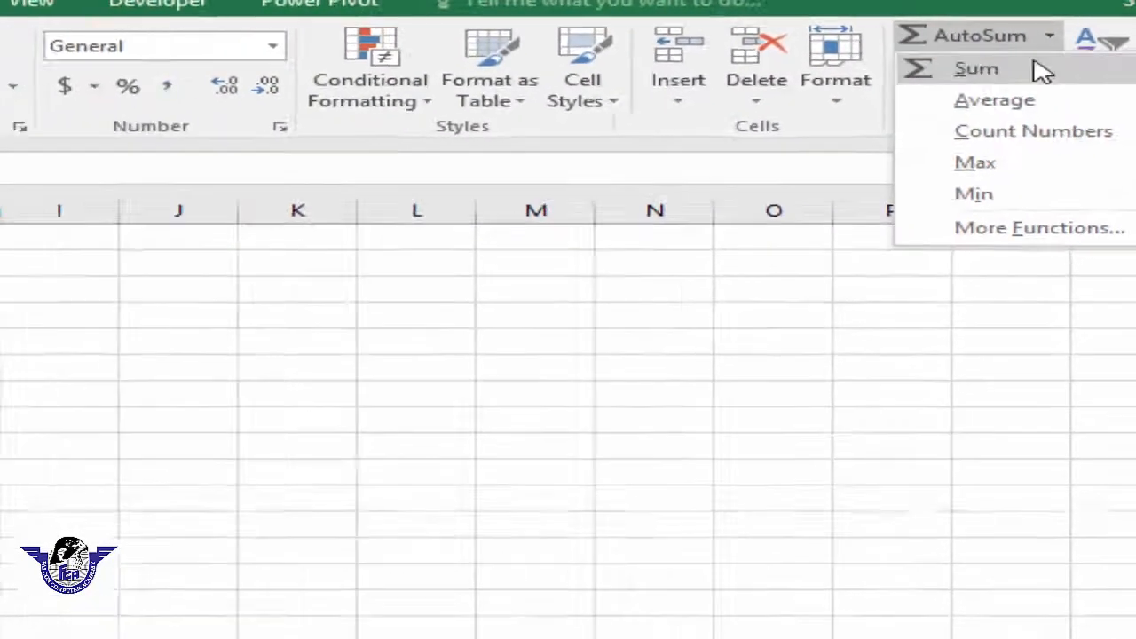
click(1014, 79)
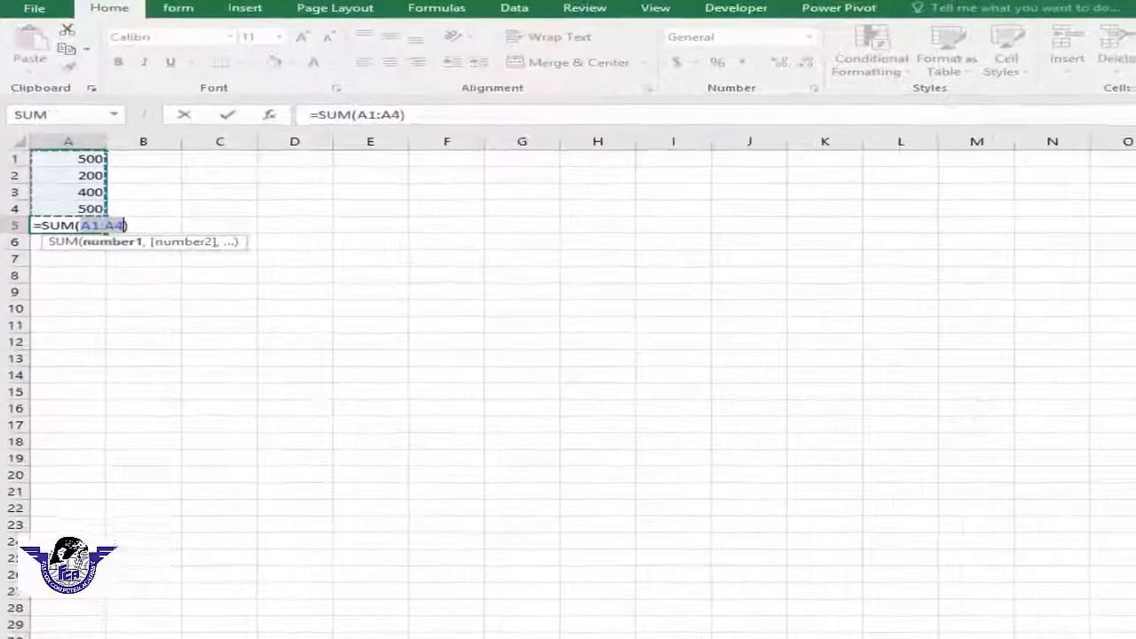
key(Return)
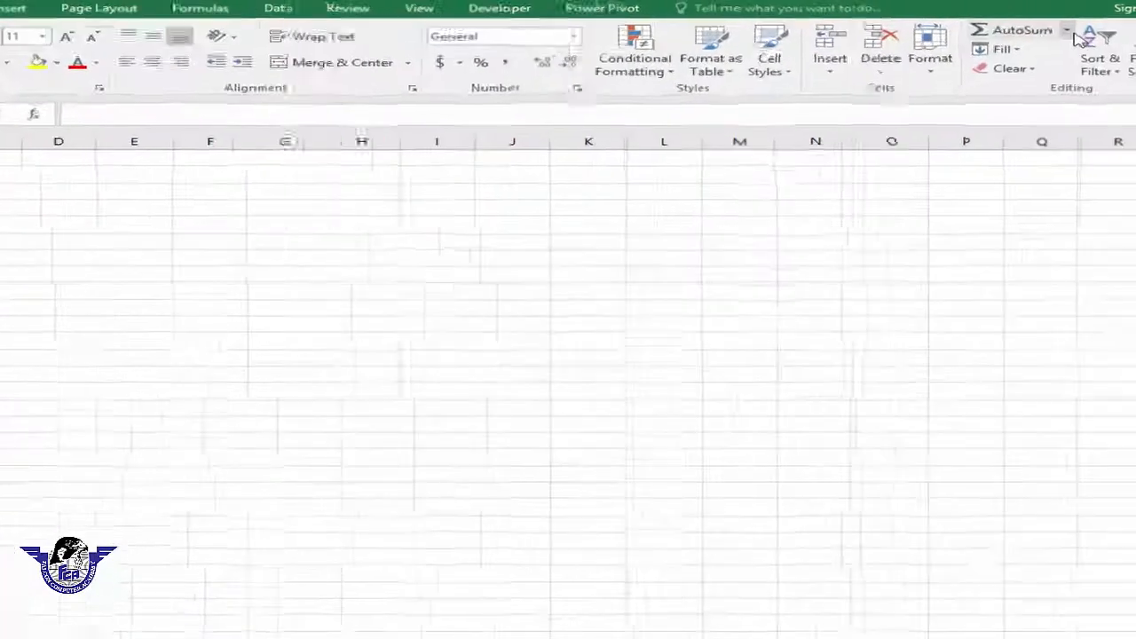
- Replace the sum in cell A5 with the AutoSum Average of A1:A4
click(1068, 32)
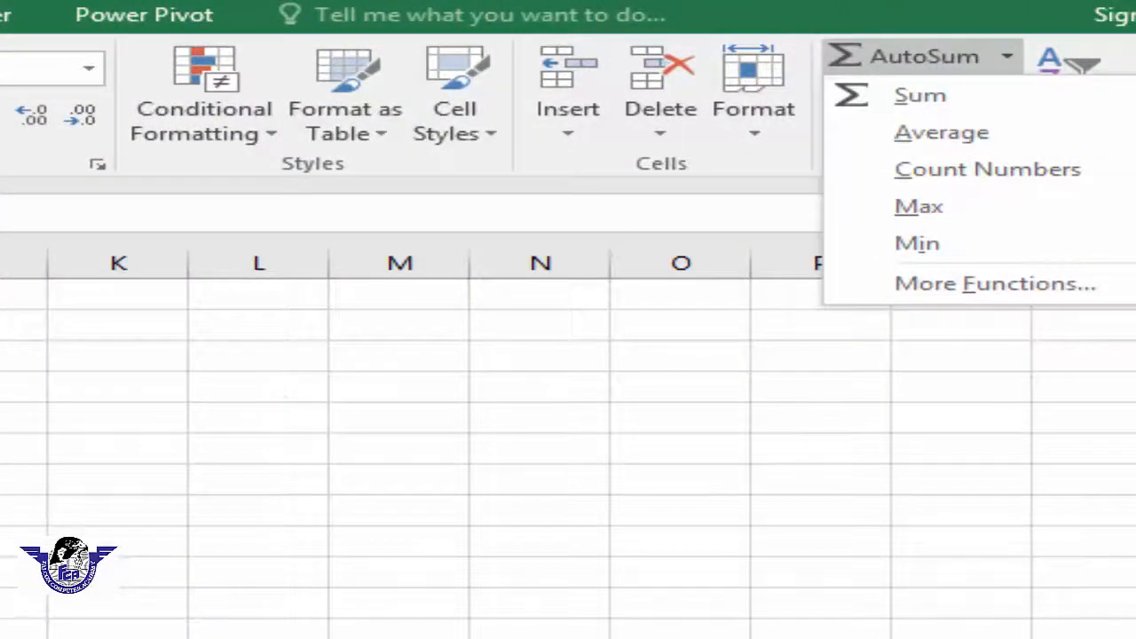
key(Escape)
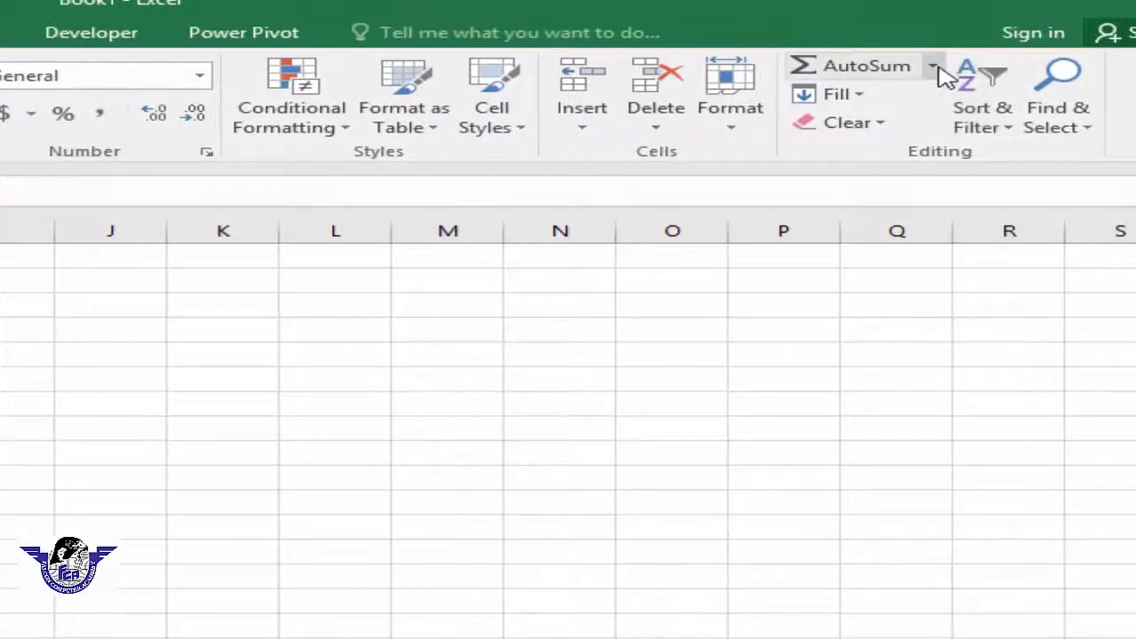
click(933, 68)
click(903, 134)
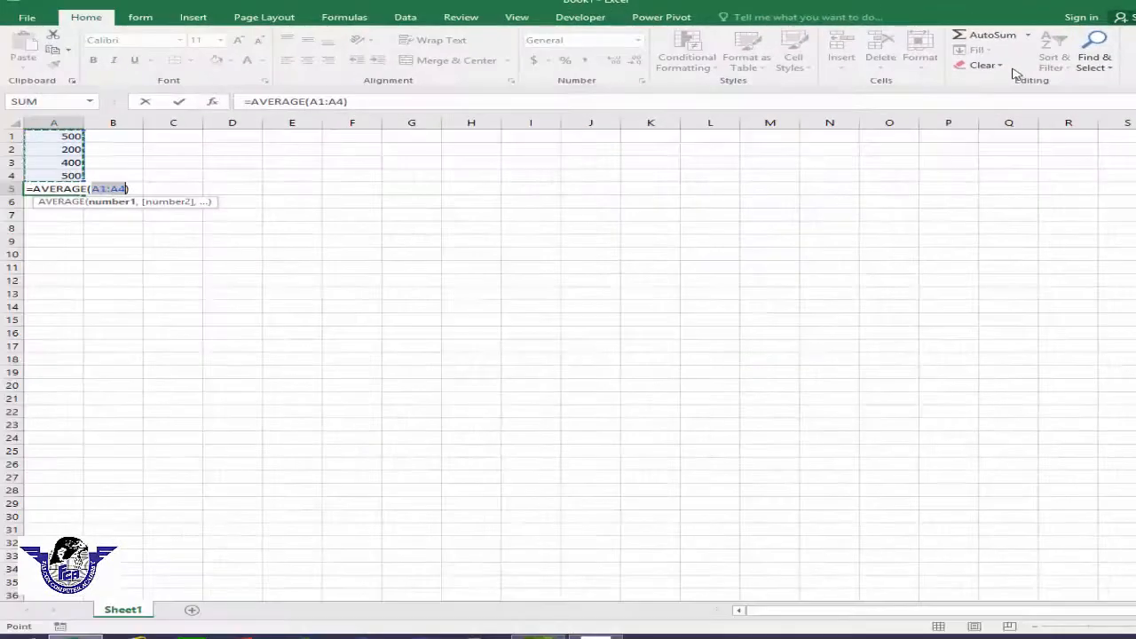
key(Return)
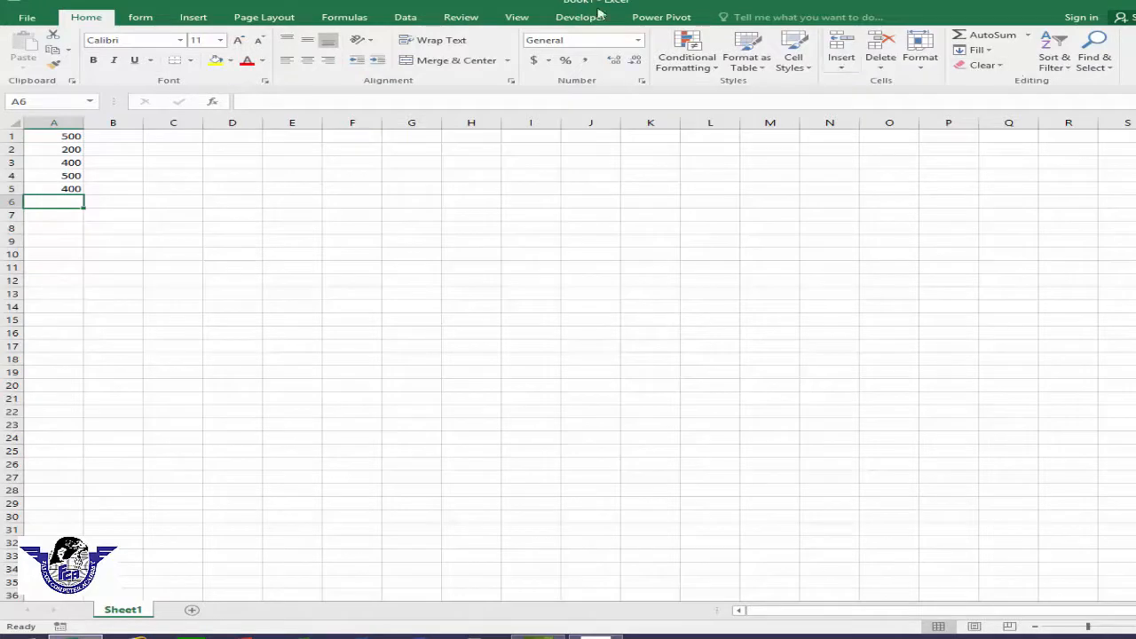
- Clear the average from cell A5 and insert the AutoSum Count Numbers function for A1:A4 there
click(1027, 36)
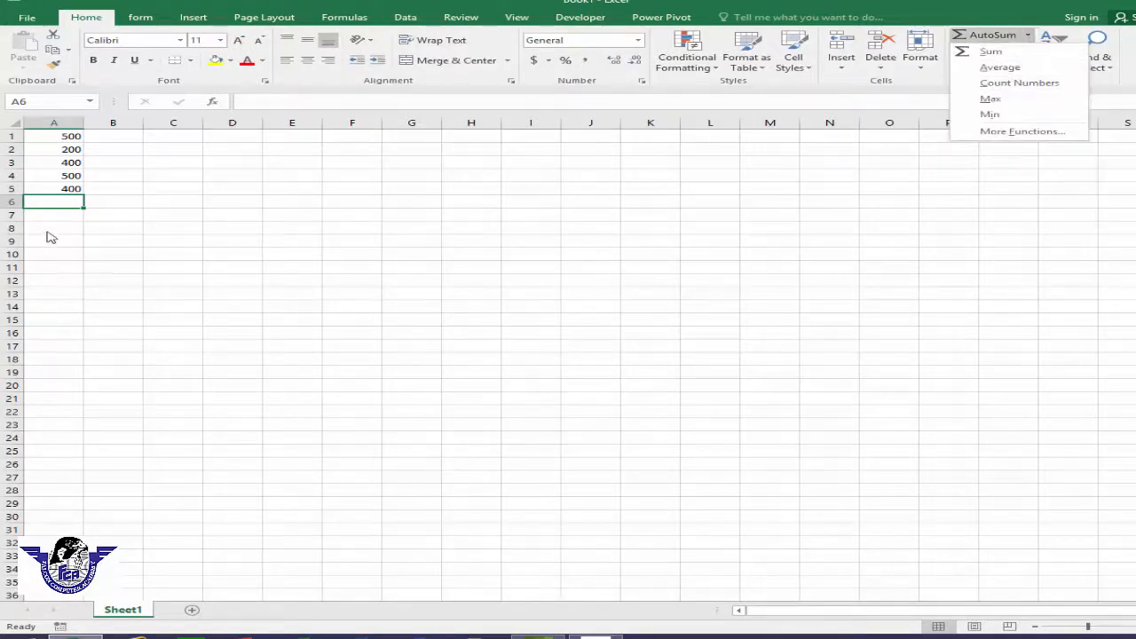
click(67, 188)
click(69, 187)
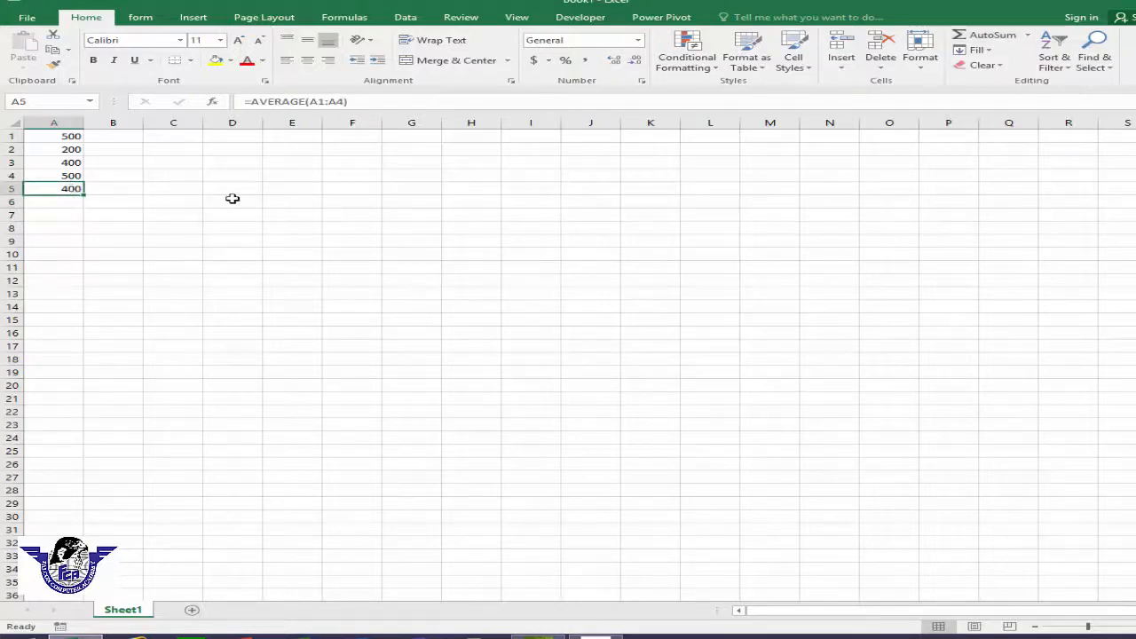
key(Delete)
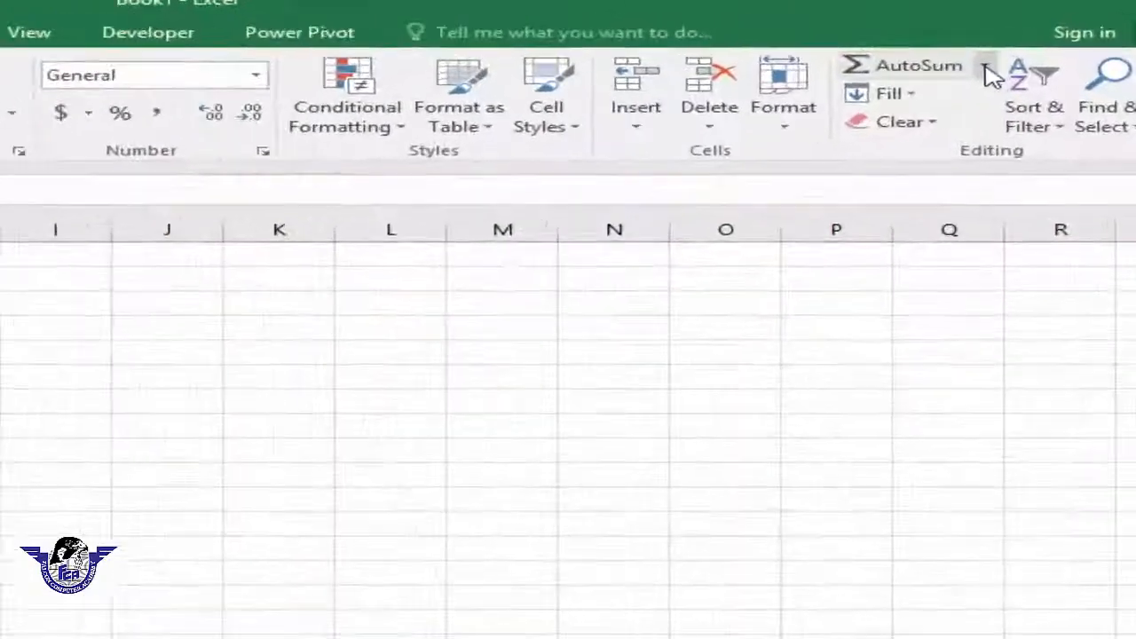
click(1027, 35)
click(972, 173)
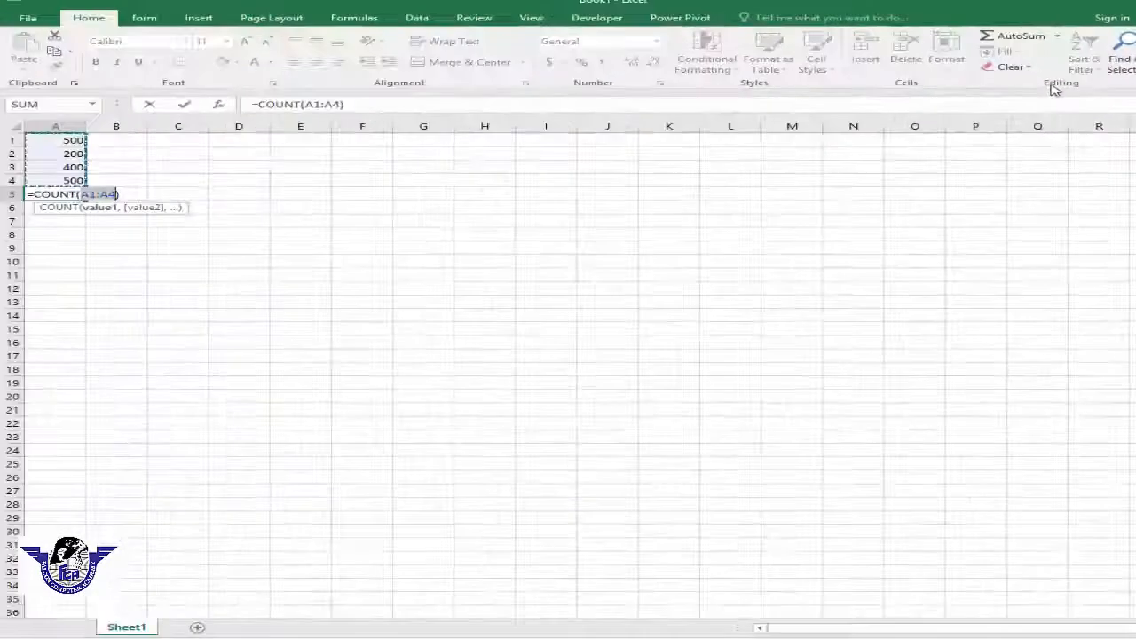
key(Return)
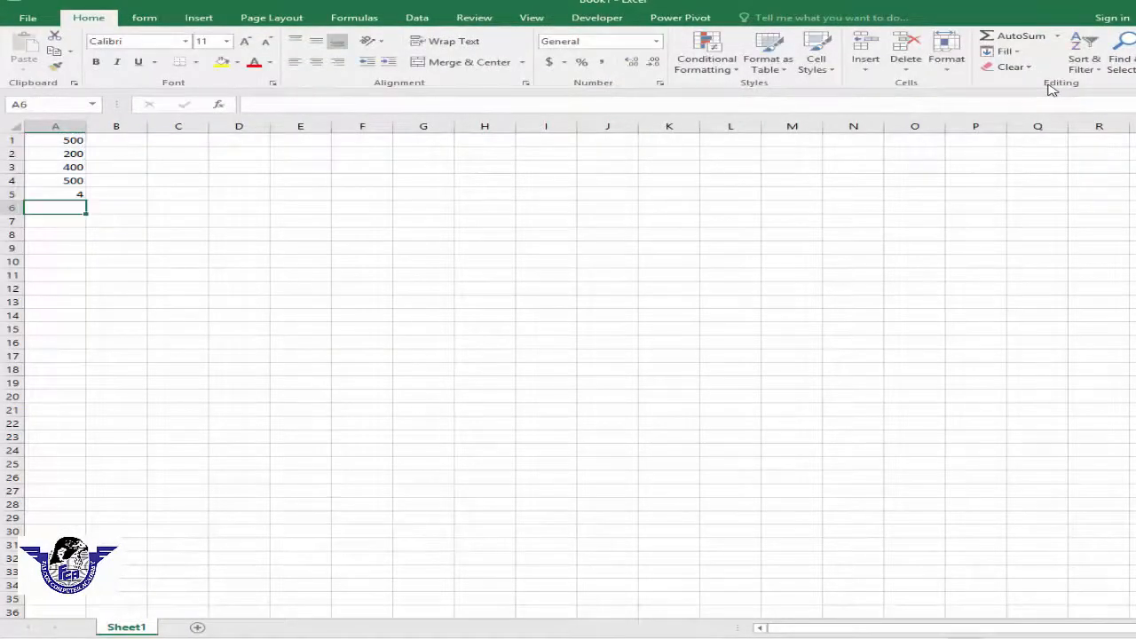
- Replace the count in A5 and extend the list through A12 with 55, 22, 22, 55, 44, 555, 555 and 55
click(115, 194)
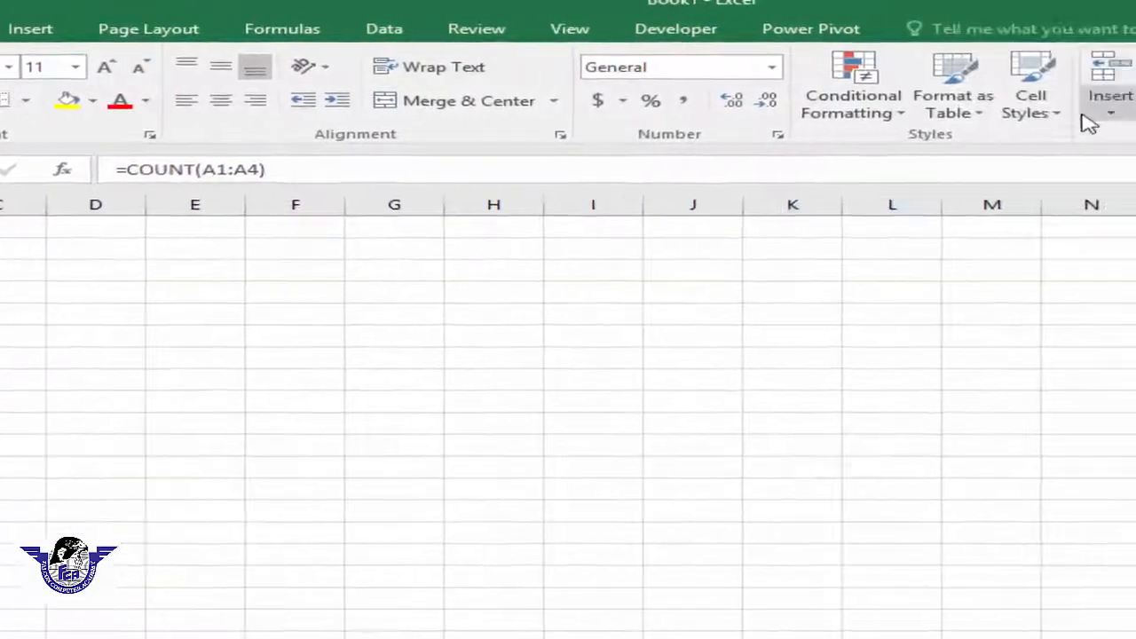
click(1028, 63)
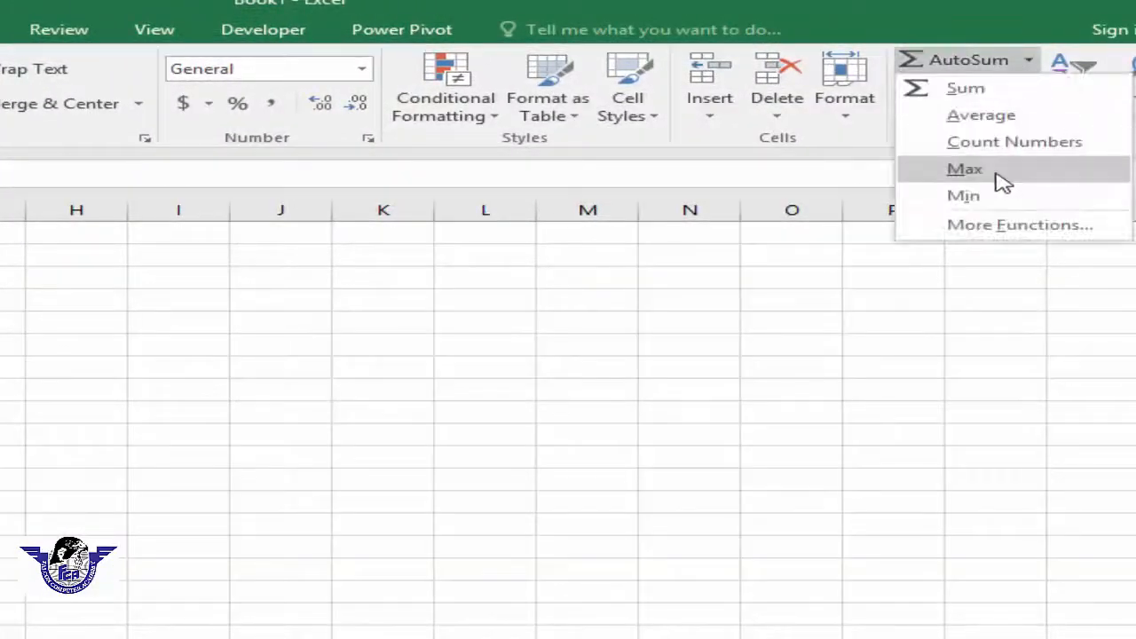
click(4, 391)
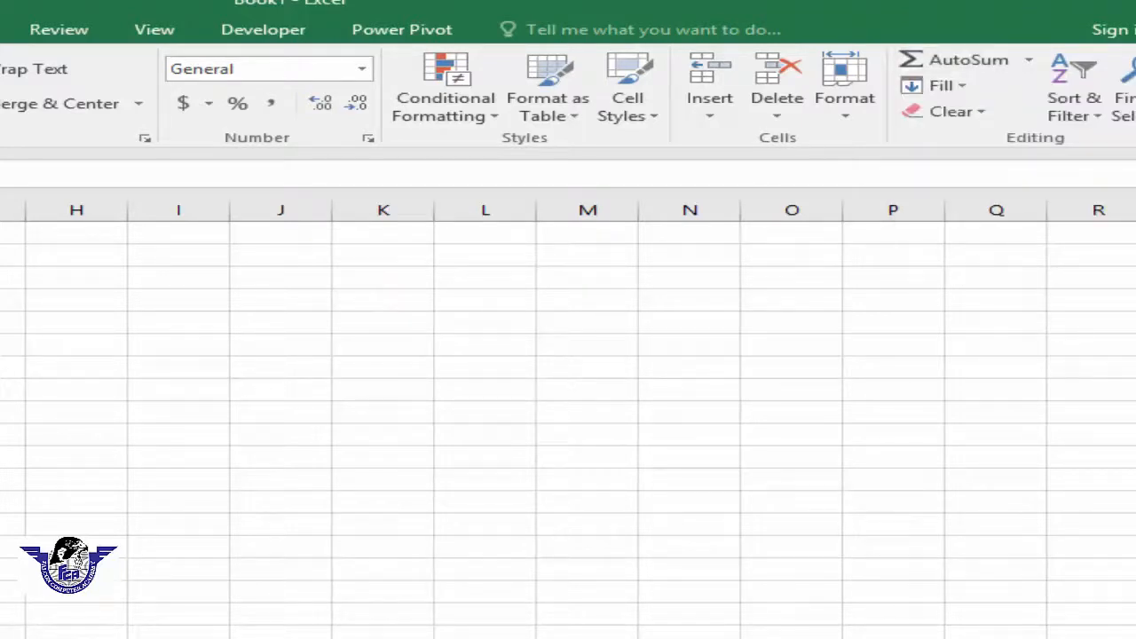
text(10)
key(Return)
text(200)
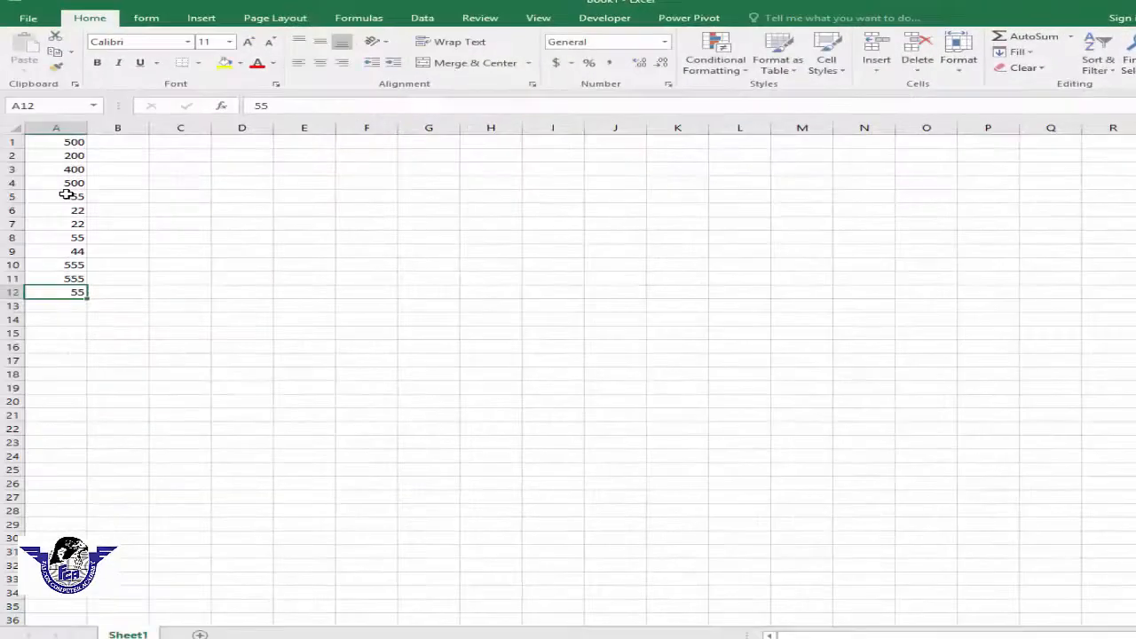
key(Down)
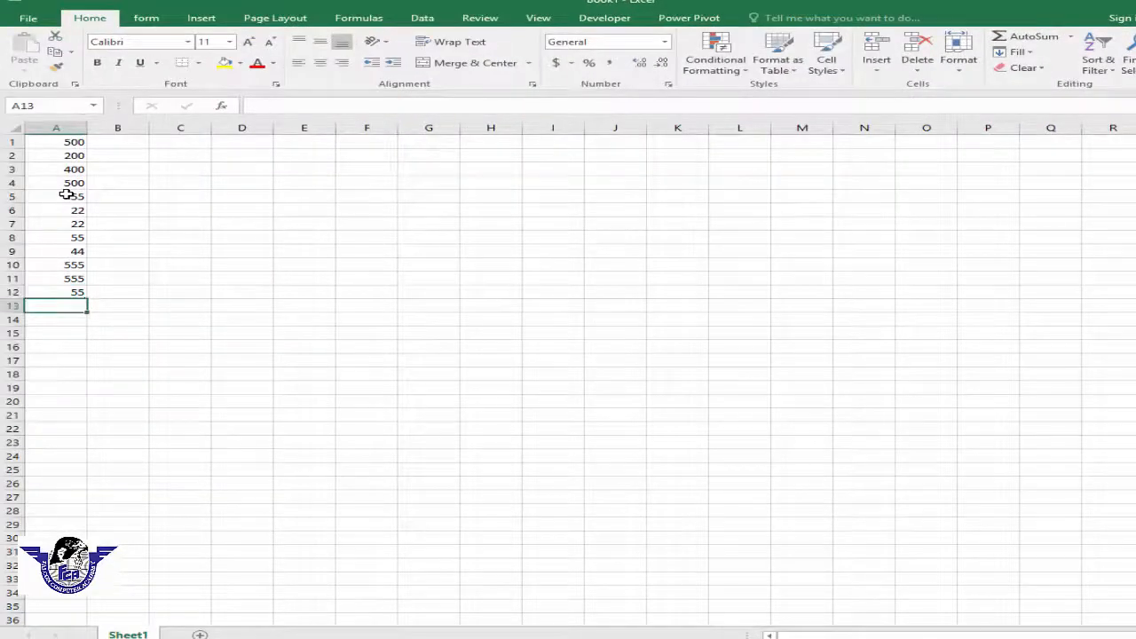
- Find the largest value of A1:A12 in cell A13 with the AutoSum Max function
click(1071, 36)
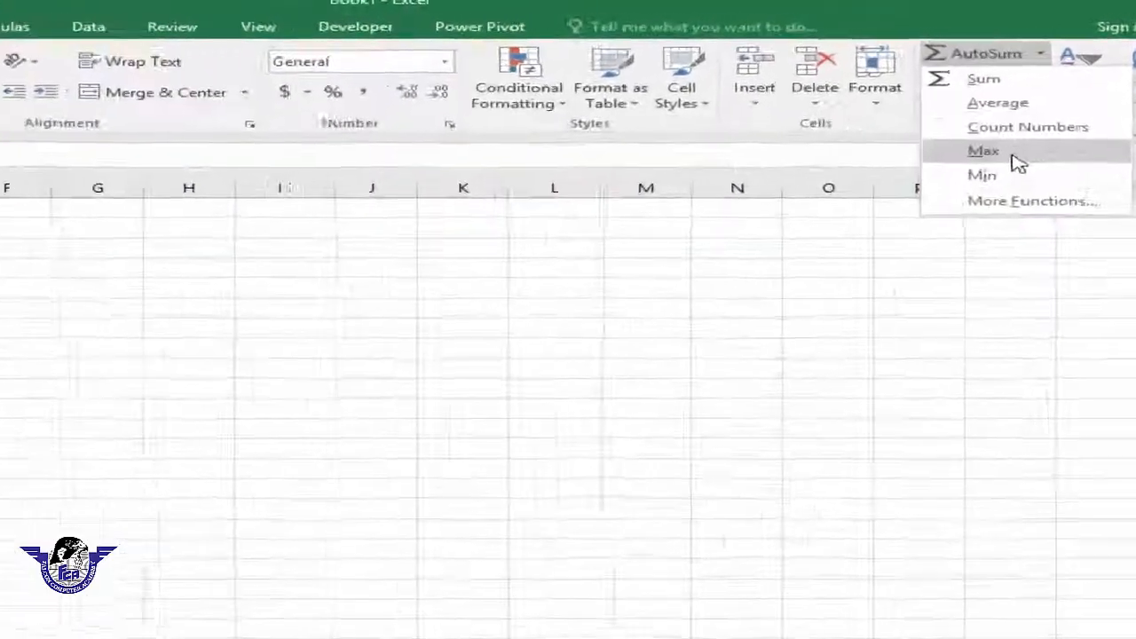
click(1018, 164)
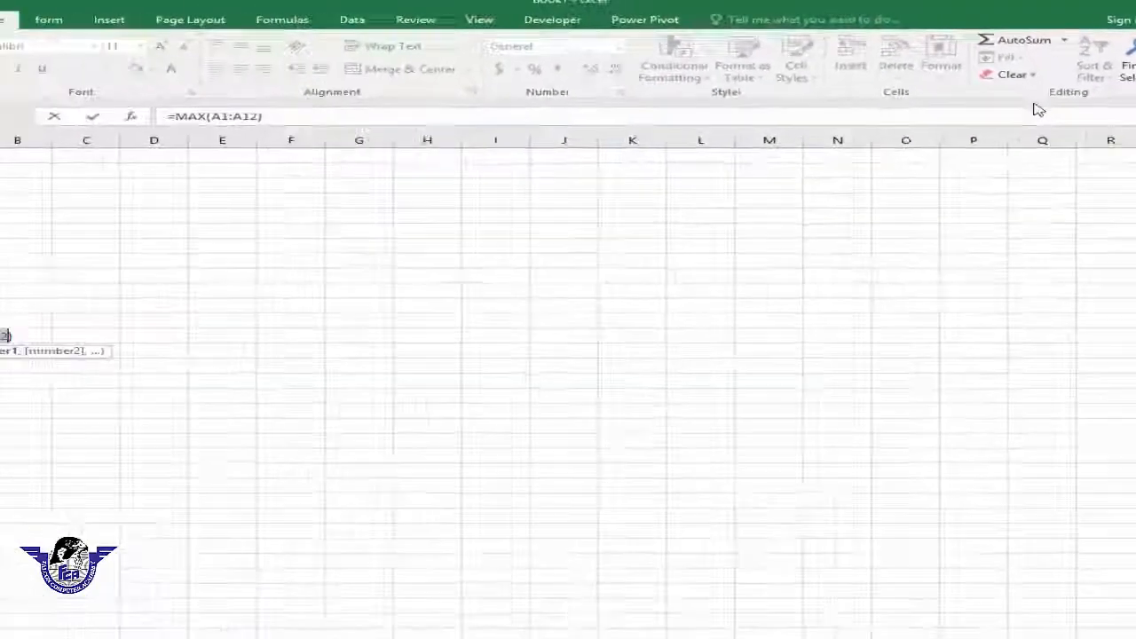
key(Return)
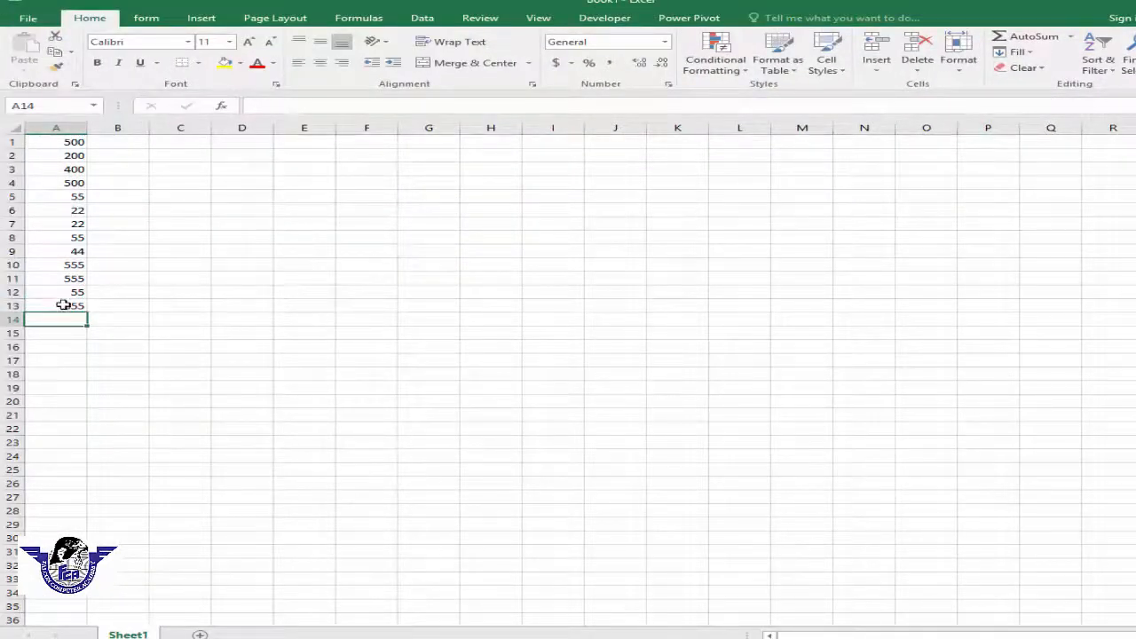
- Replace the maximum in cell A13 with the AutoSum Min function for A1:A12
click(63, 304)
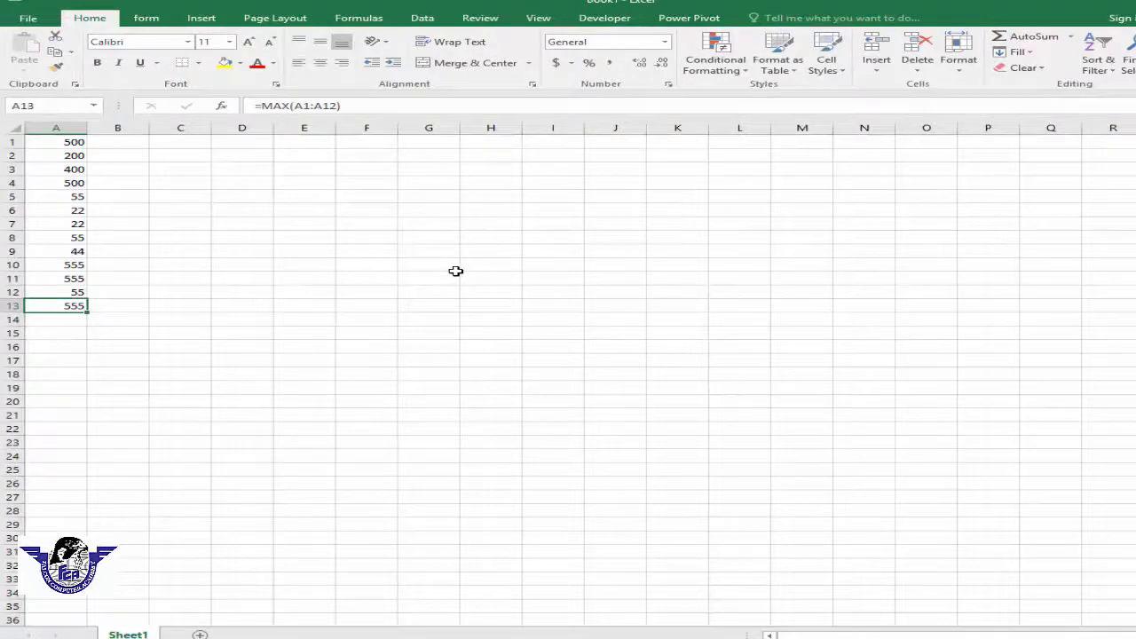
key(Up)
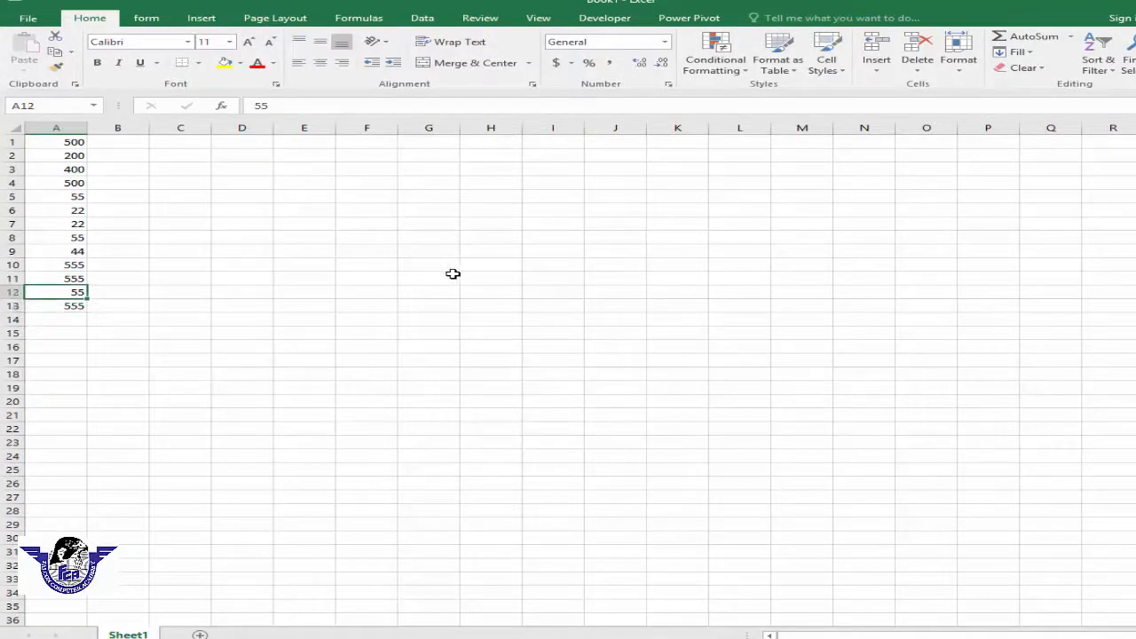
key(Down)
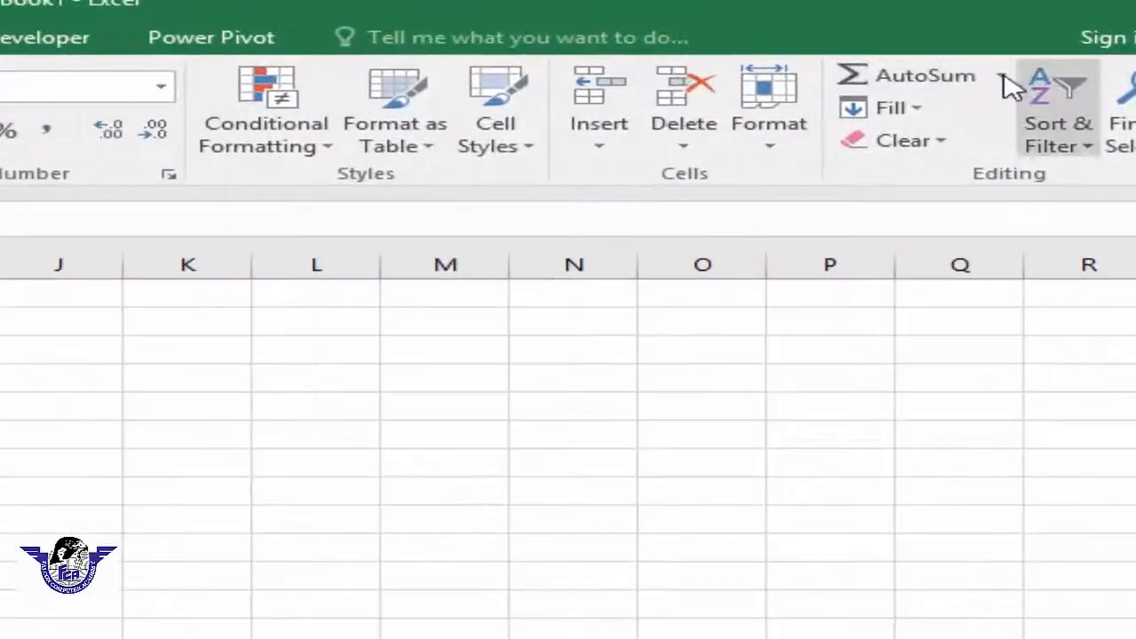
click(999, 80)
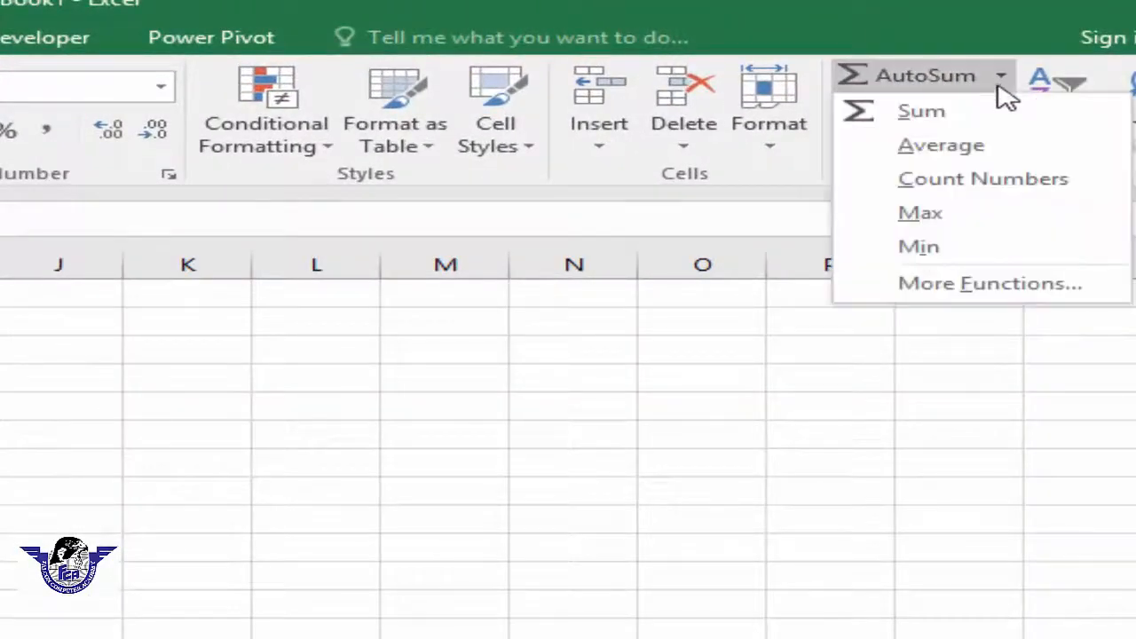
click(999, 251)
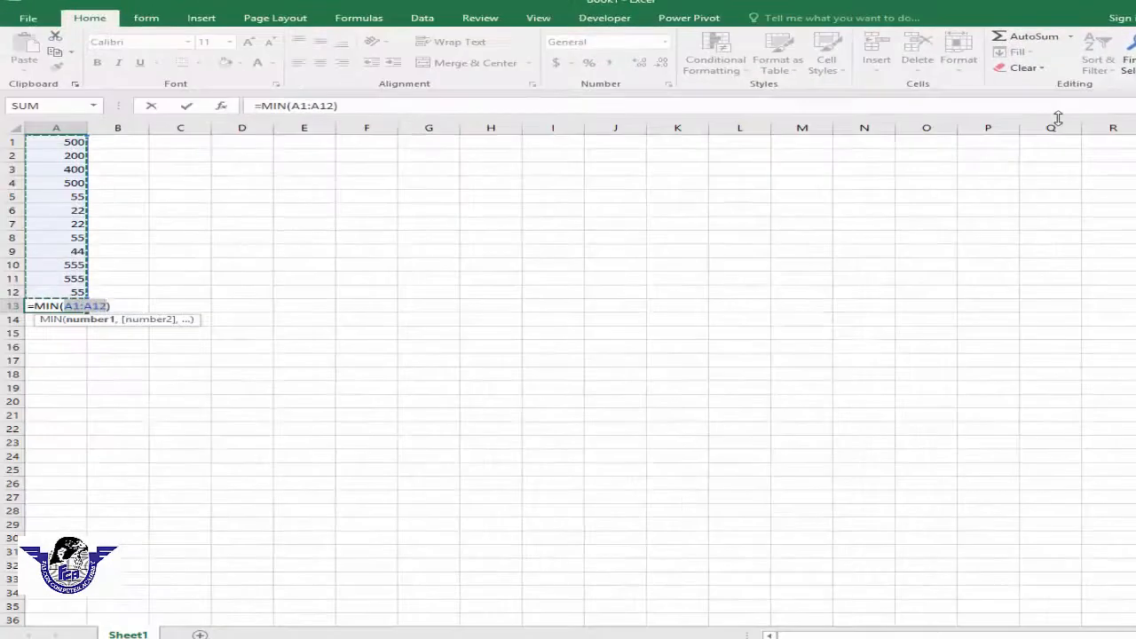
key(Return)
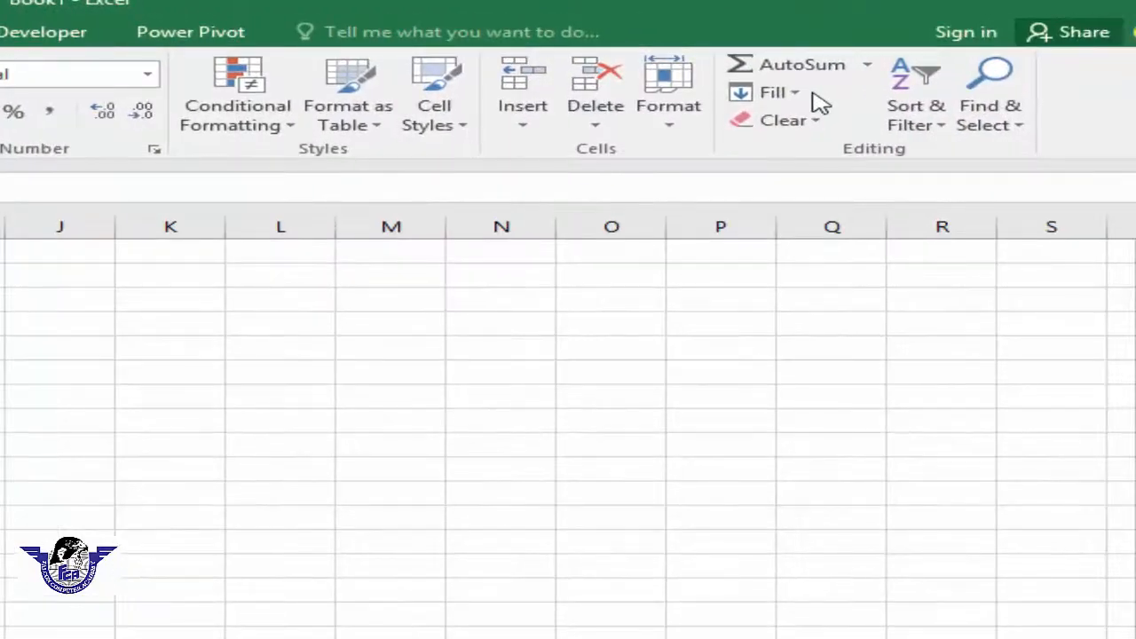
- Enter the text "falcon" in cell F3
click(787, 98)
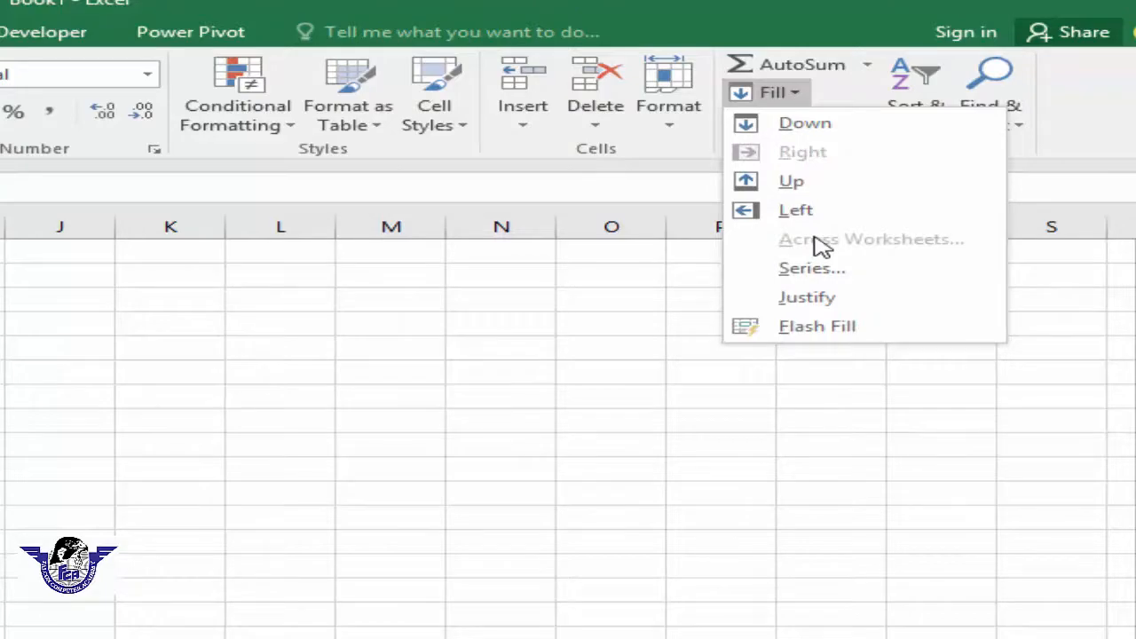
click(5, 228)
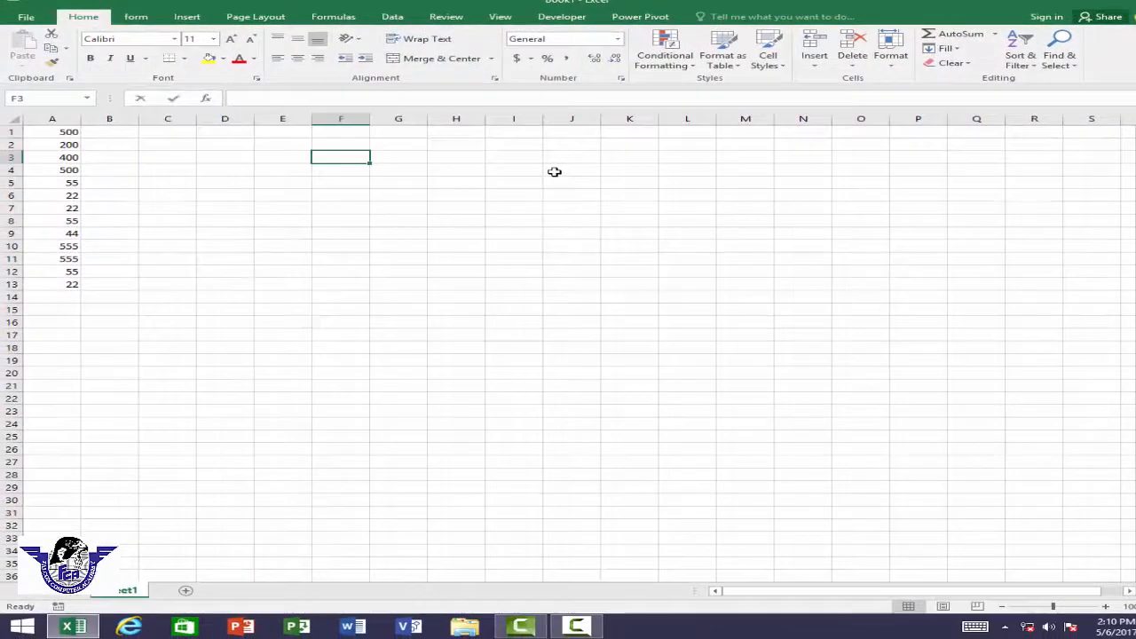
text(falcon)
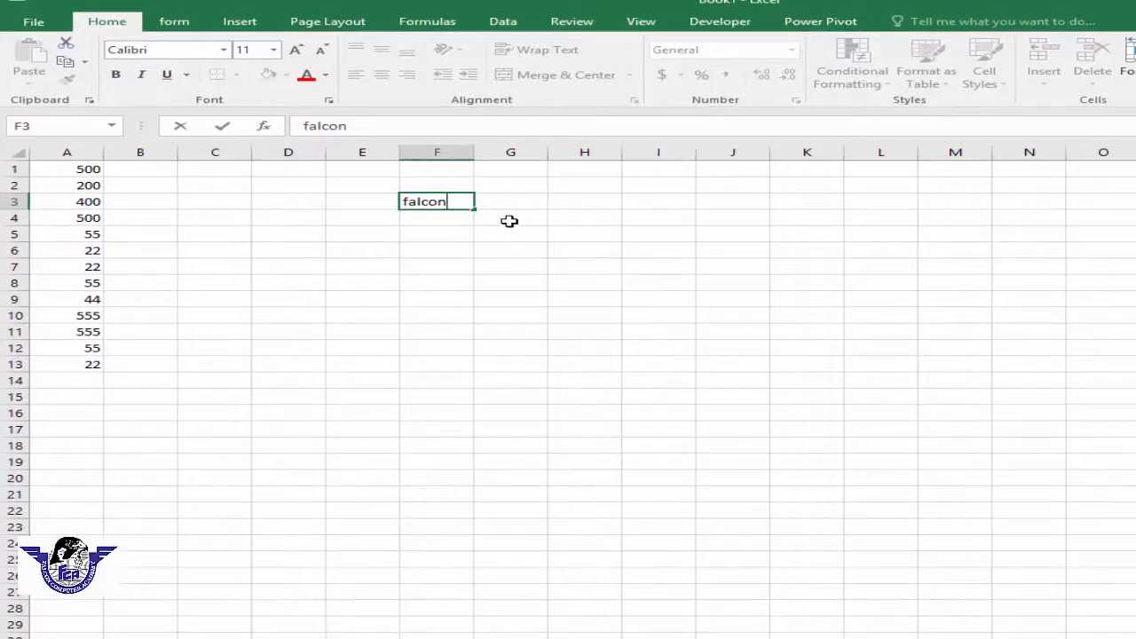
click(548, 224)
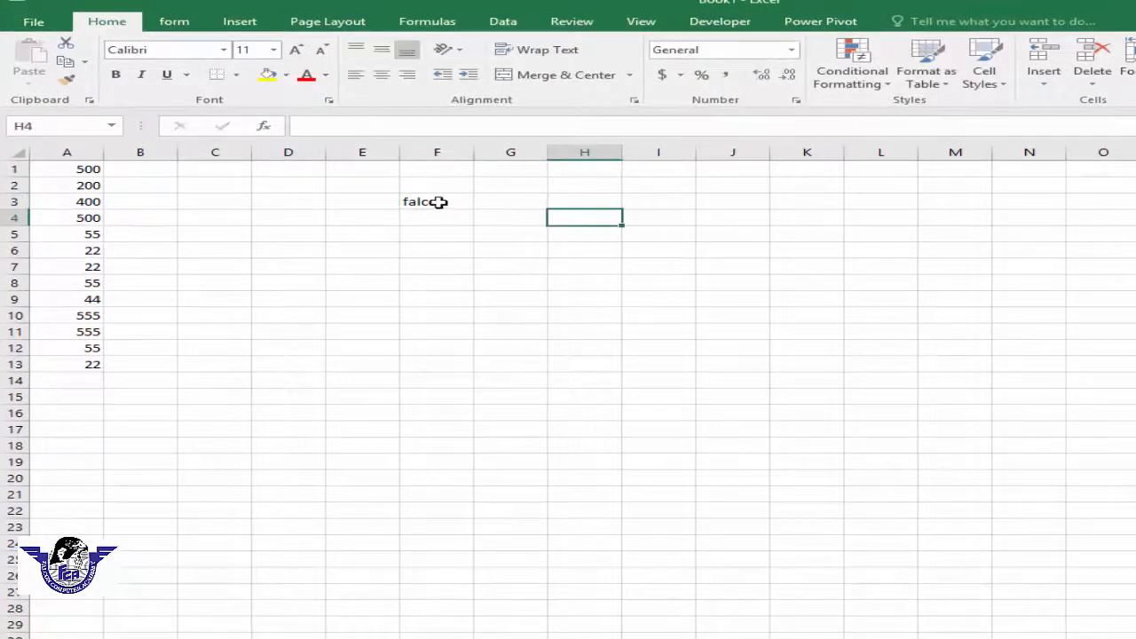
- Fill the text "falcon" from F3 down through cell F22 with the Fill Down command
drag(437, 203, 450, 512)
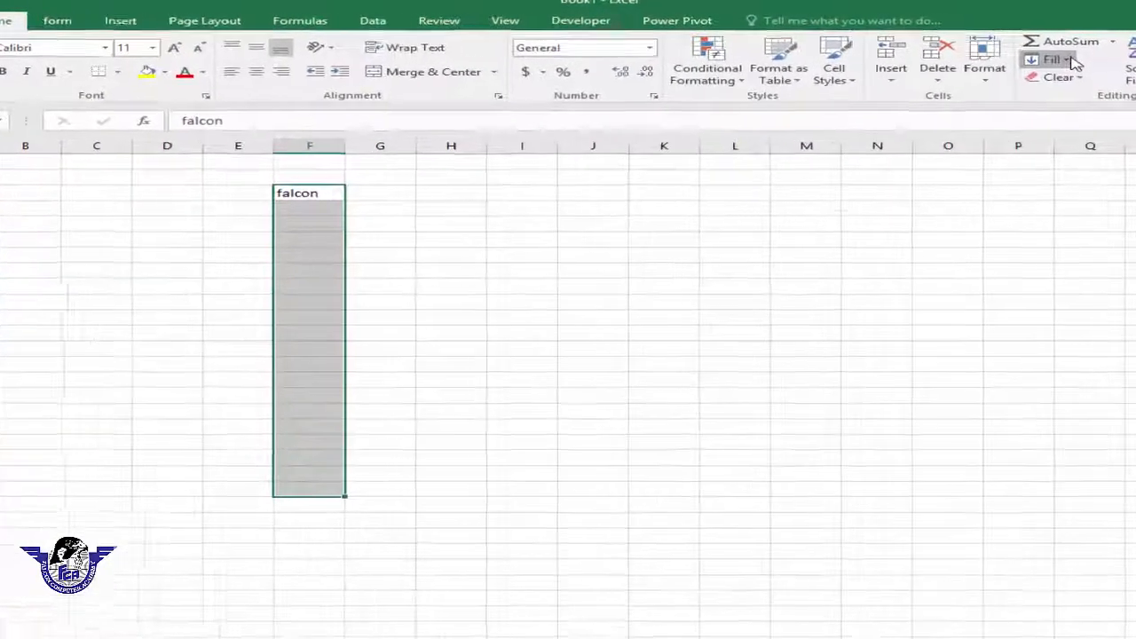
click(1073, 59)
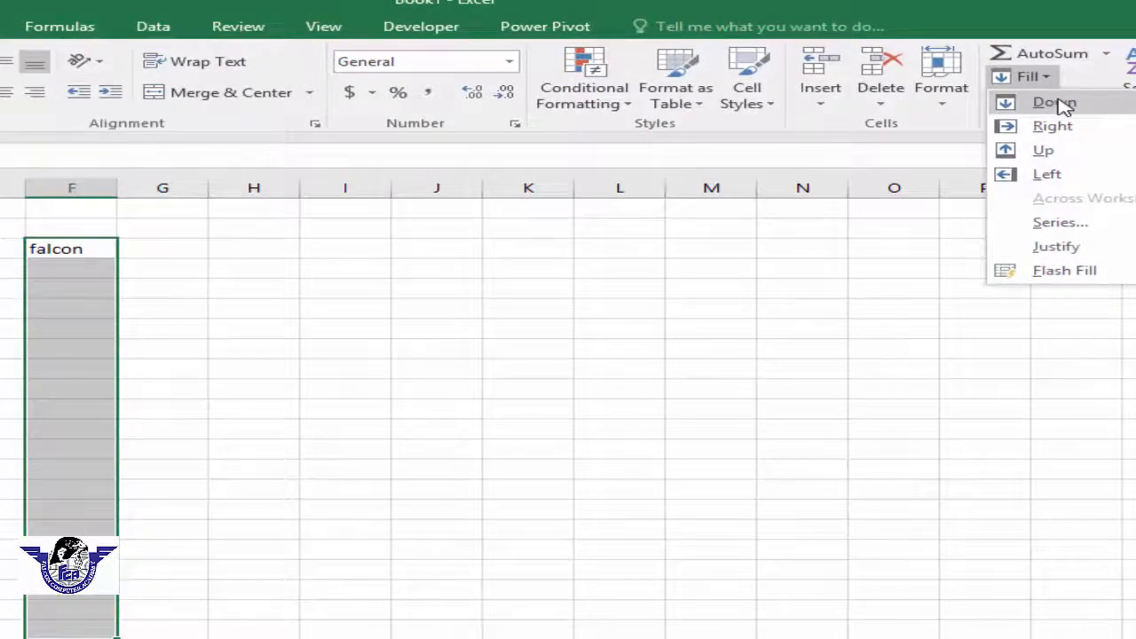
click(1060, 93)
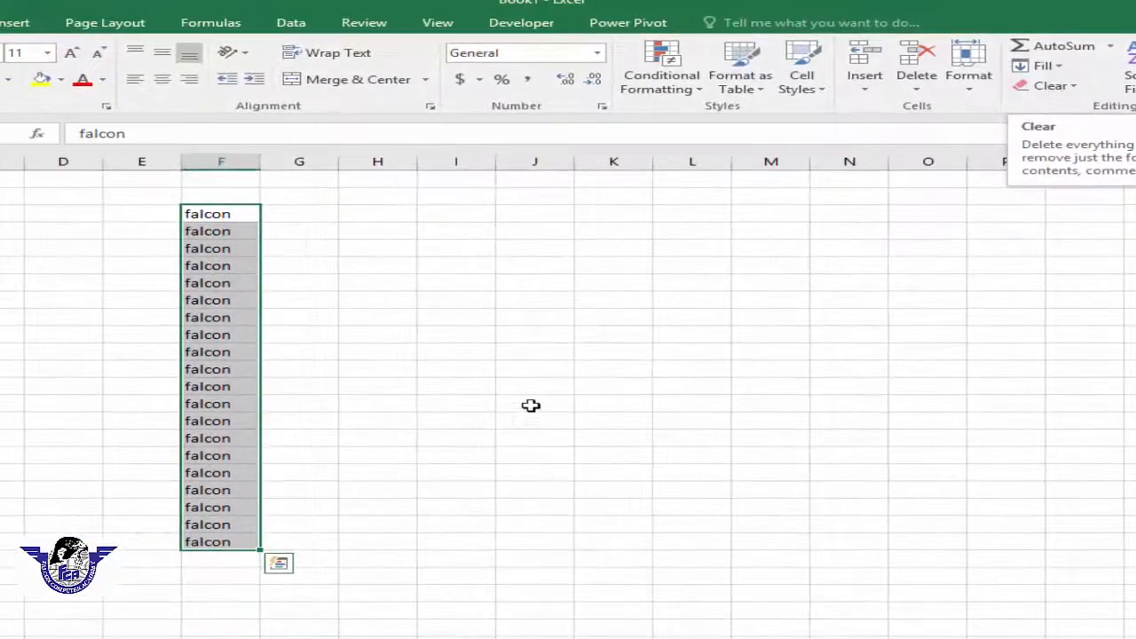
click(397, 476)
- Fill the "falcon" entries of F3:F16 across to column N with the Fill Right command
mouse_move(218, 205)
mouse_down()
mouse_move(261, 446)
mouse_move(343, 459)
mouse_move(829, 436)
mouse_up()
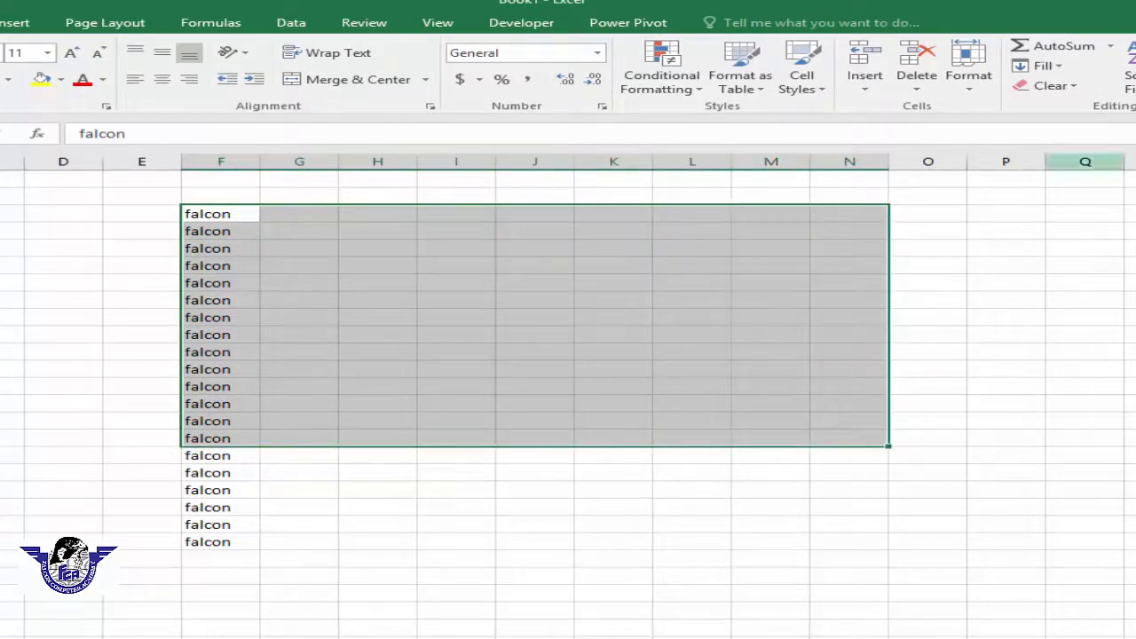
click(1056, 66)
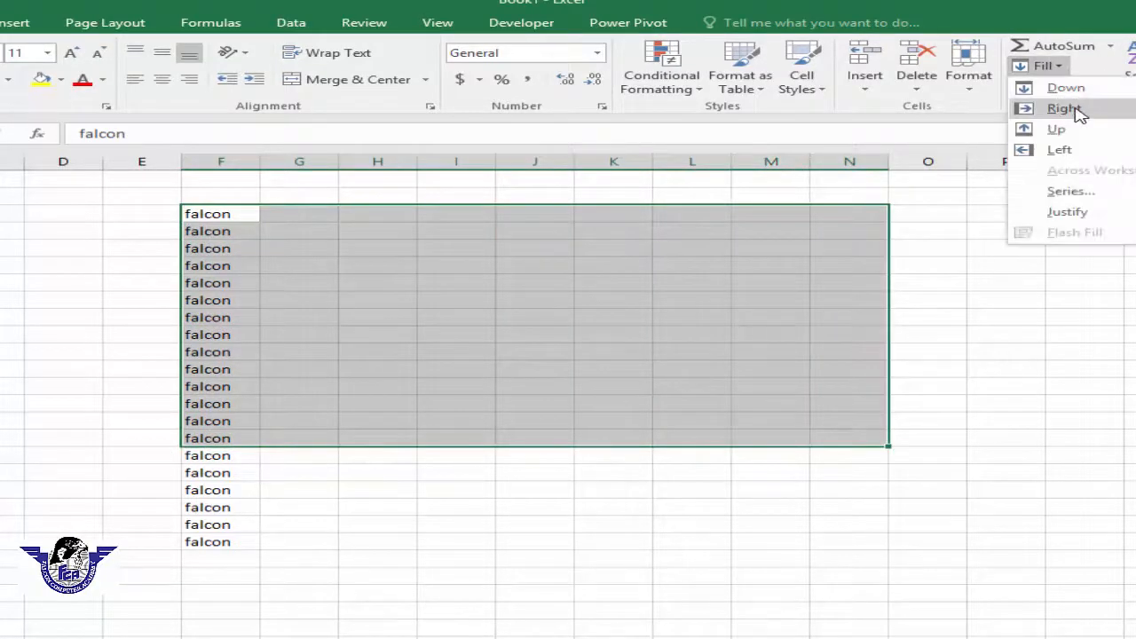
click(1065, 108)
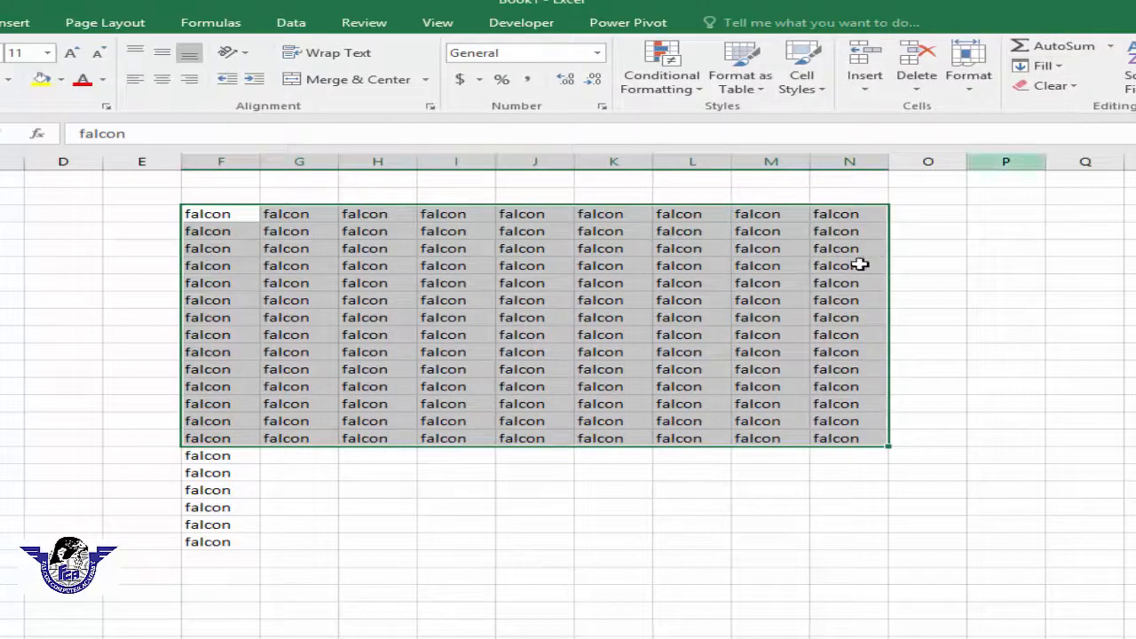
- Fill the column G entries in rows 4 to 18 across the columns before it with the Fill Left command
click(850, 300)
drag(219, 327, 866, 128)
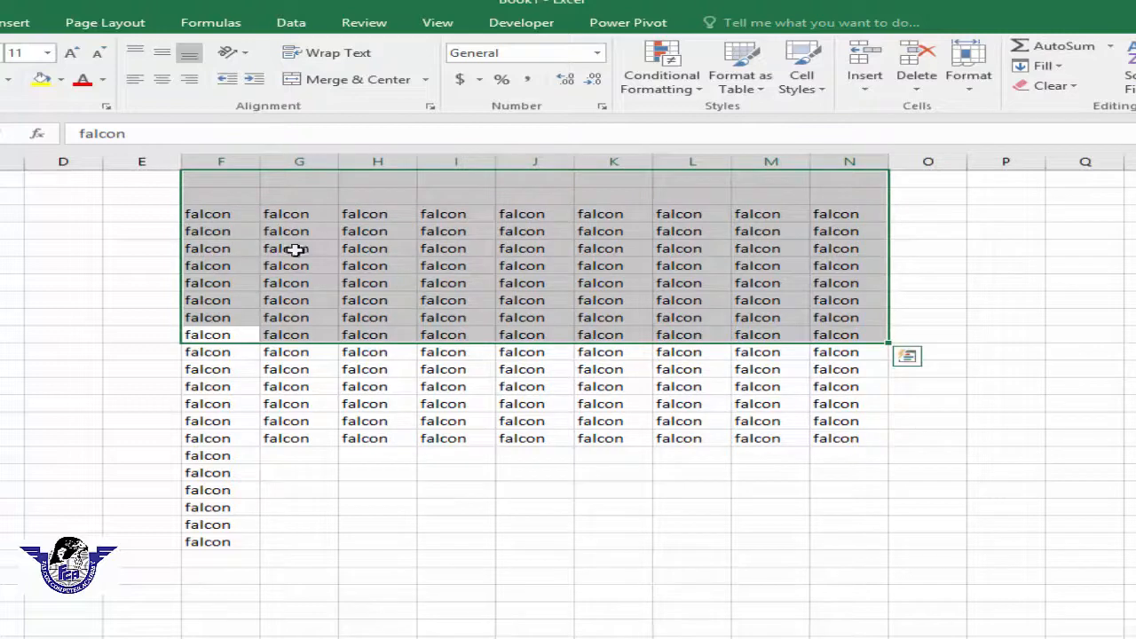
drag(293, 233, 4, 474)
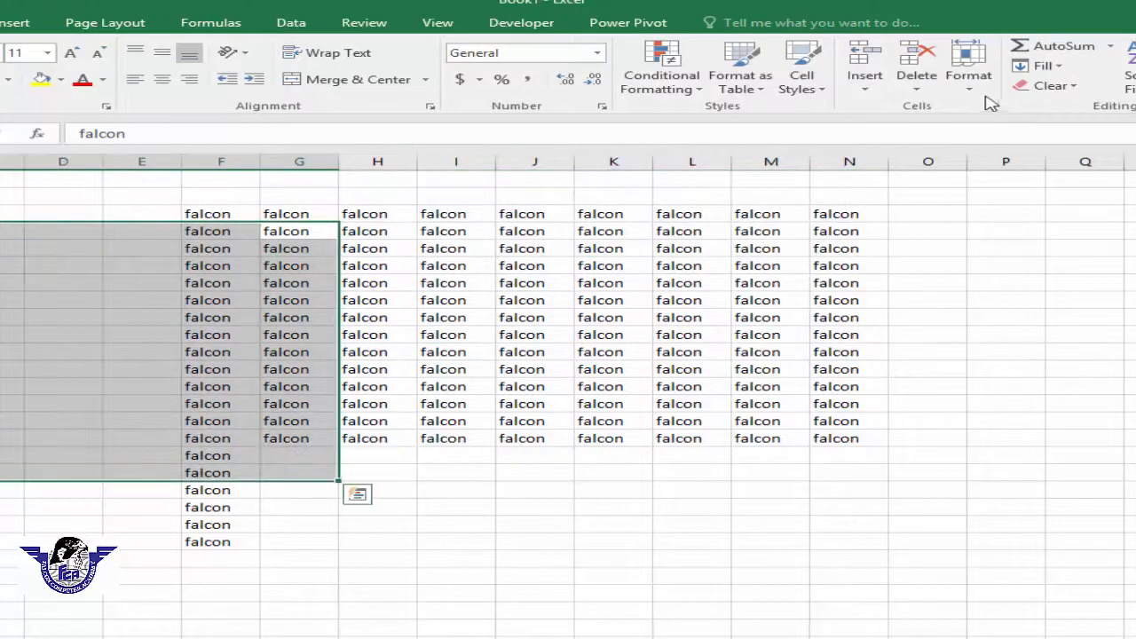
click(1043, 65)
click(1061, 150)
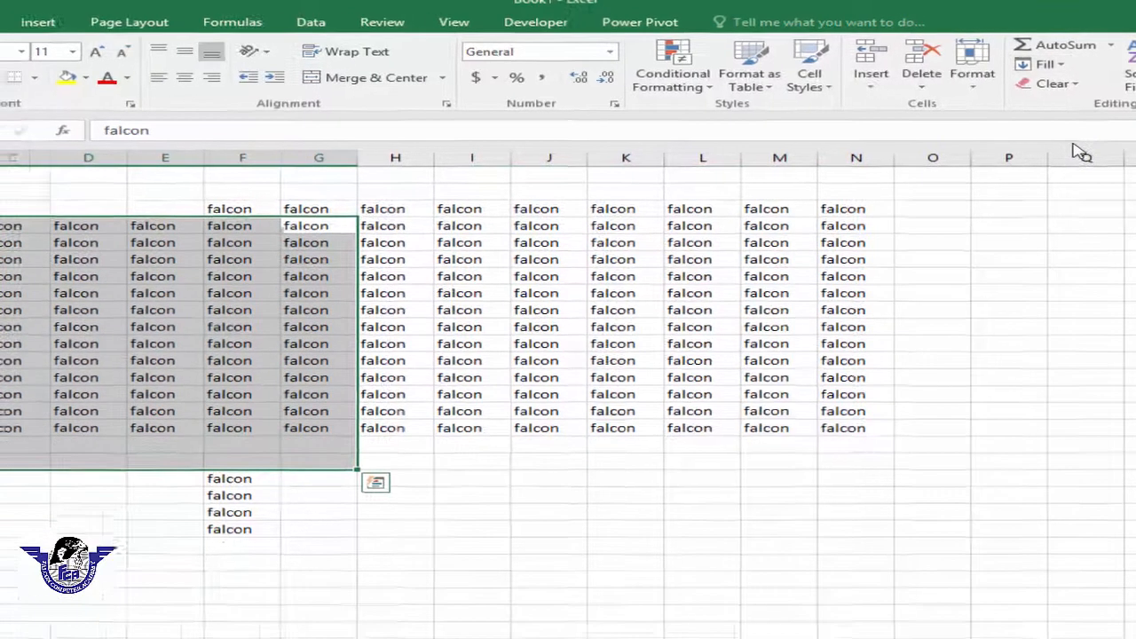
- Clear the contents of A1:O25 and enter "Sunday" in cell A1
drag(933, 580, 58, 148)
key(Delete)
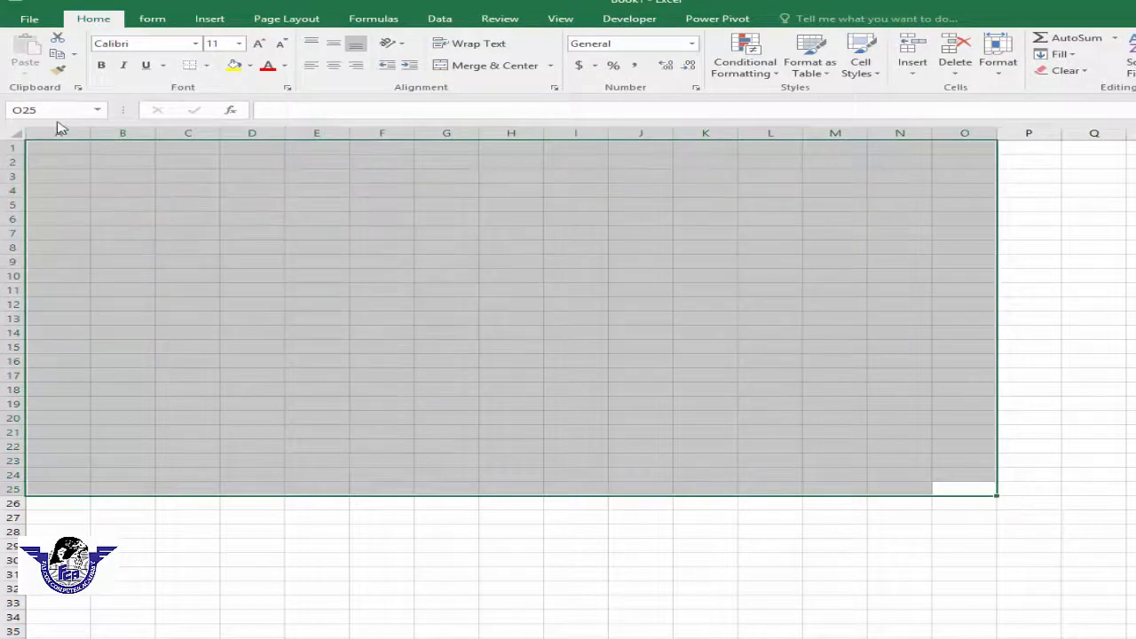
click(65, 146)
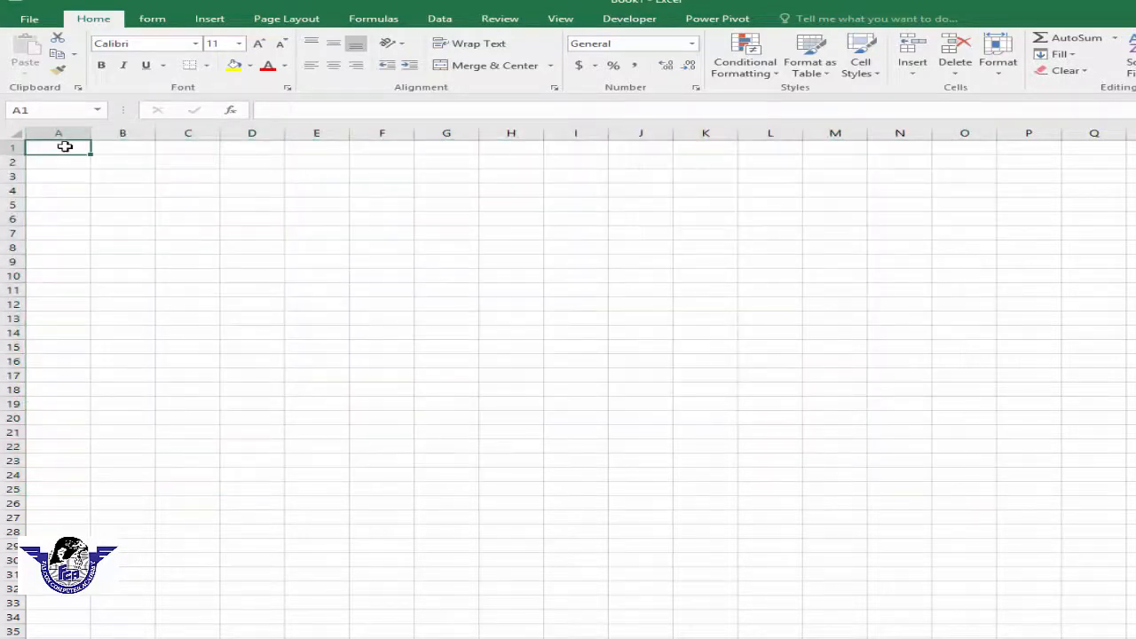
text(sunday)
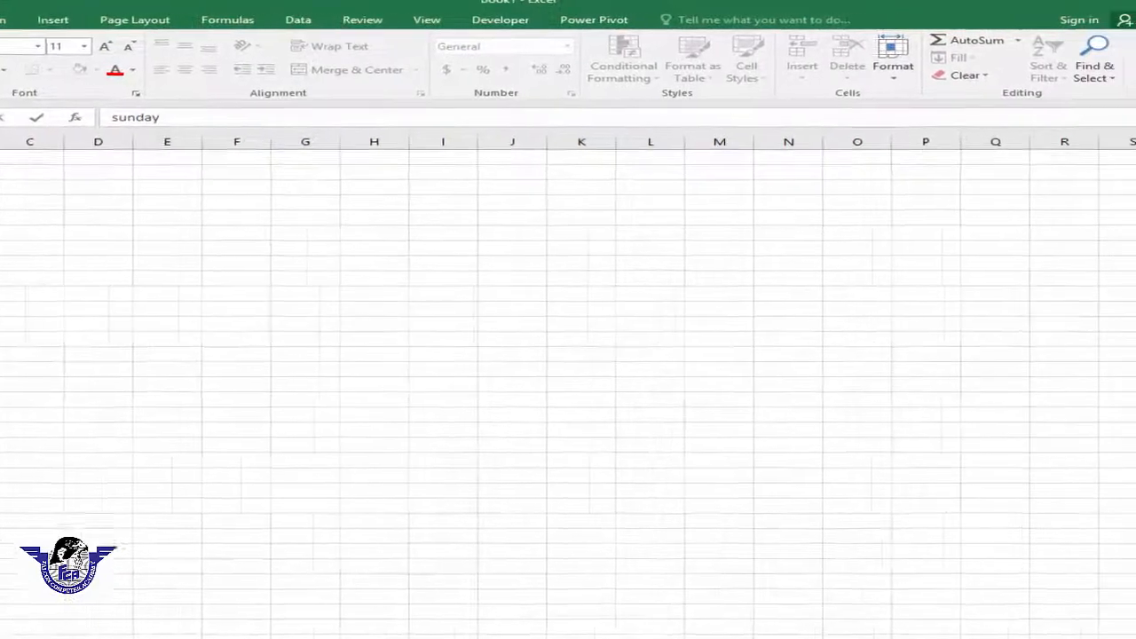
click(45, 171)
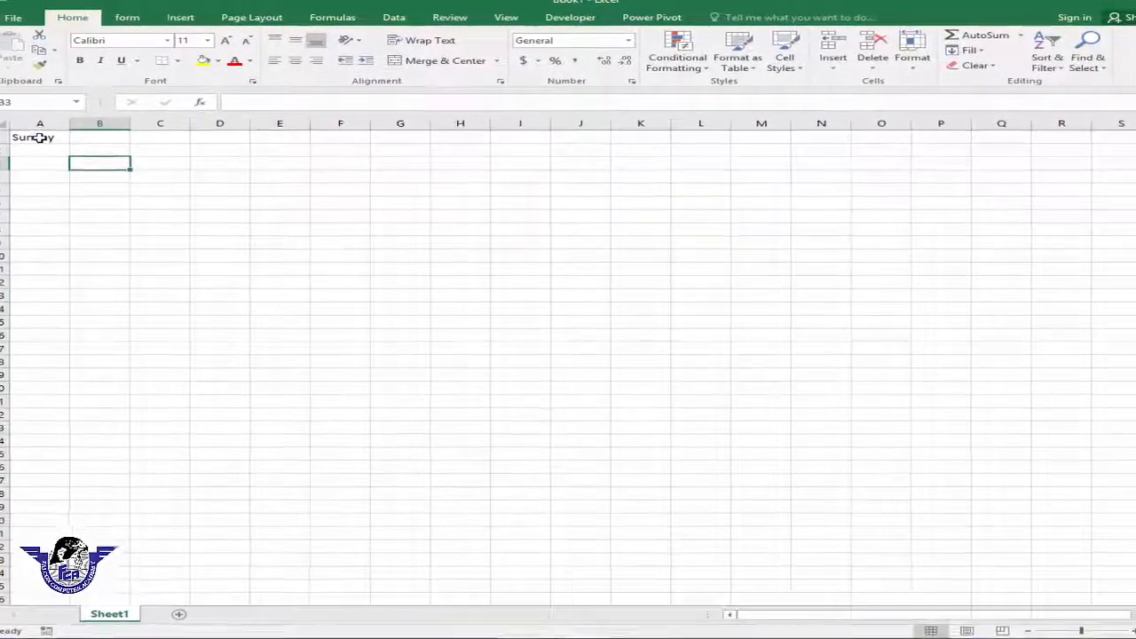
- Fill A1:A19 with consecutive weekdays using a Fill Series in columns of type AutoFill
click(40, 138)
drag(69, 144, 52, 372)
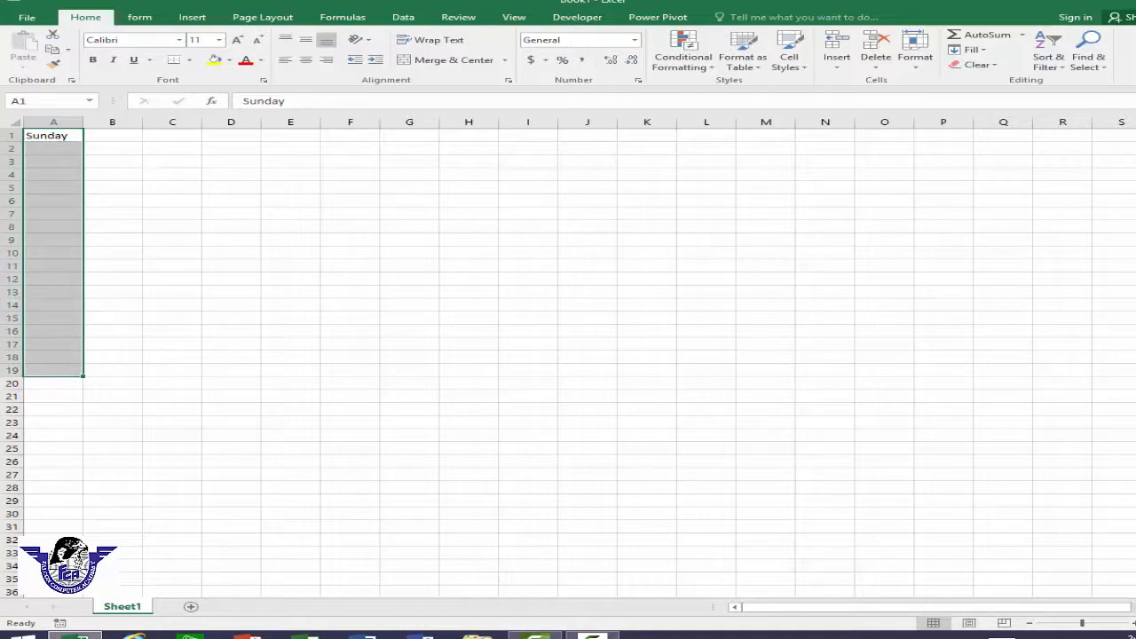
click(977, 50)
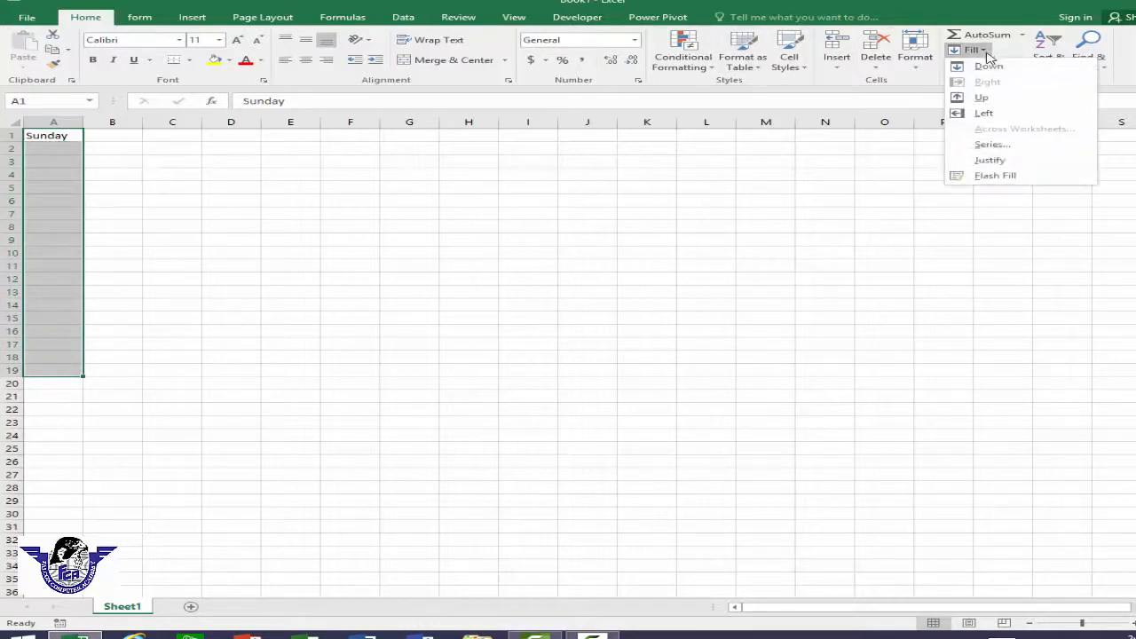
click(991, 144)
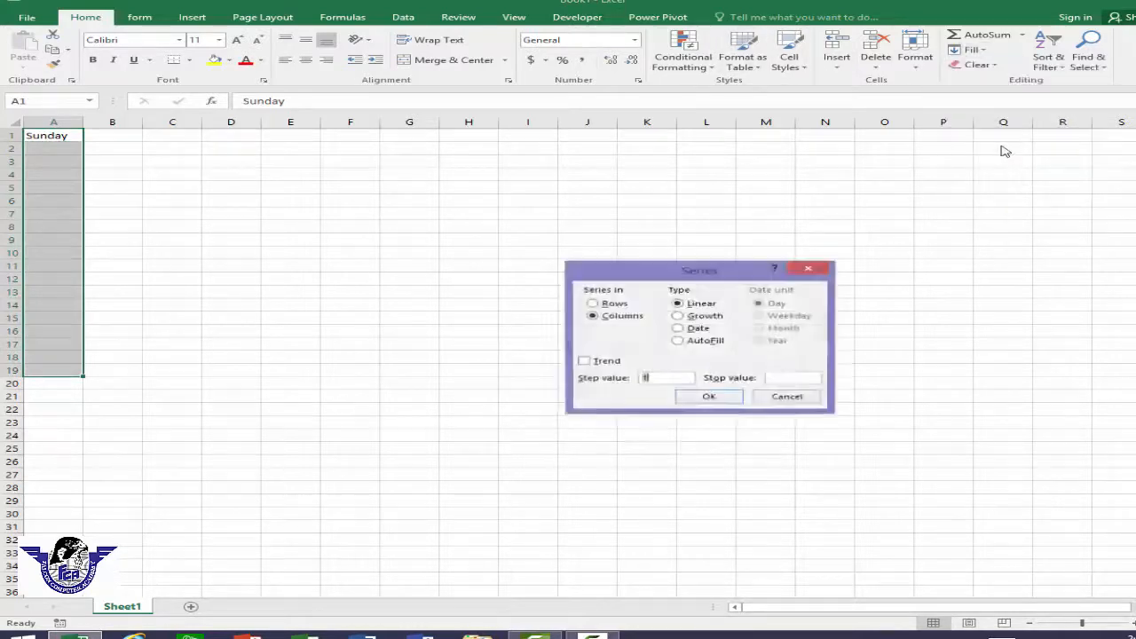
click(709, 341)
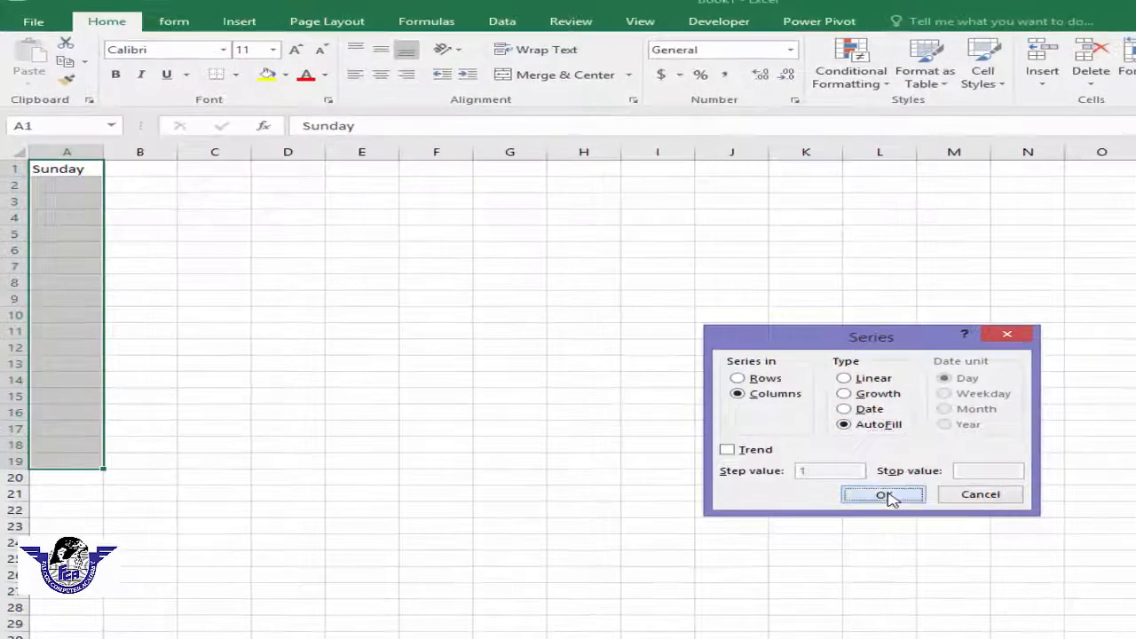
click(709, 397)
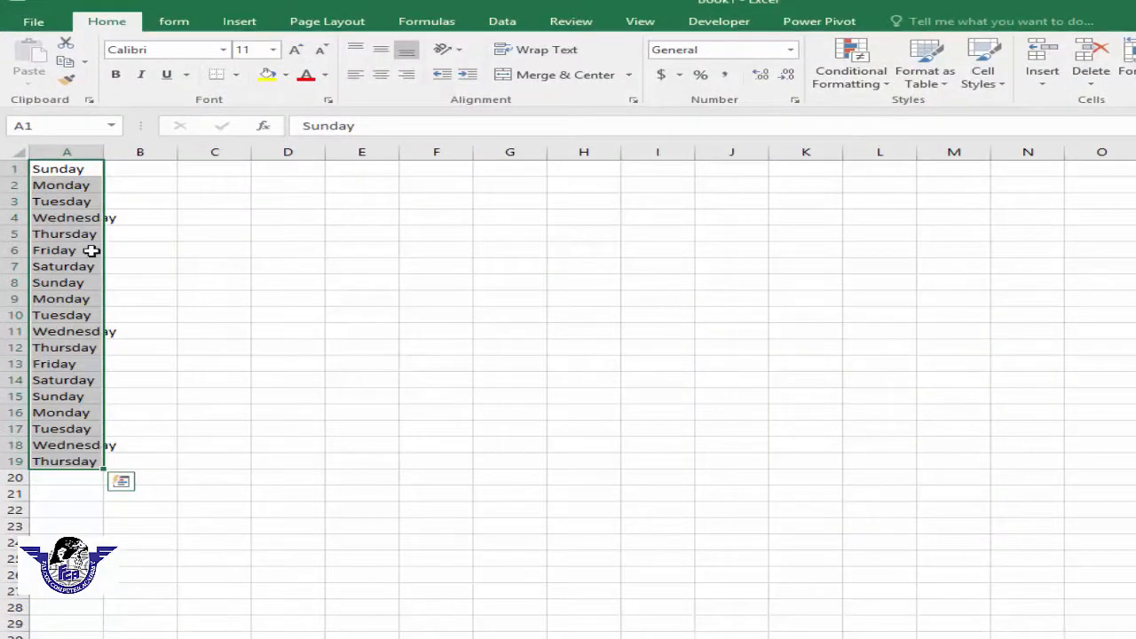
- Enter the month "june" in cell C1
click(243, 170)
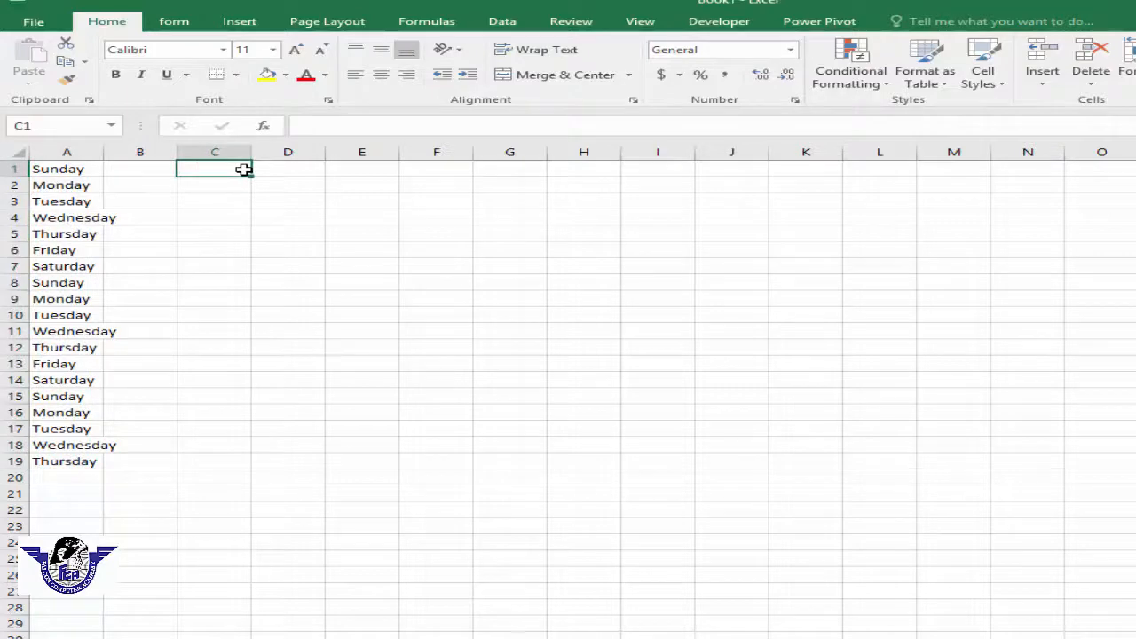
text(june)
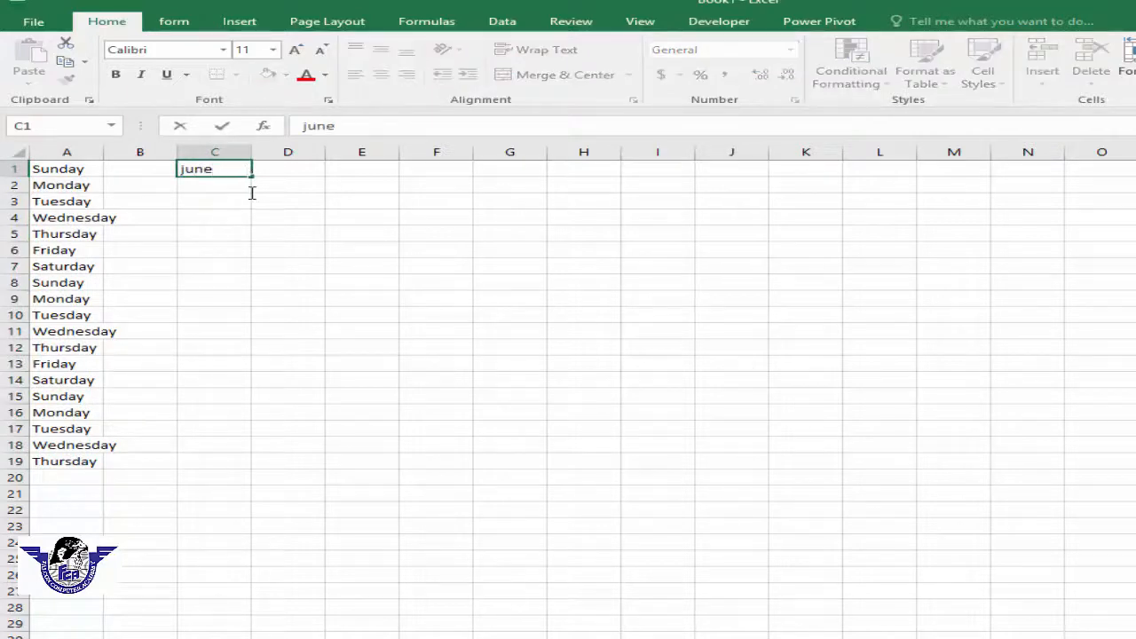
click(274, 251)
- Fill C1:C18 with consecutive months using a Fill Series in columns of type AutoFill
drag(221, 173, 221, 440)
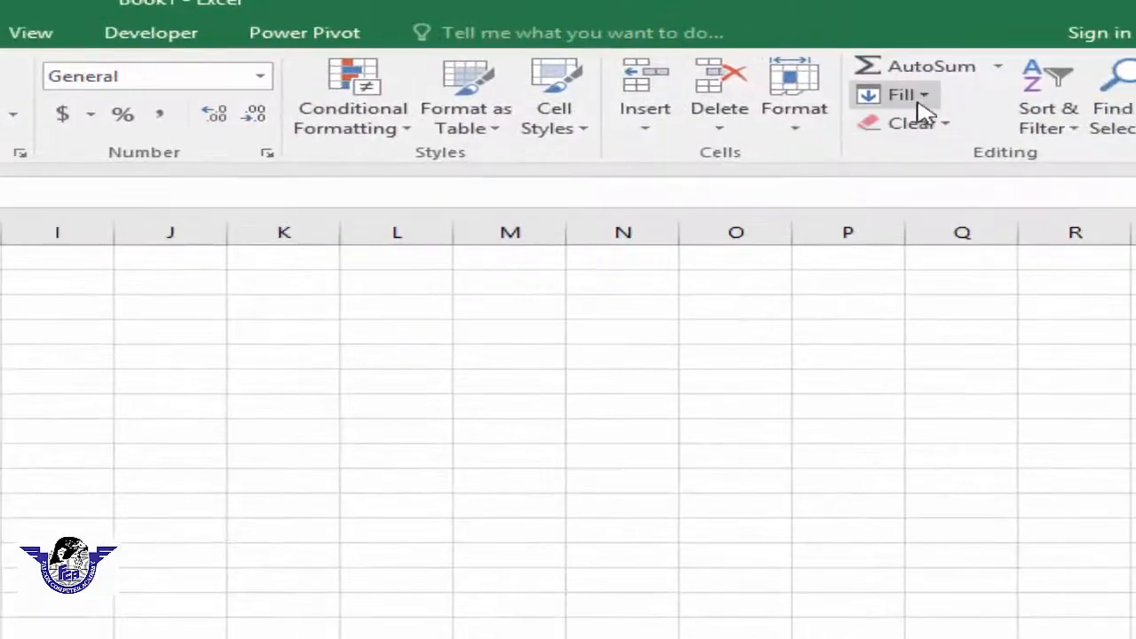
click(923, 96)
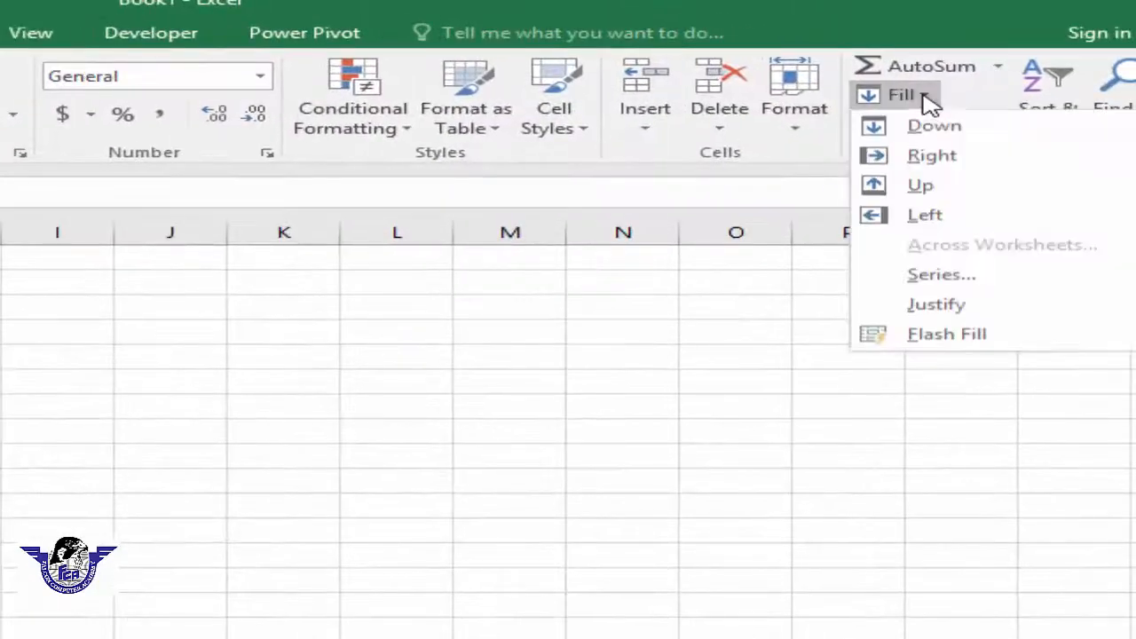
click(977, 276)
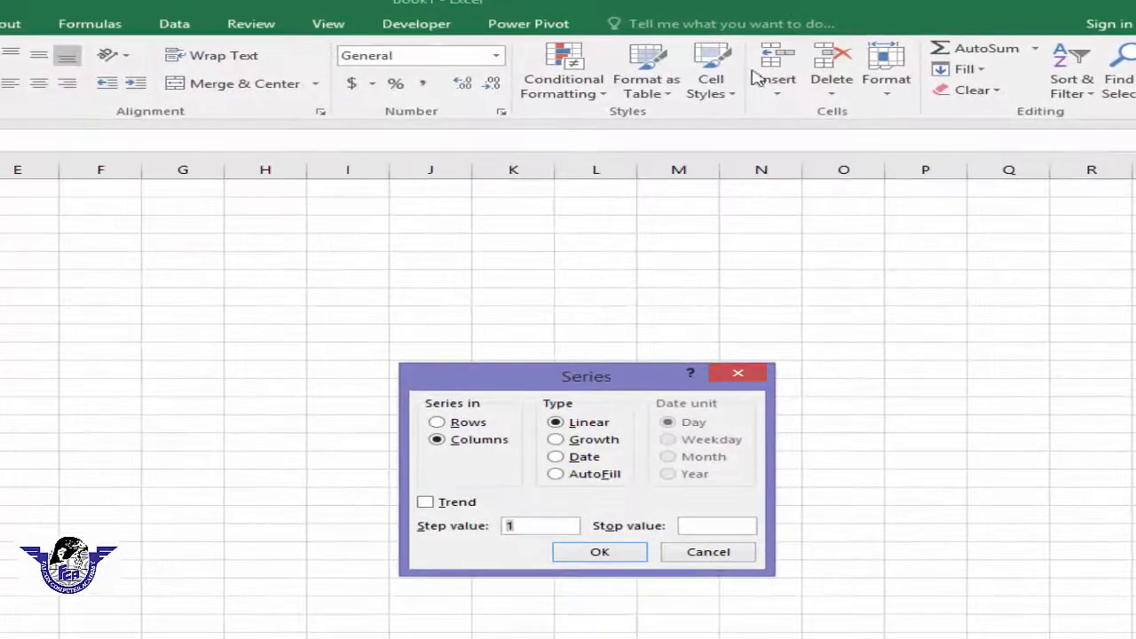
click(609, 479)
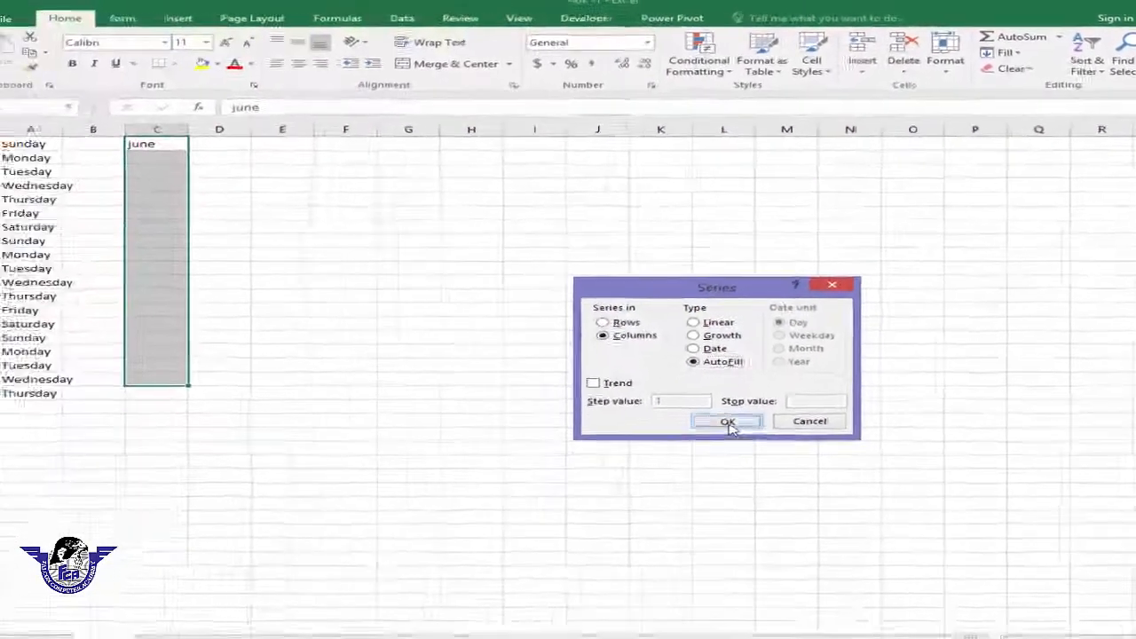
click(600, 551)
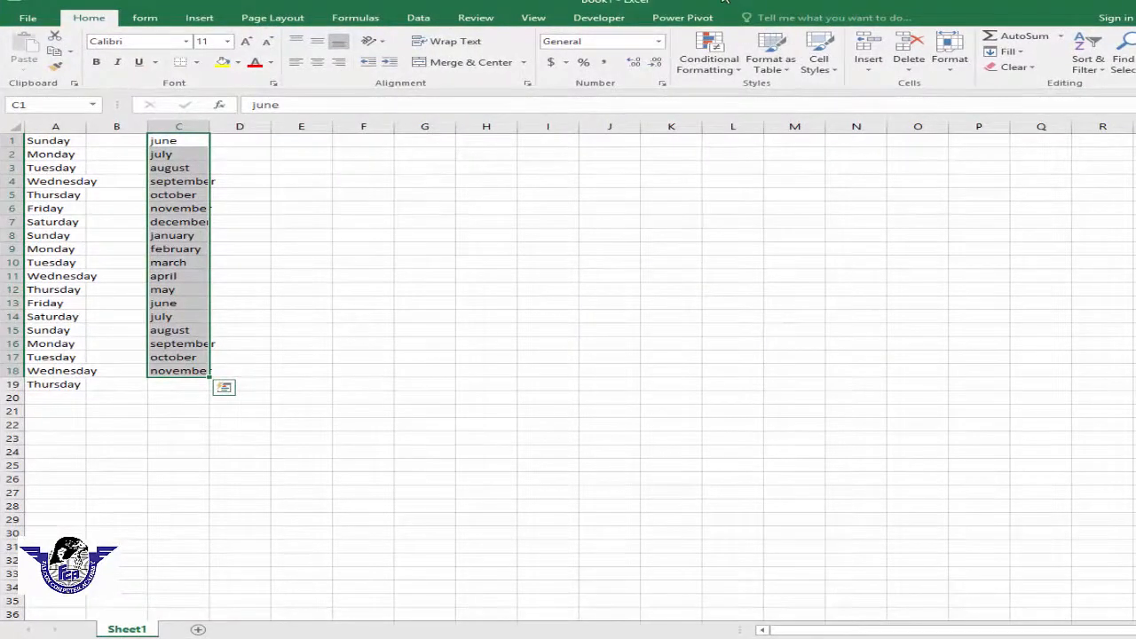
- Enter "Sunday" in cell E1 and extend the weekdays through E18 with the fill handle
click(300, 141)
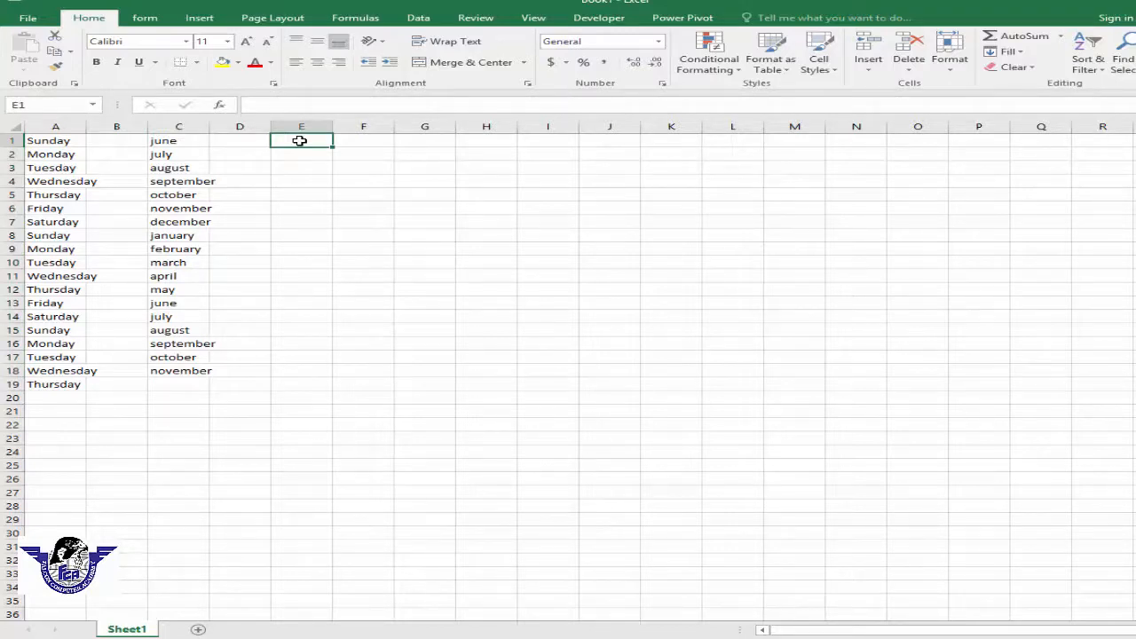
text(du)
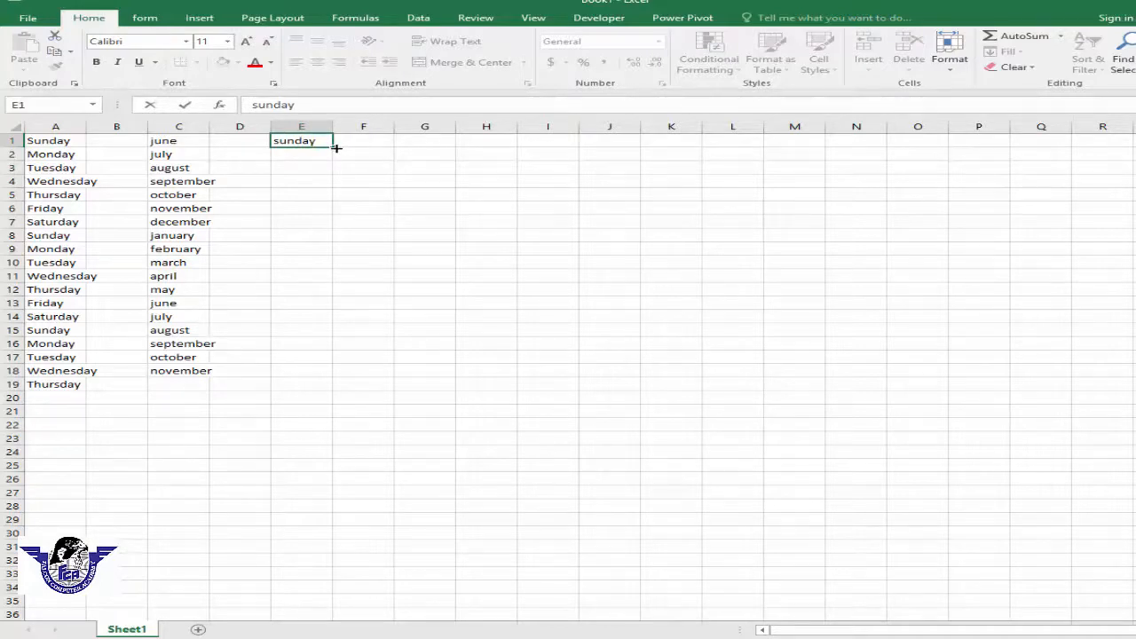
drag(337, 148, 337, 376)
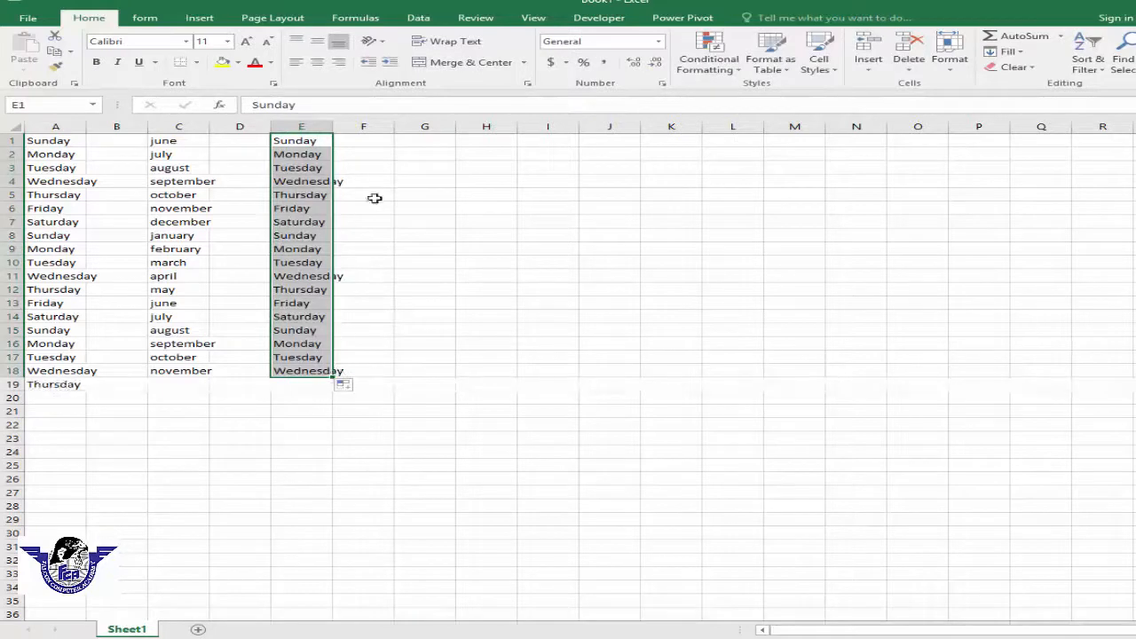
- Enter 1 in G1 and 2 in G2, and extend the number sequence through G19 with the fill handle
click(431, 139)
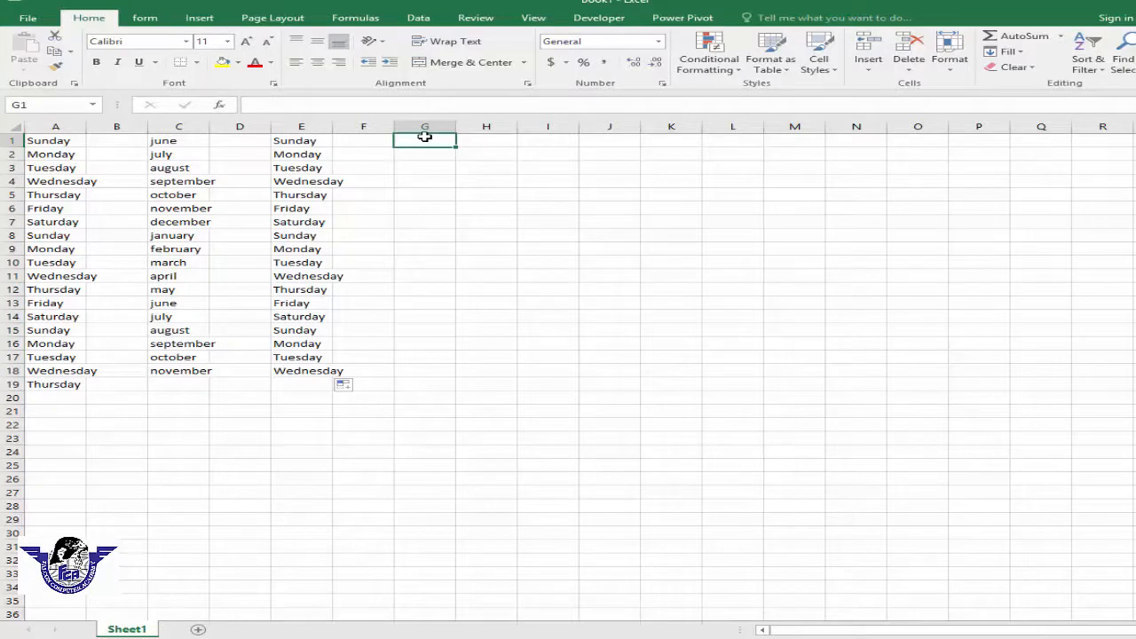
text(1)
text(2)
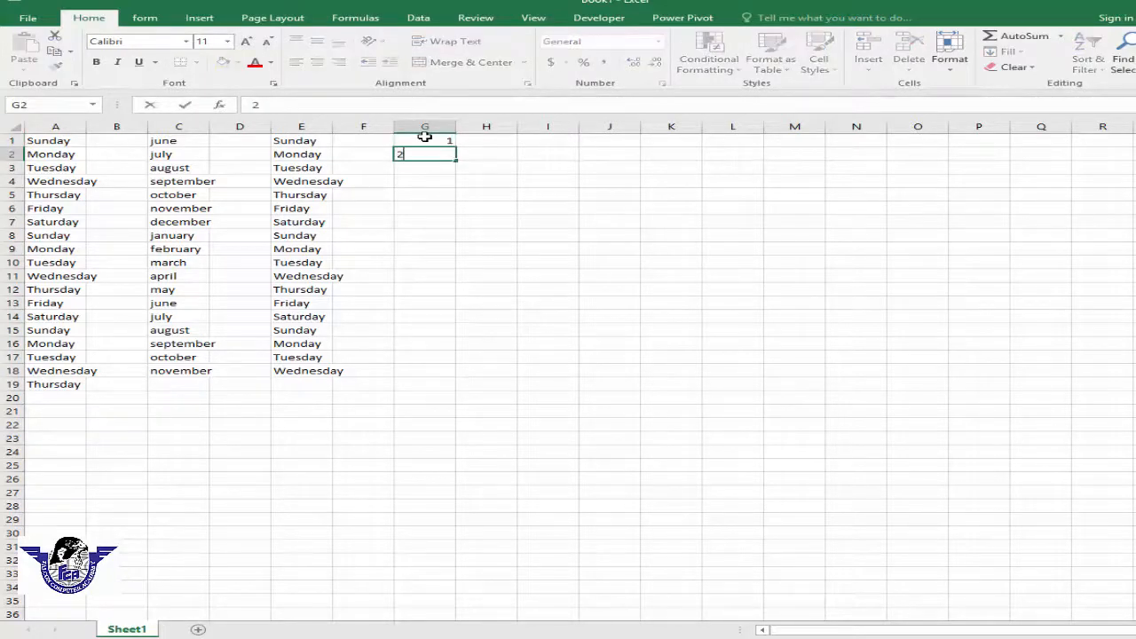
key(Return)
drag(425, 140, 426, 390)
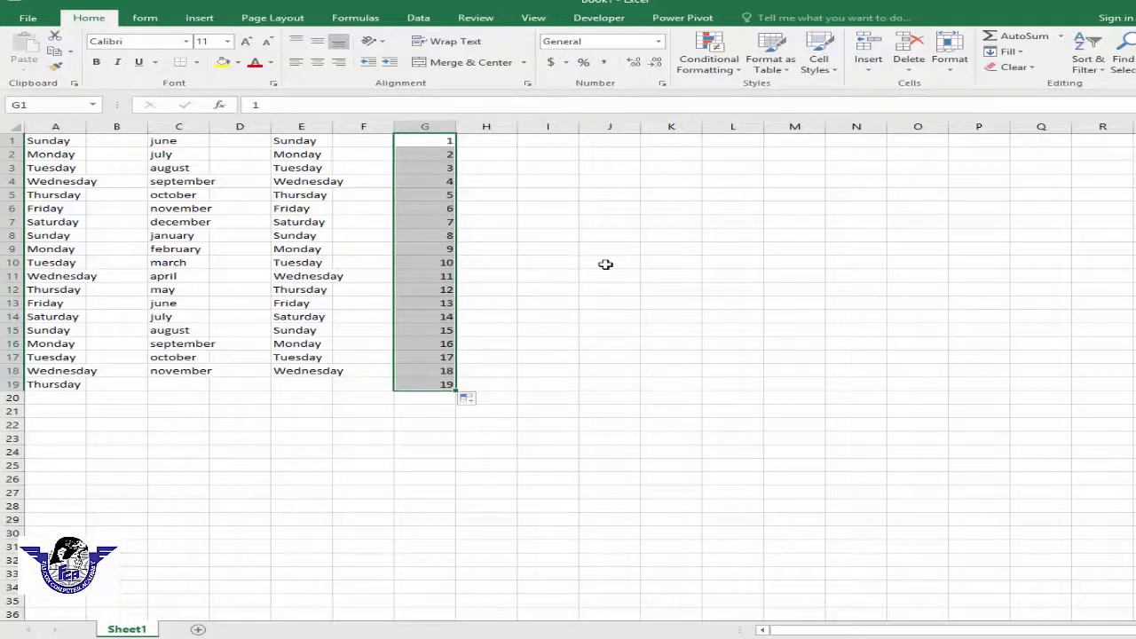
- Enter 2017 in I1 and 2018 in I2, and extend the year sequence through I22 with the fill handle
click(544, 144)
text(2017)
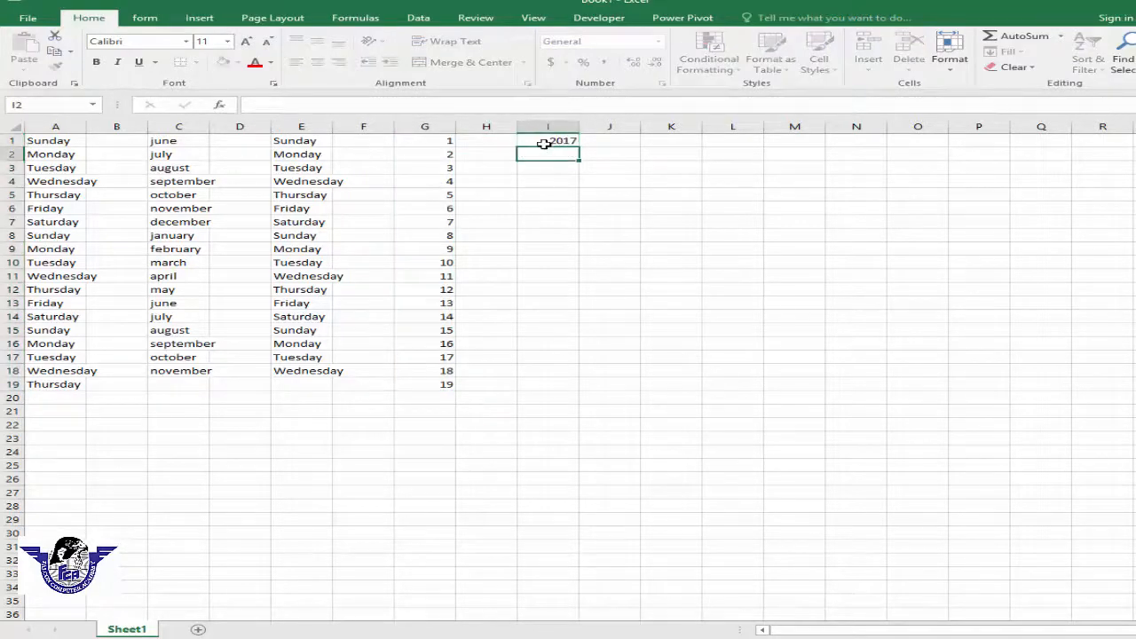
key(Return)
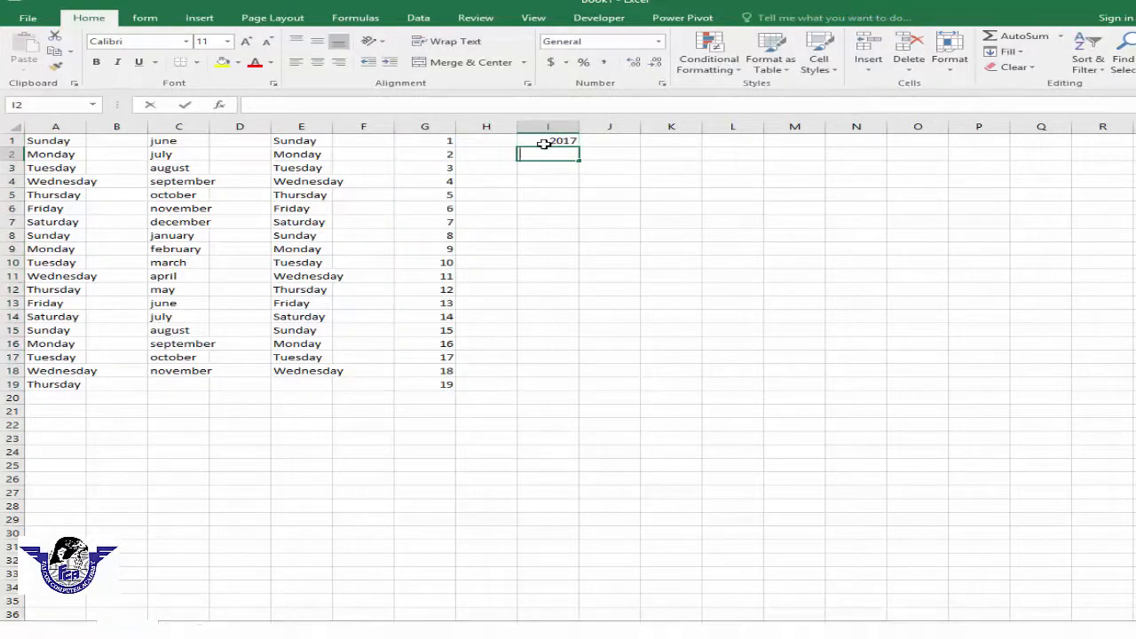
text(2018)
key(Return)
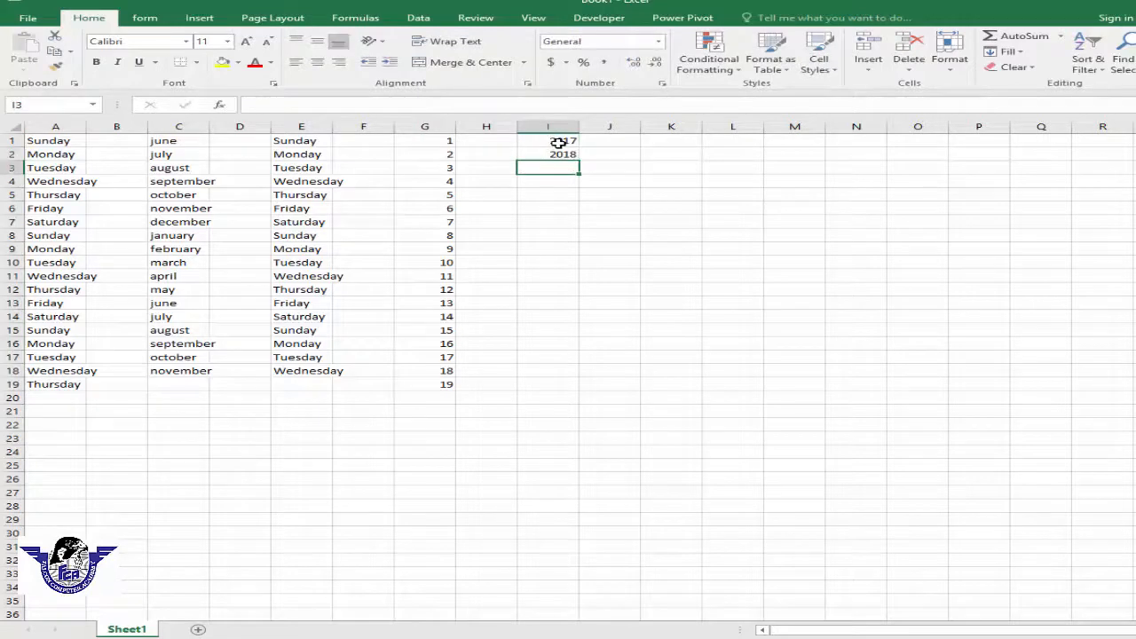
drag(554, 142, 581, 434)
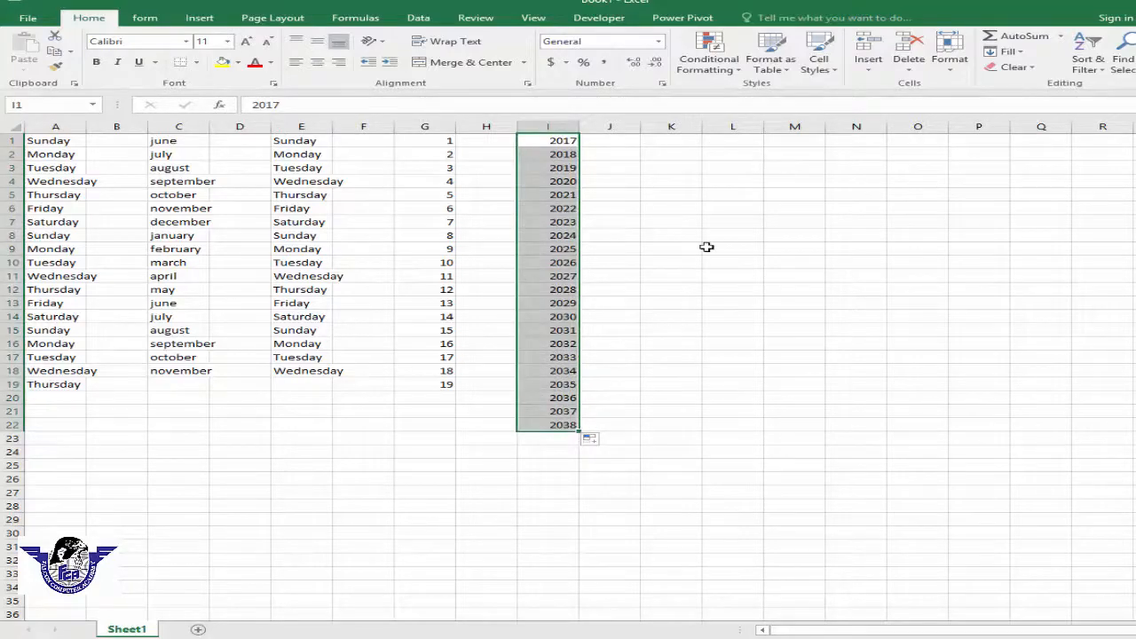
click(963, 222)
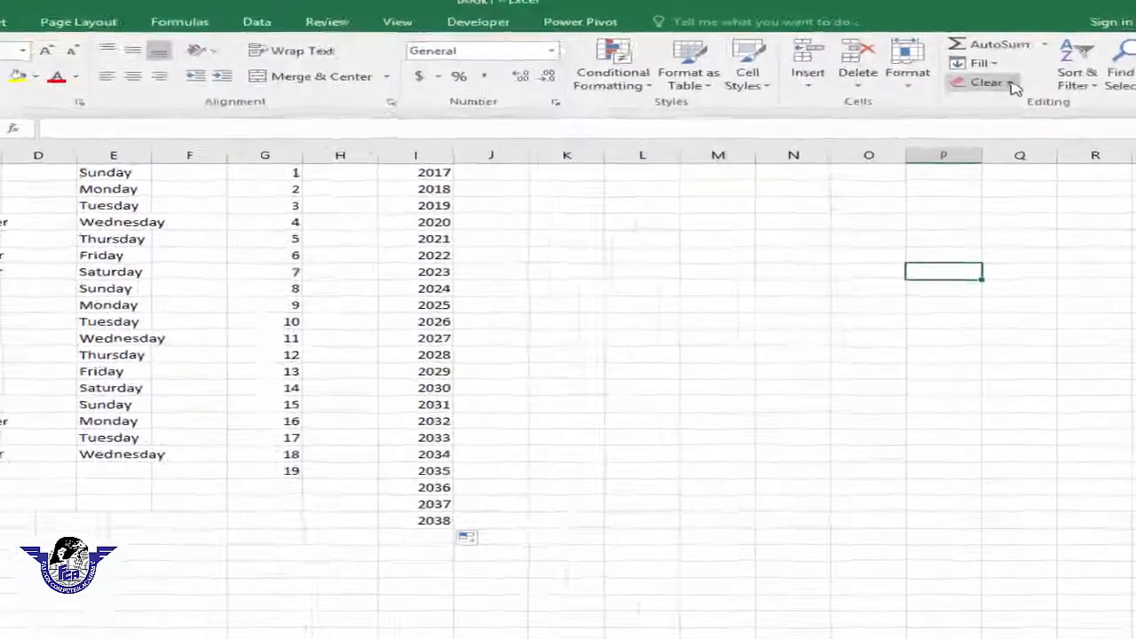
click(1032, 68)
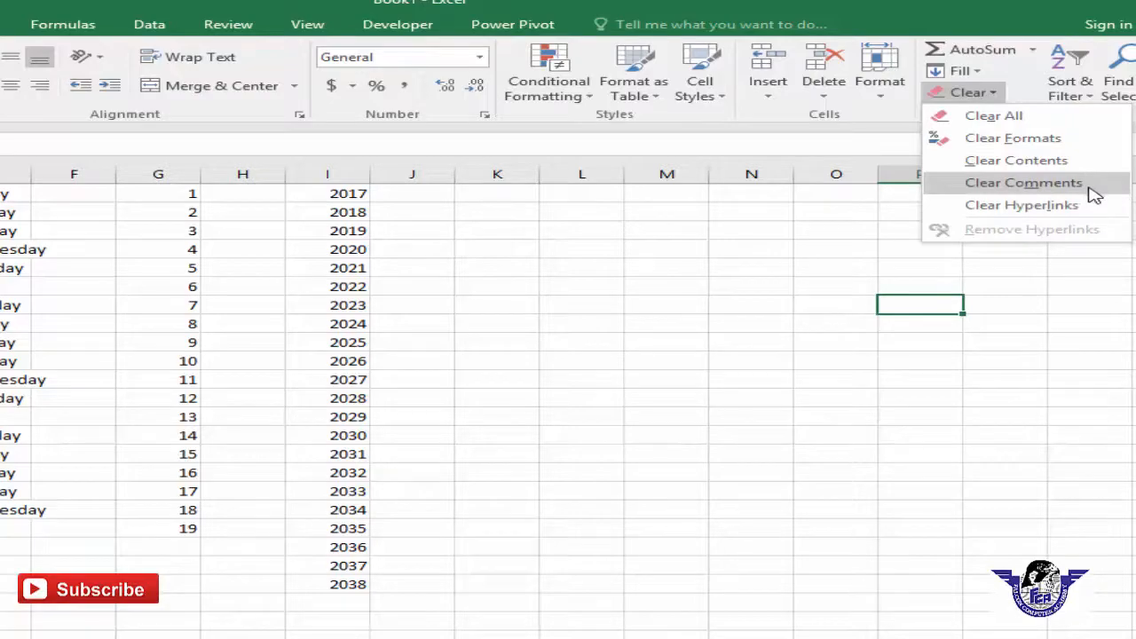
key(Escape)
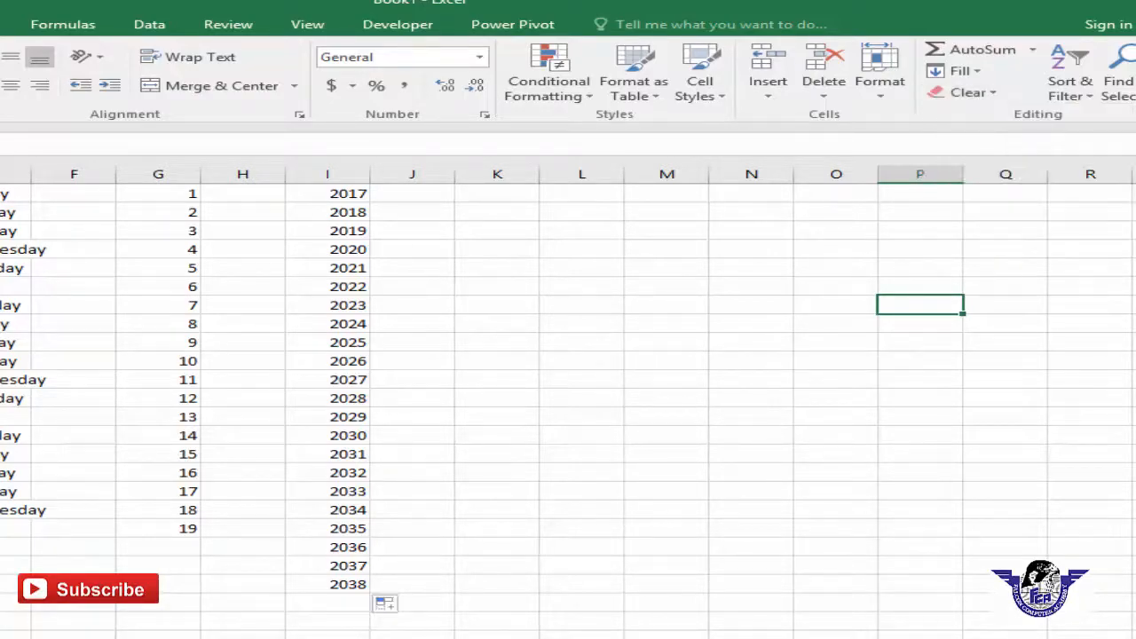
key(Left)
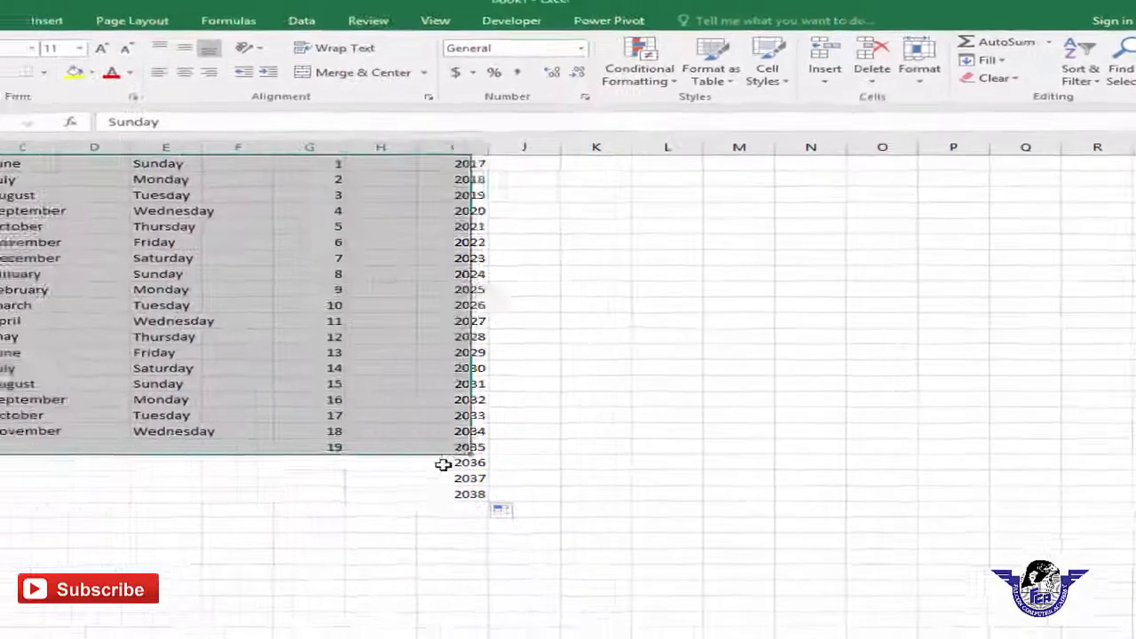
- Format A1:I22 with a yellow fill, red font color, bold, italic and underline
drag(443, 464, 459, 492)
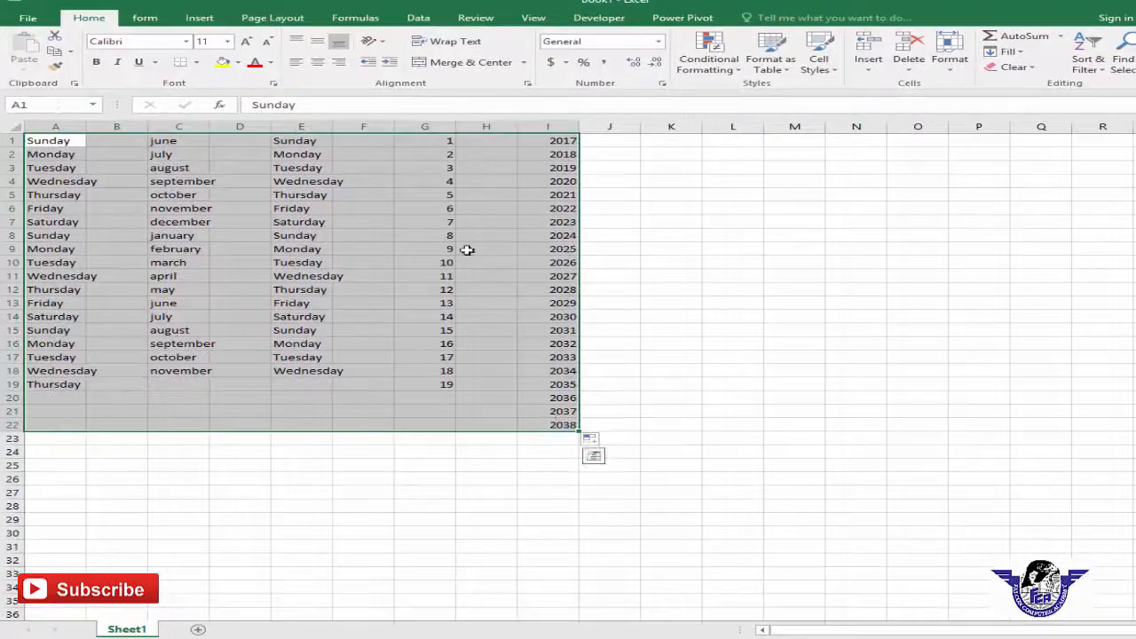
click(222, 65)
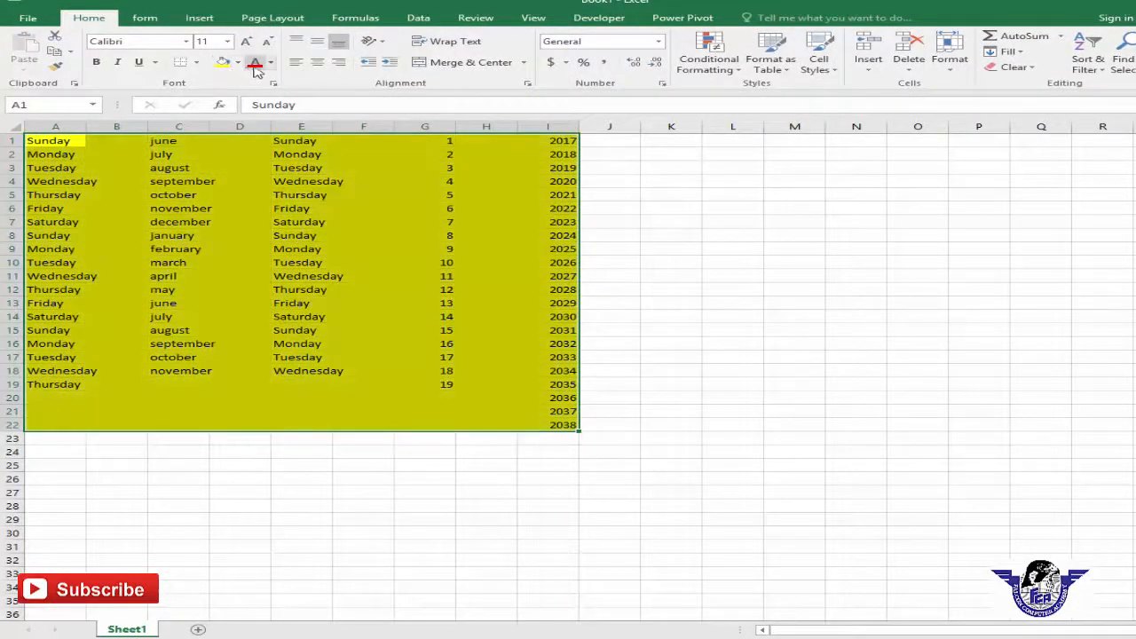
click(253, 64)
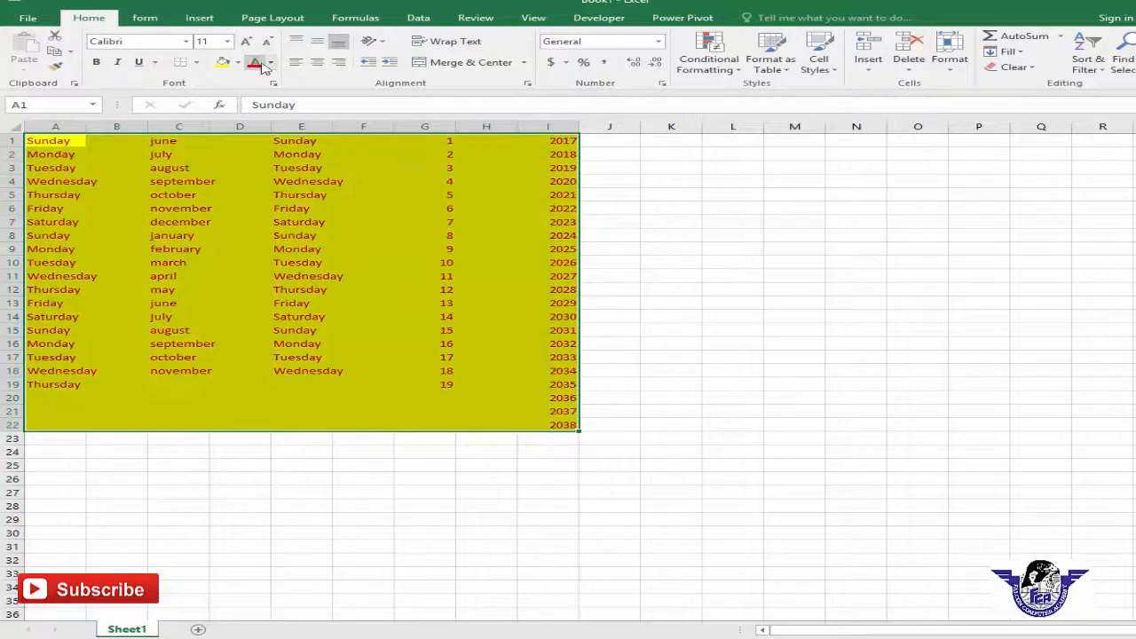
click(96, 62)
click(119, 64)
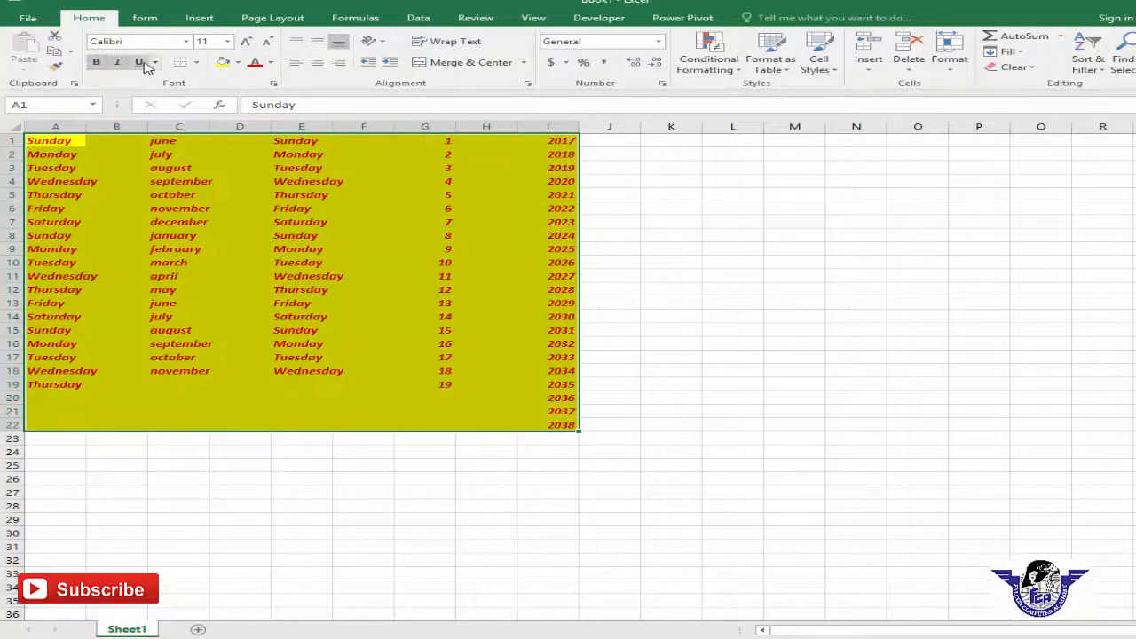
click(138, 62)
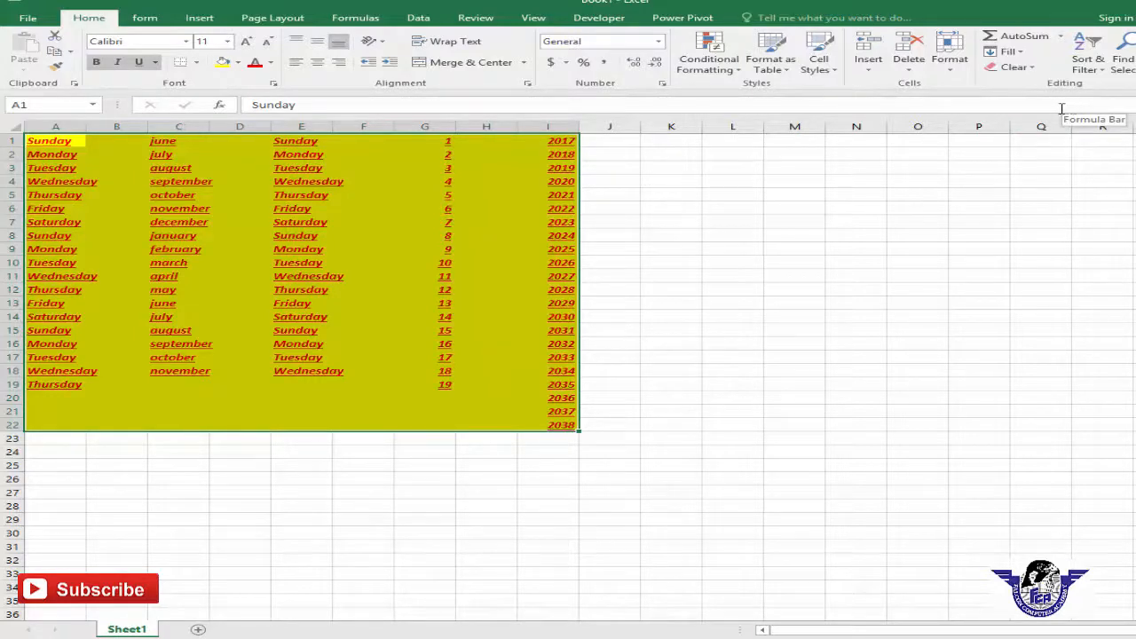
- Clear the formats of A1:I22 and reapply a yellow fill and red font color to the range
click(1028, 69)
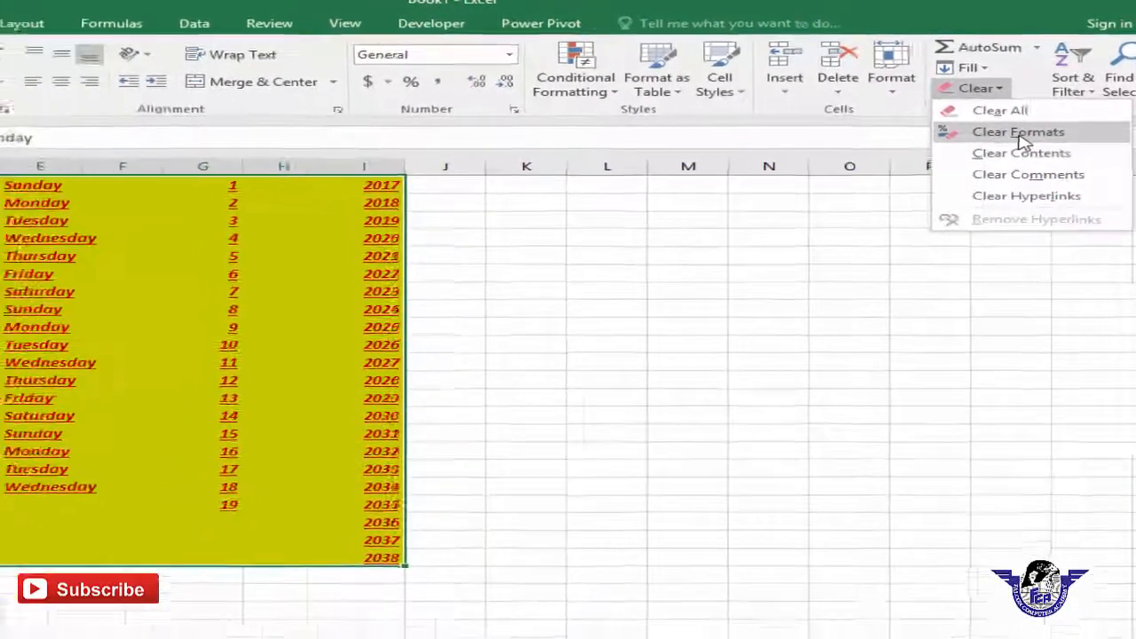
click(1012, 145)
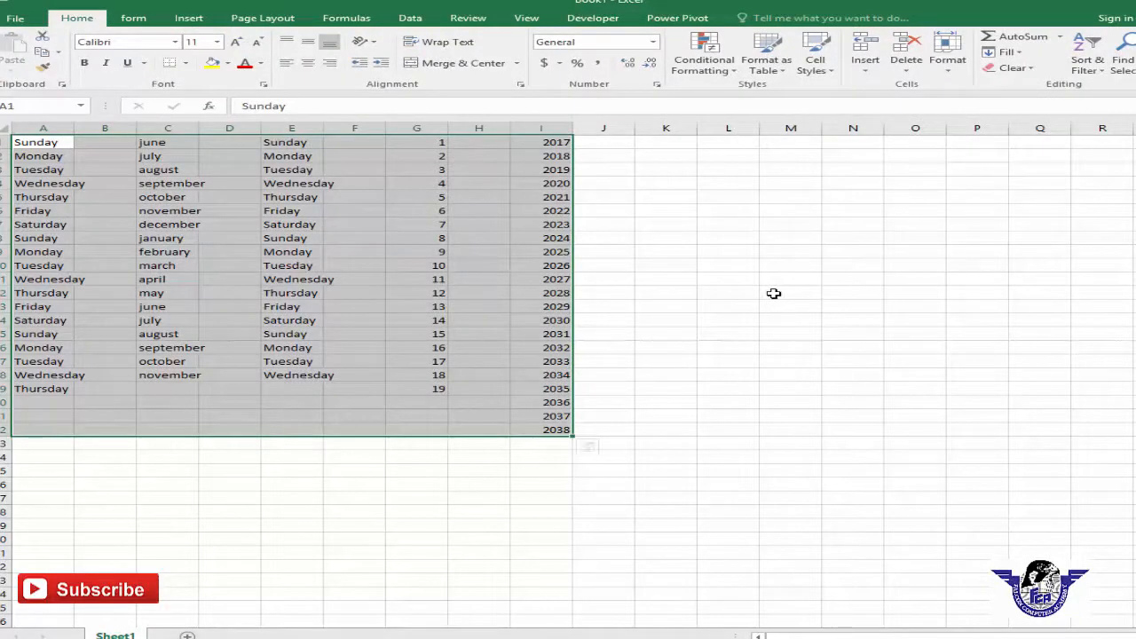
click(211, 62)
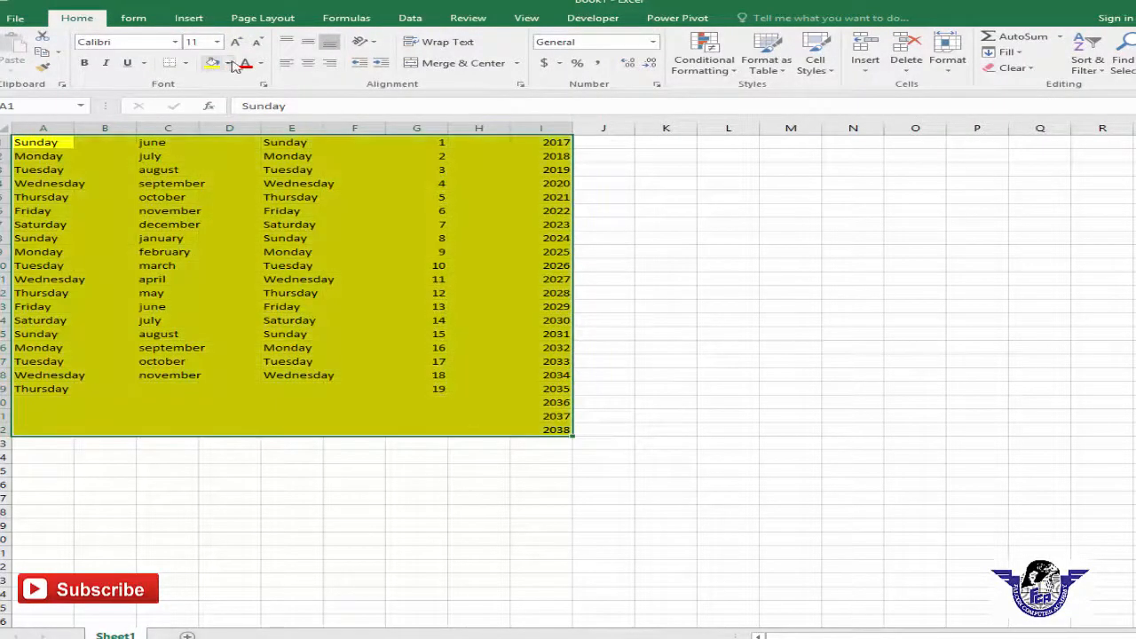
click(245, 64)
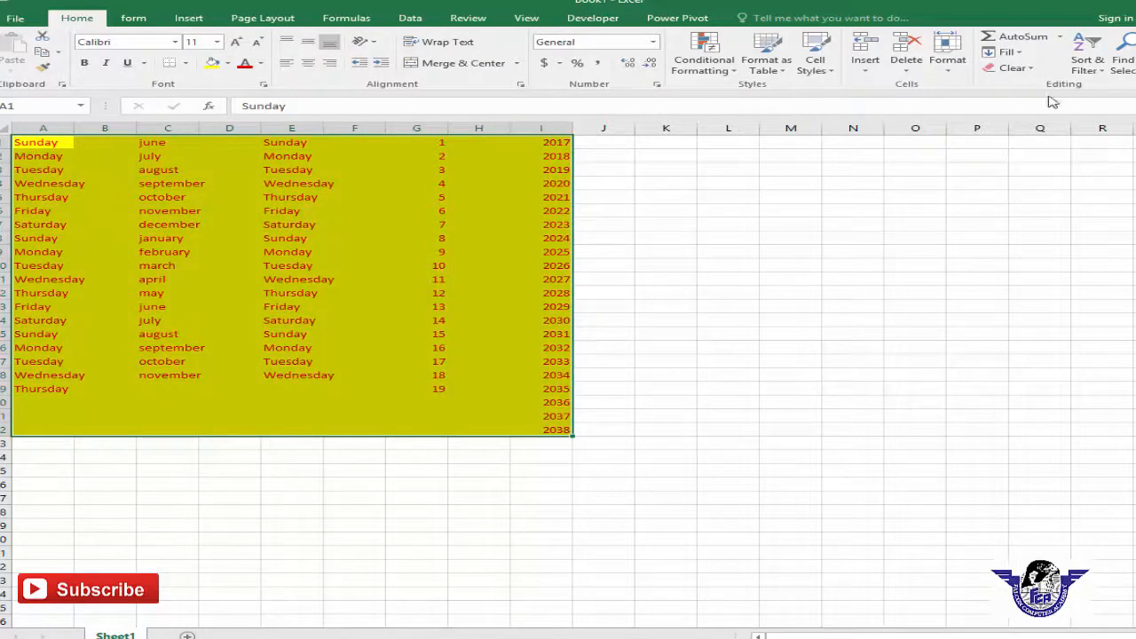
- Try clearing only the contents of A1:I22 and undo the clearing
click(1030, 68)
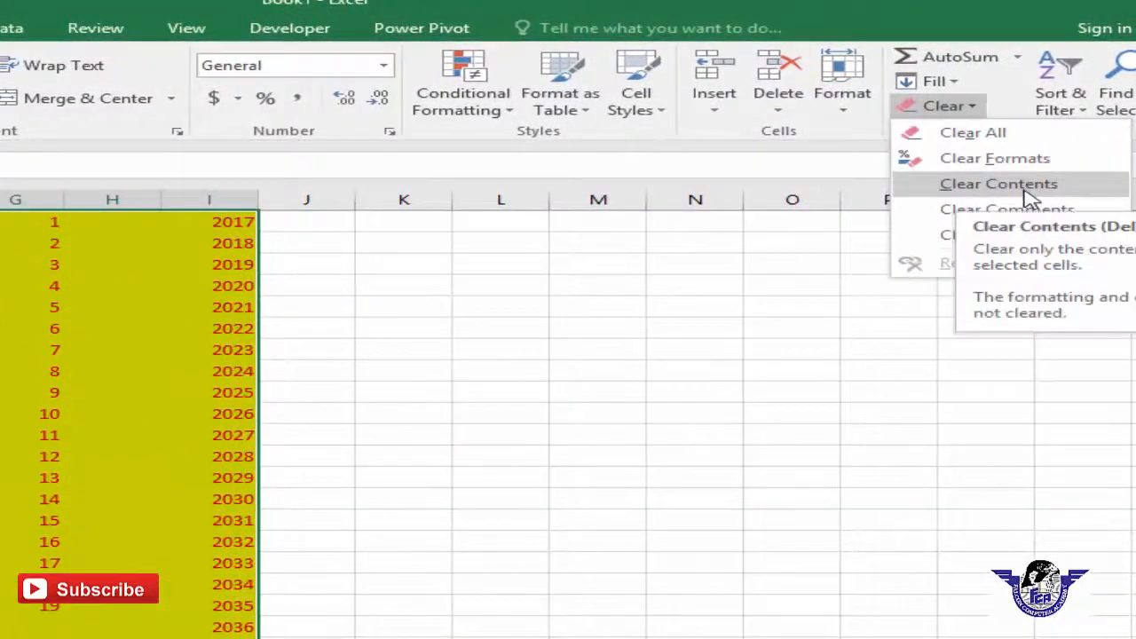
click(1027, 188)
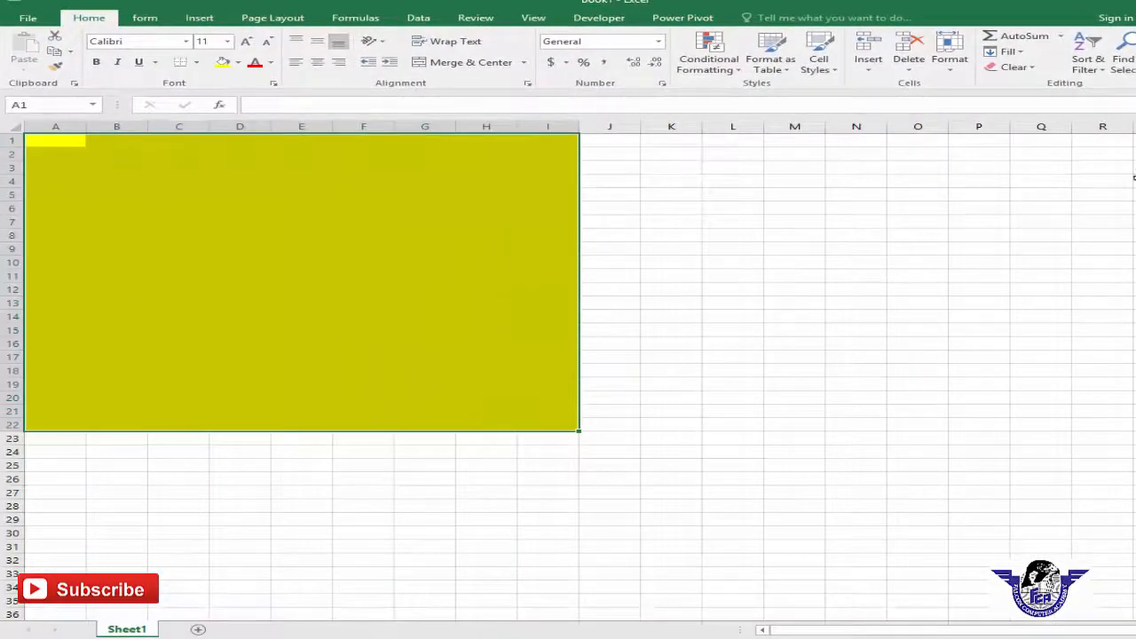
click(826, 335)
key(ctrl+z)
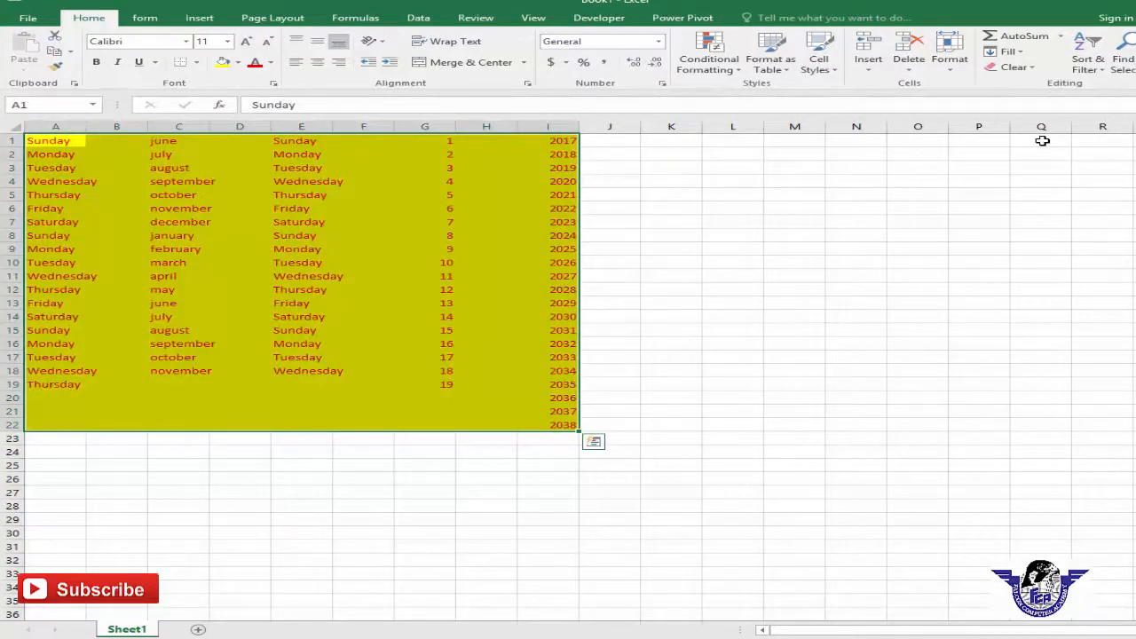
- Clear both the contents and the formatting of A1:I22 with Clear All
click(1011, 67)
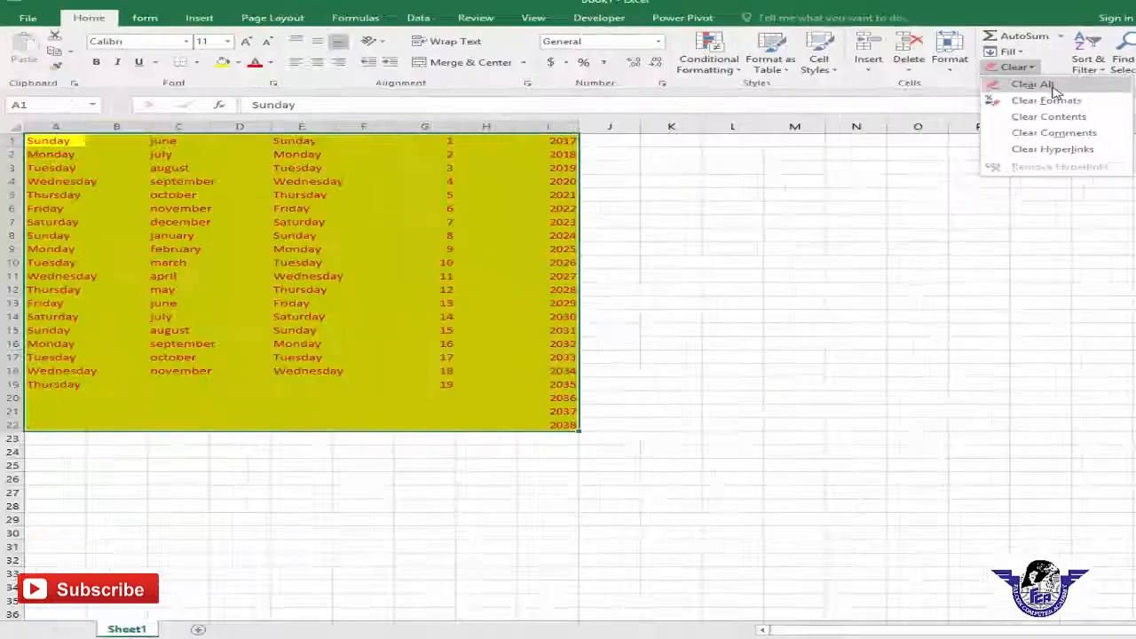
click(1052, 86)
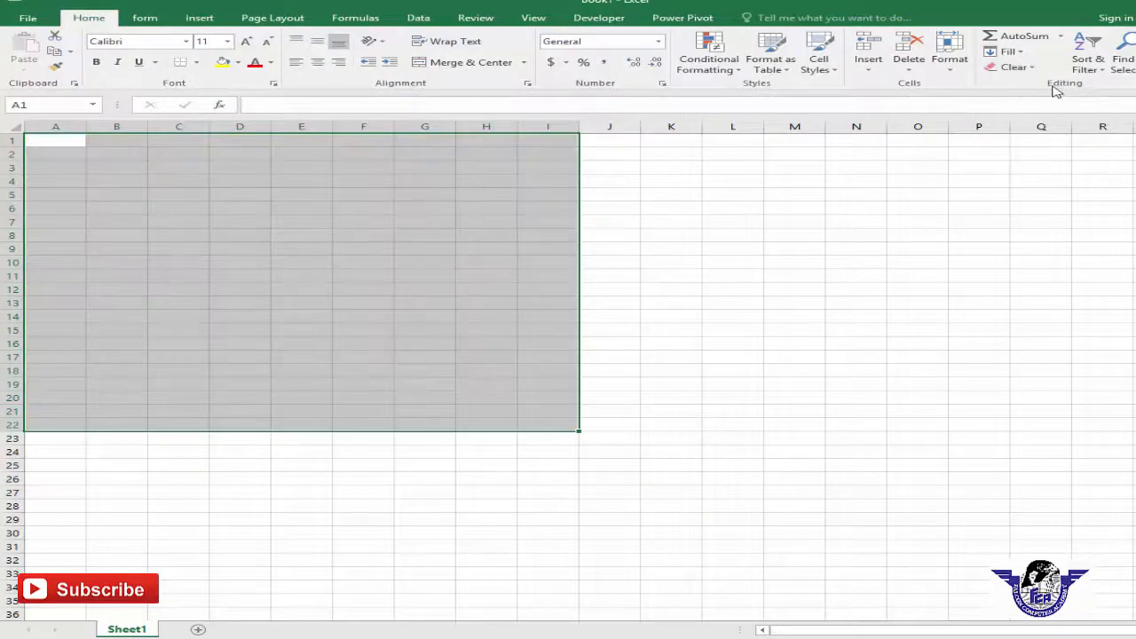
click(1029, 68)
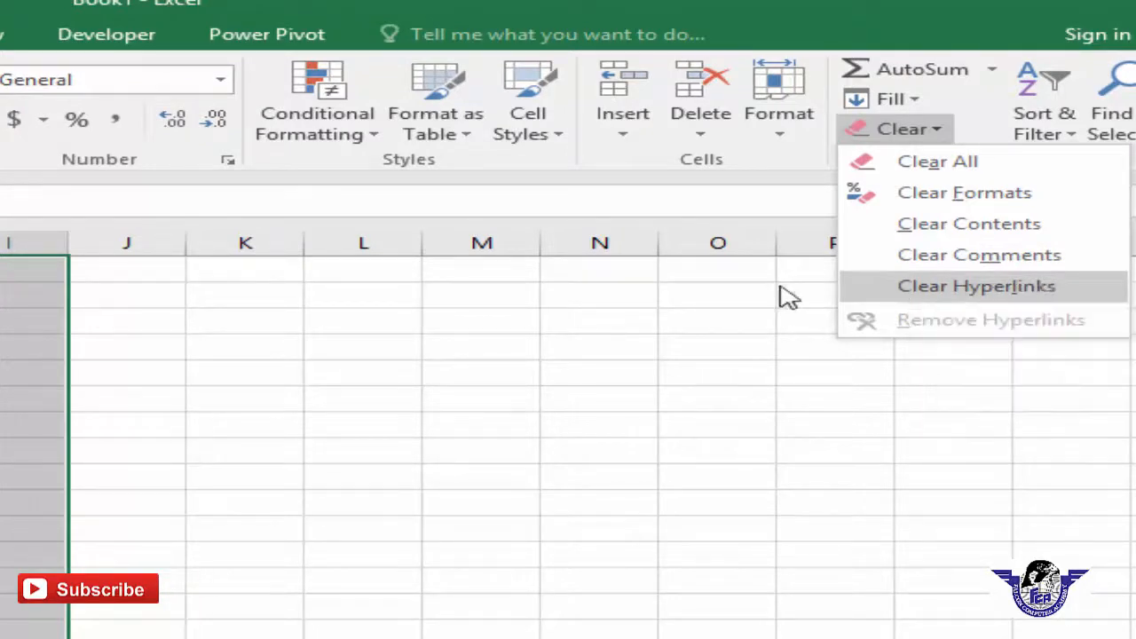
click(660, 304)
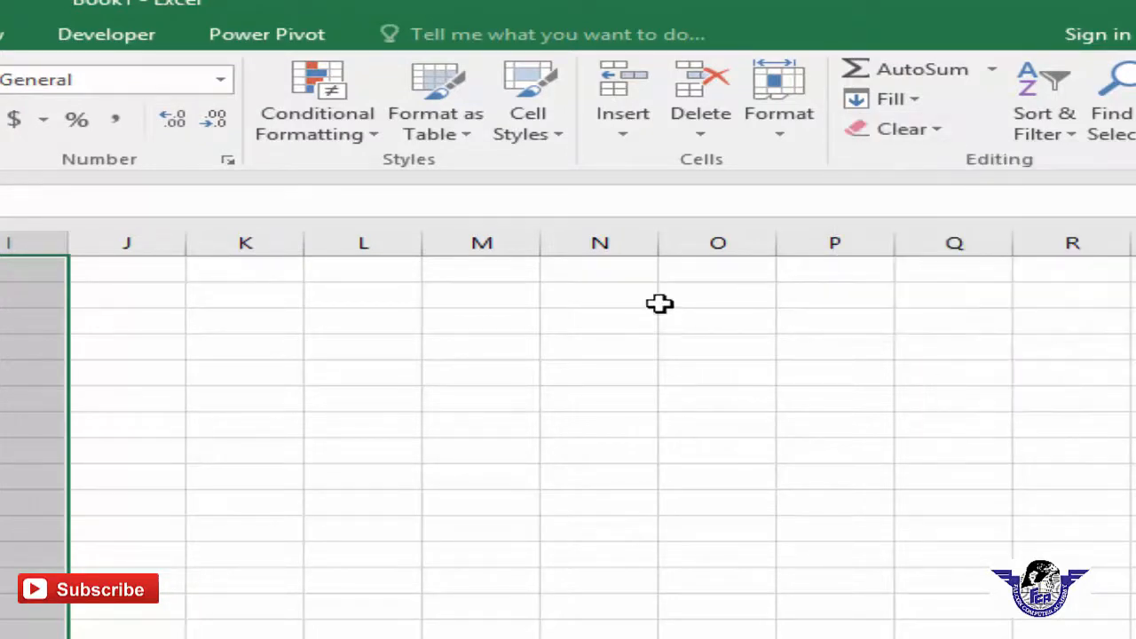
click(1074, 147)
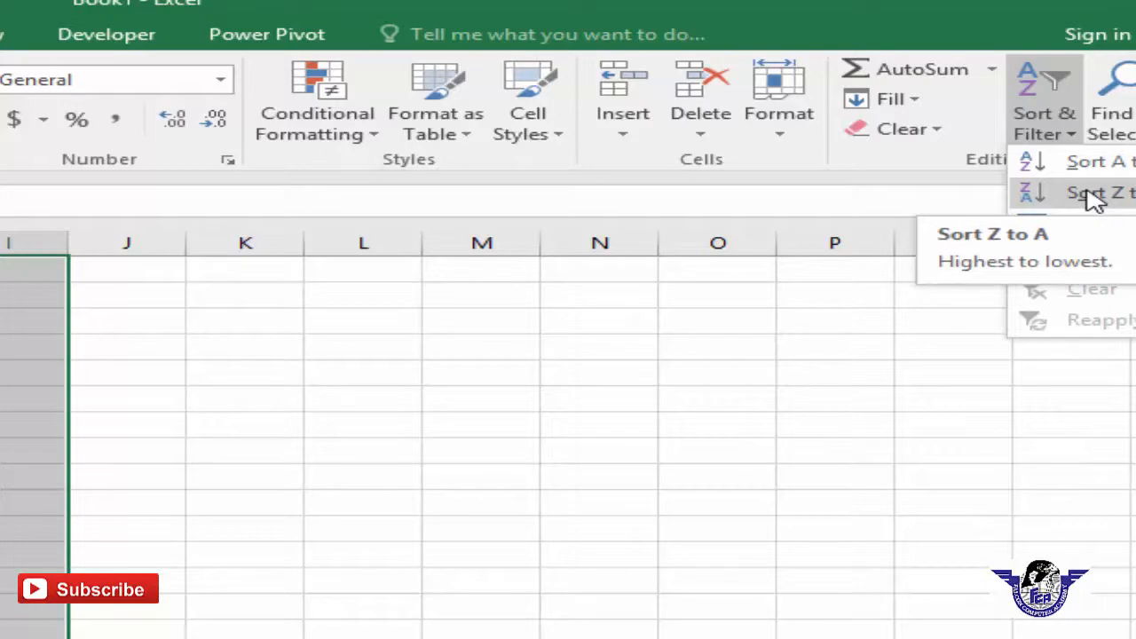
click(746, 355)
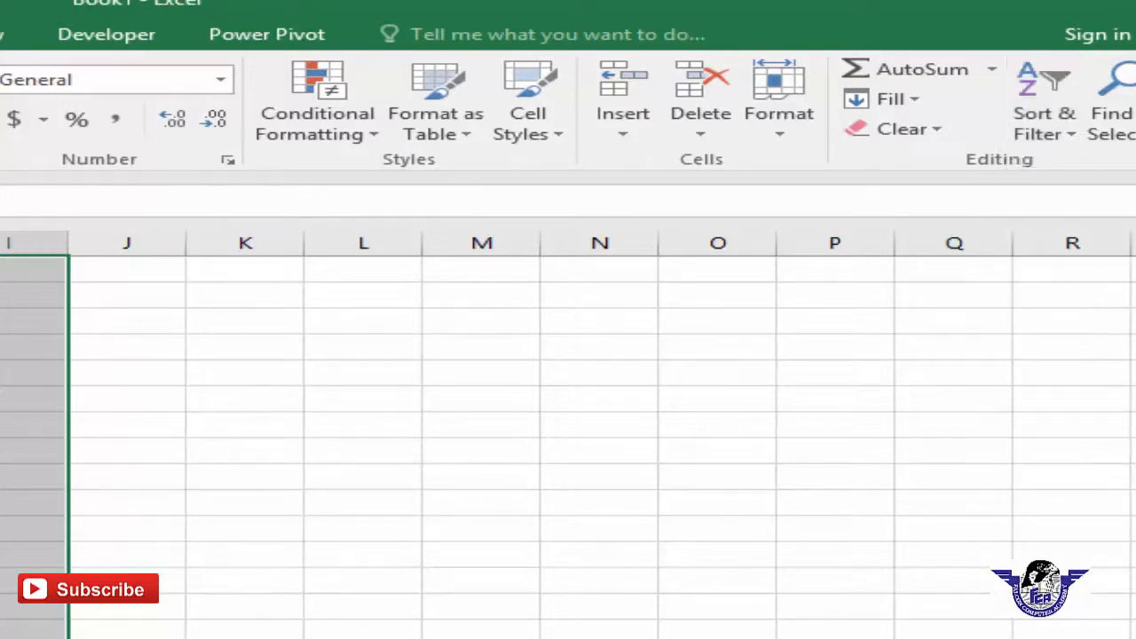
- Enter five sample first names, one per cell, in A1:A5
click(18, 426)
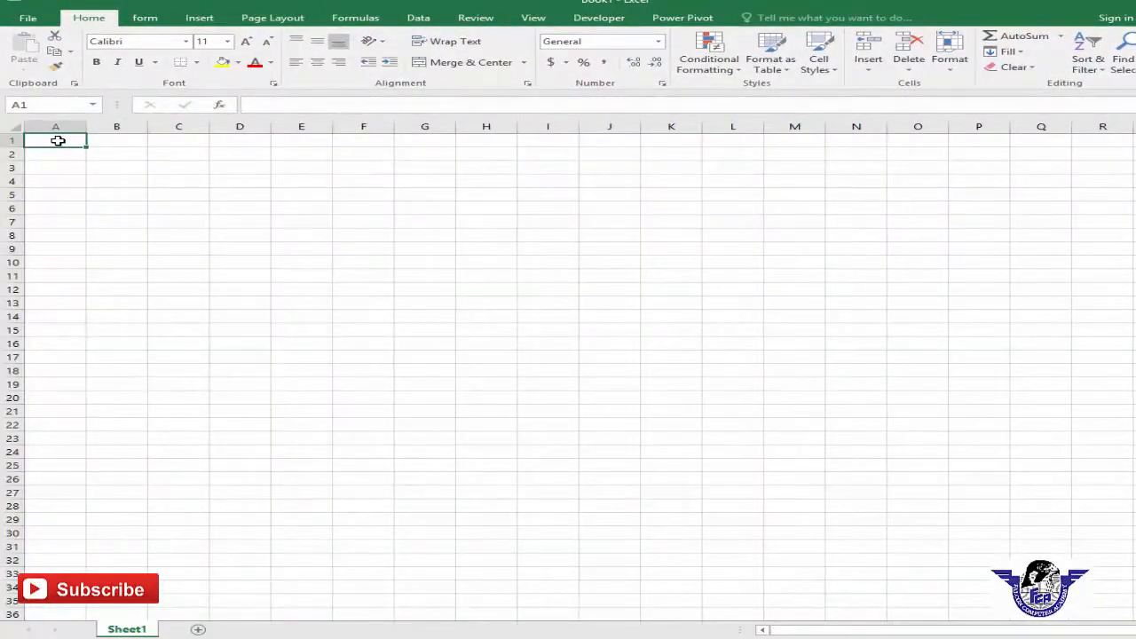
text(zahi)
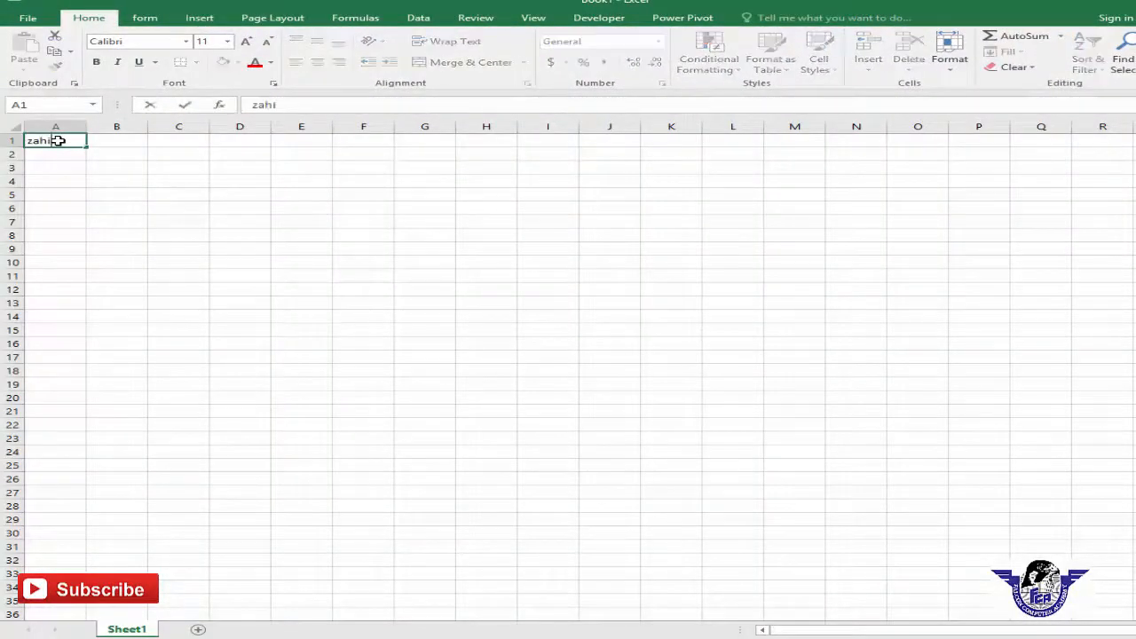
text(d)
key(Return)
text(ze)
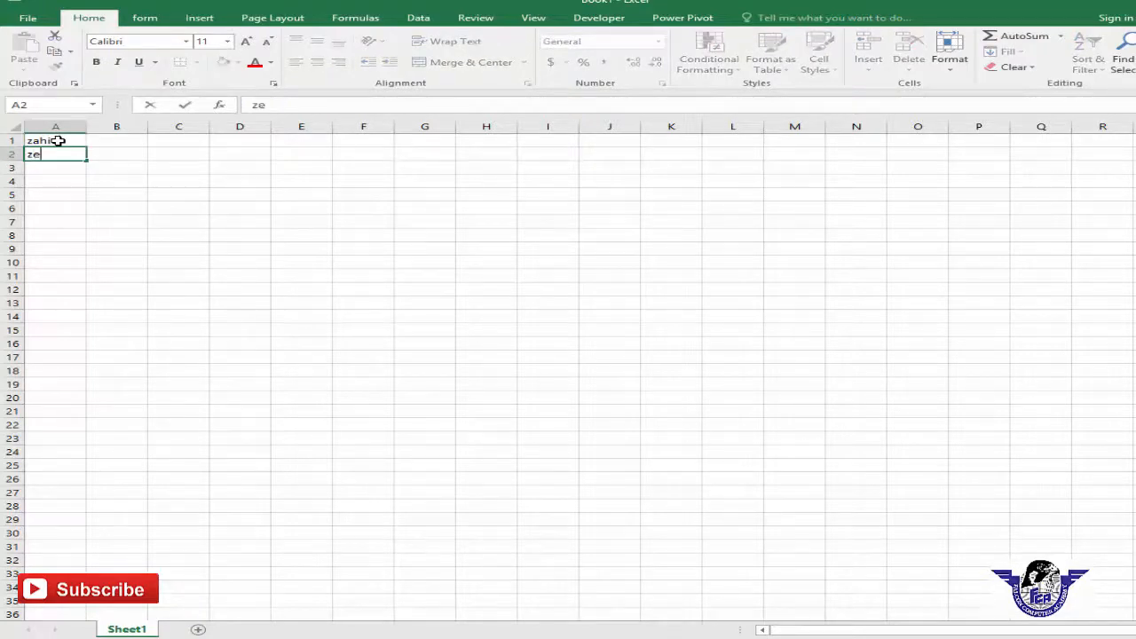
text(eshan)
key(Return)
text(majid)
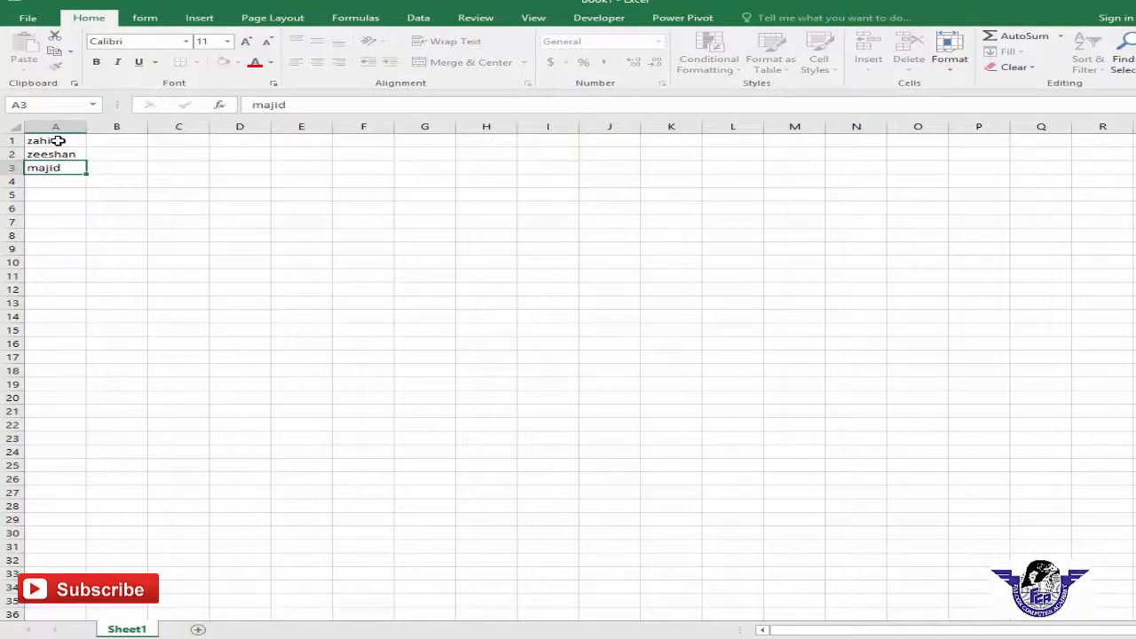
key(Return)
text(rashid)
key(Return)
text(kashif)
key(Return)
- Continue the column of sample first names with five more entries in A6:A10
text(j)
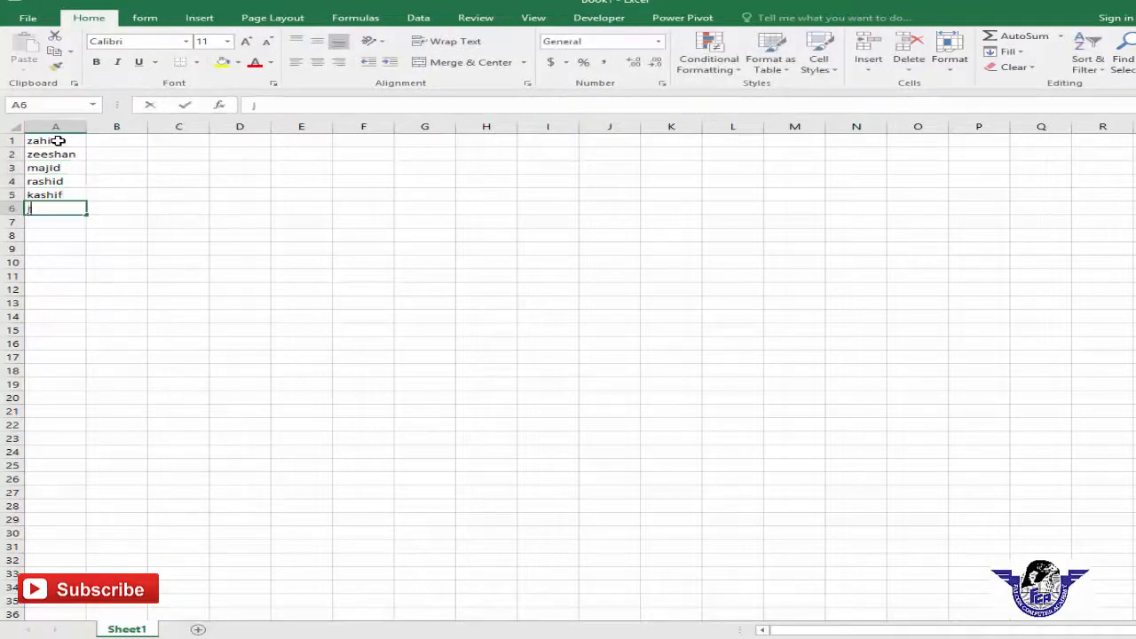
text(aved)
key(Return)
text(raza)
key(Return)
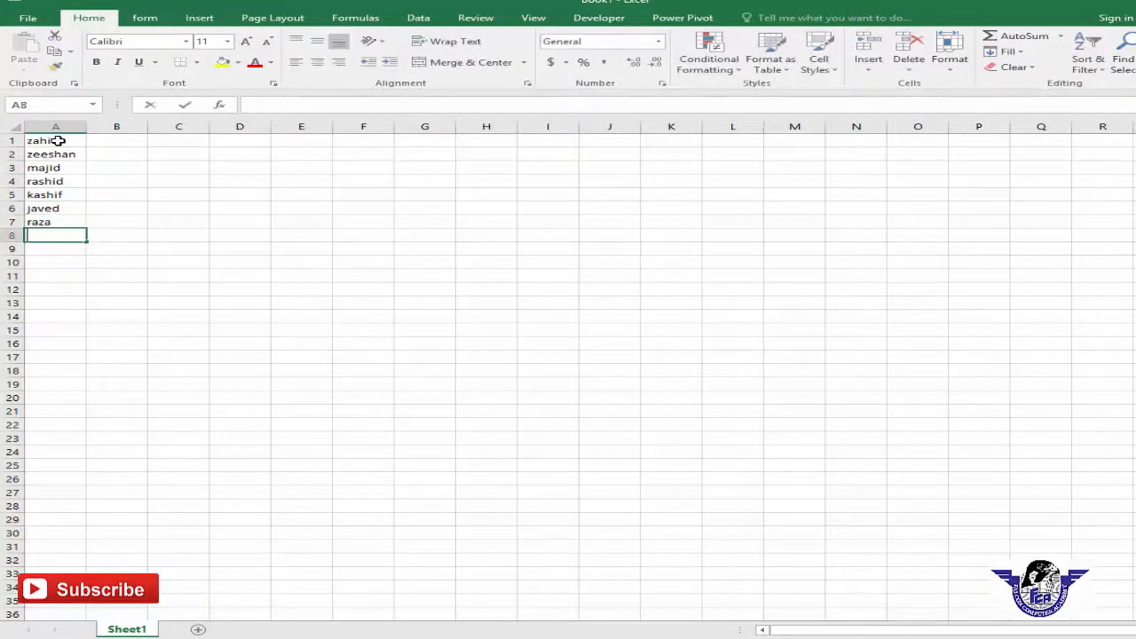
text(ali)
key(Return)
text(asad)
key(Return)
text(amir)
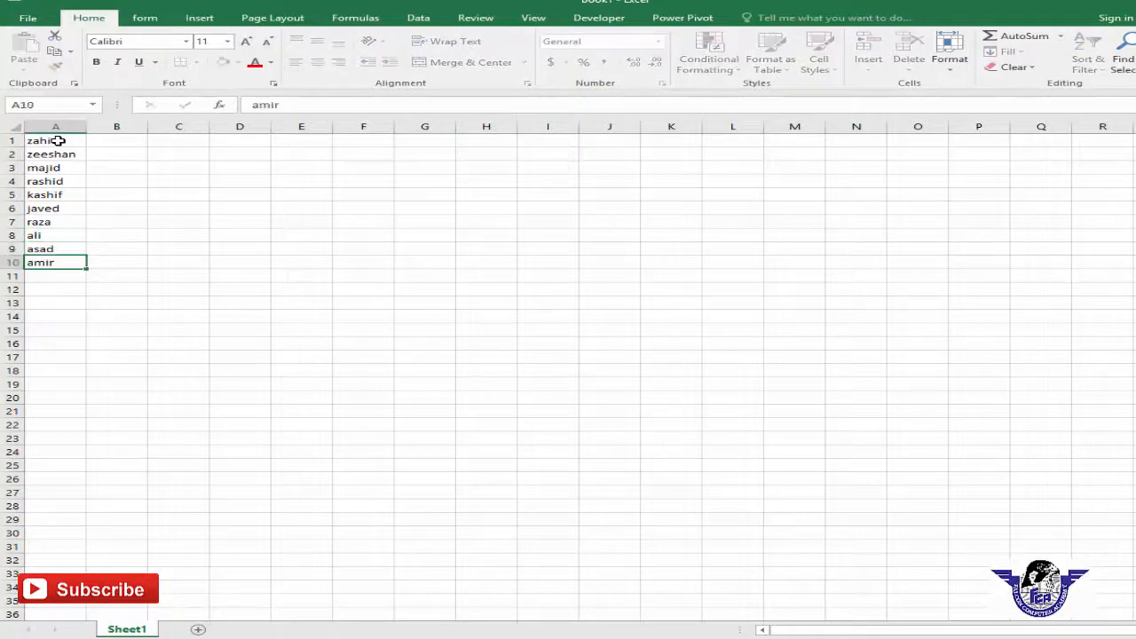
key(Return)
- Complete the list of sample first names with five entries in A11:A15 and return to cell A1
text(waseem)
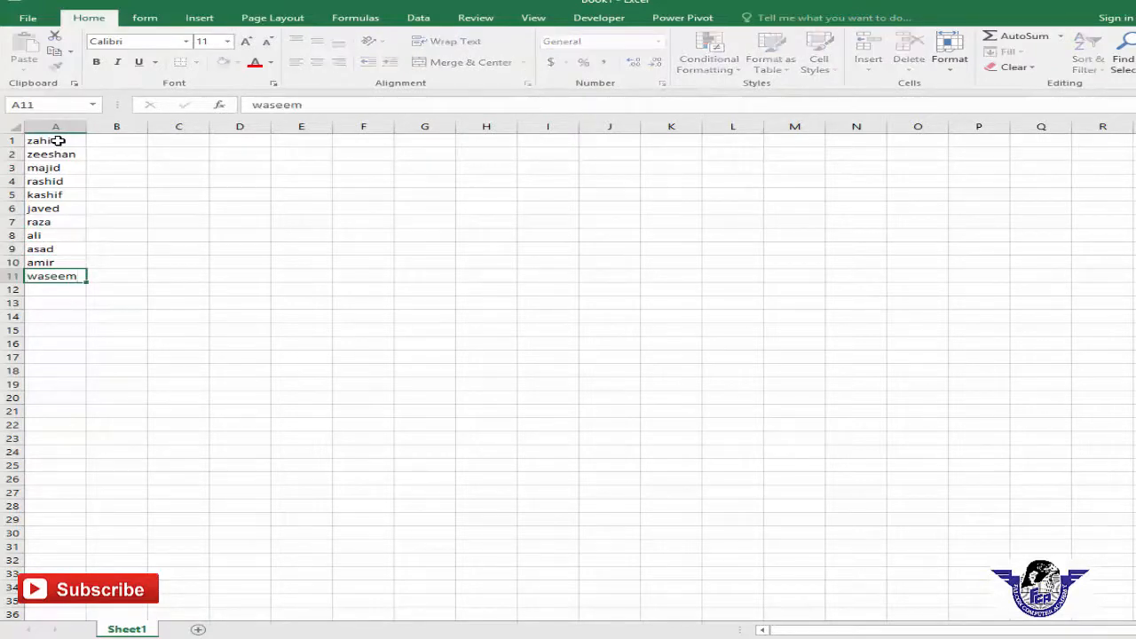
key(Return)
text(basan)
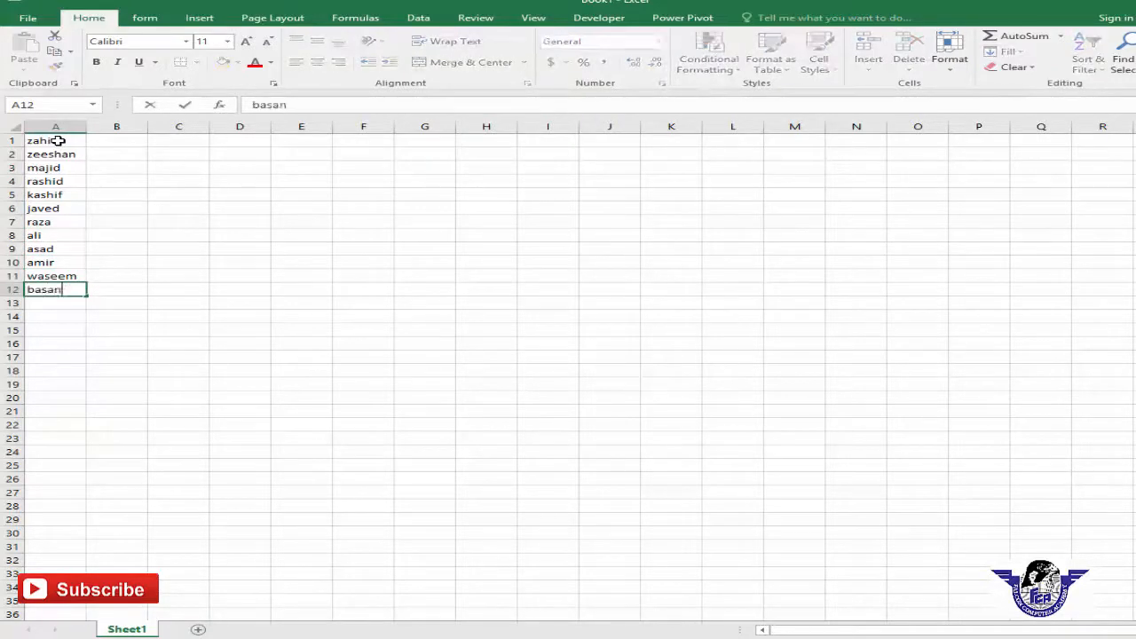
text(t)
key(Return)
text(vick)
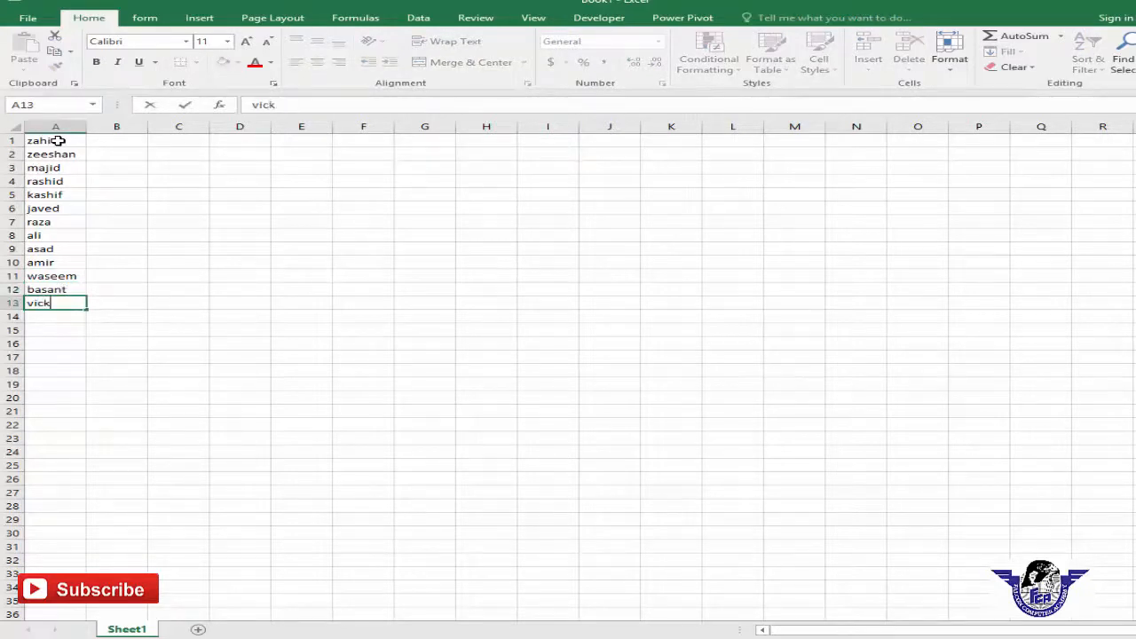
text(y)
key(Return)
text(vijay)
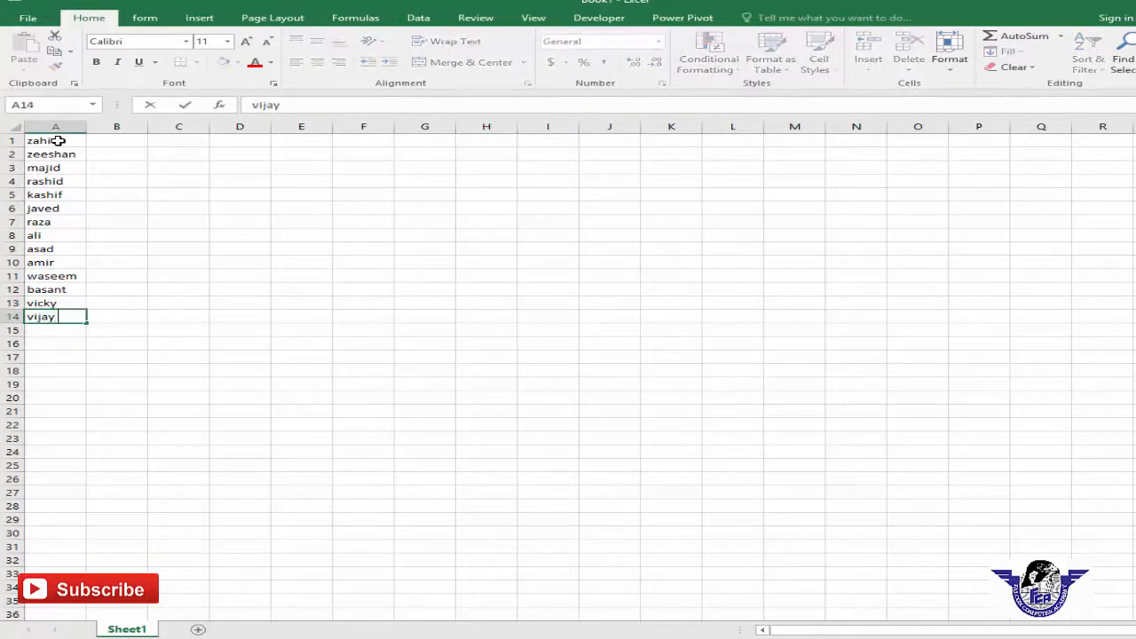
key(Return)
text(amir)
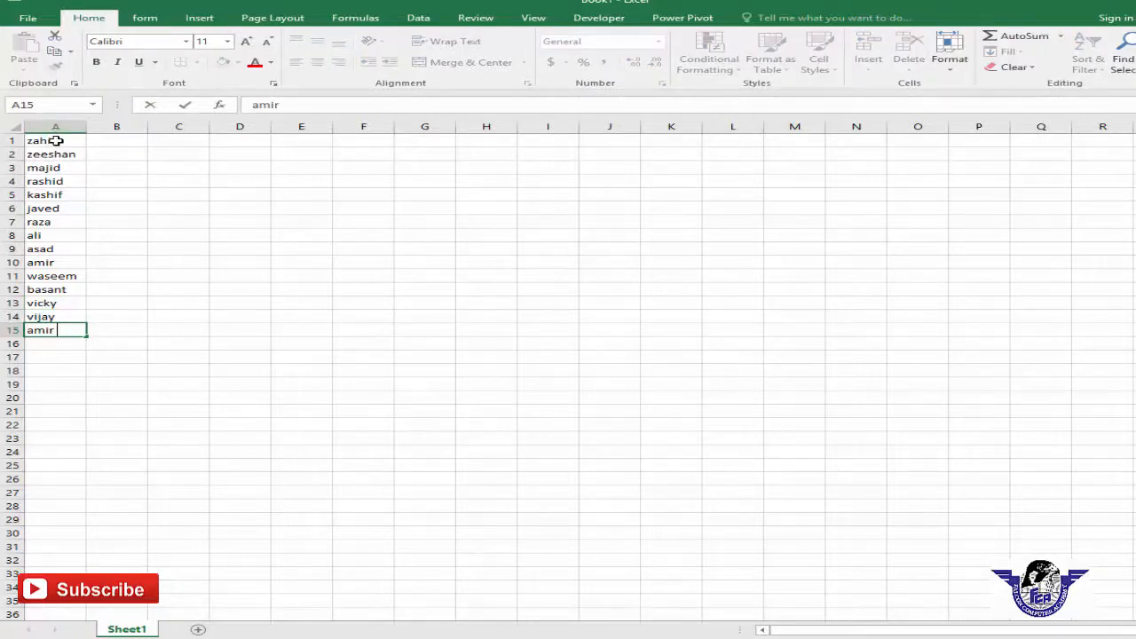
click(56, 140)
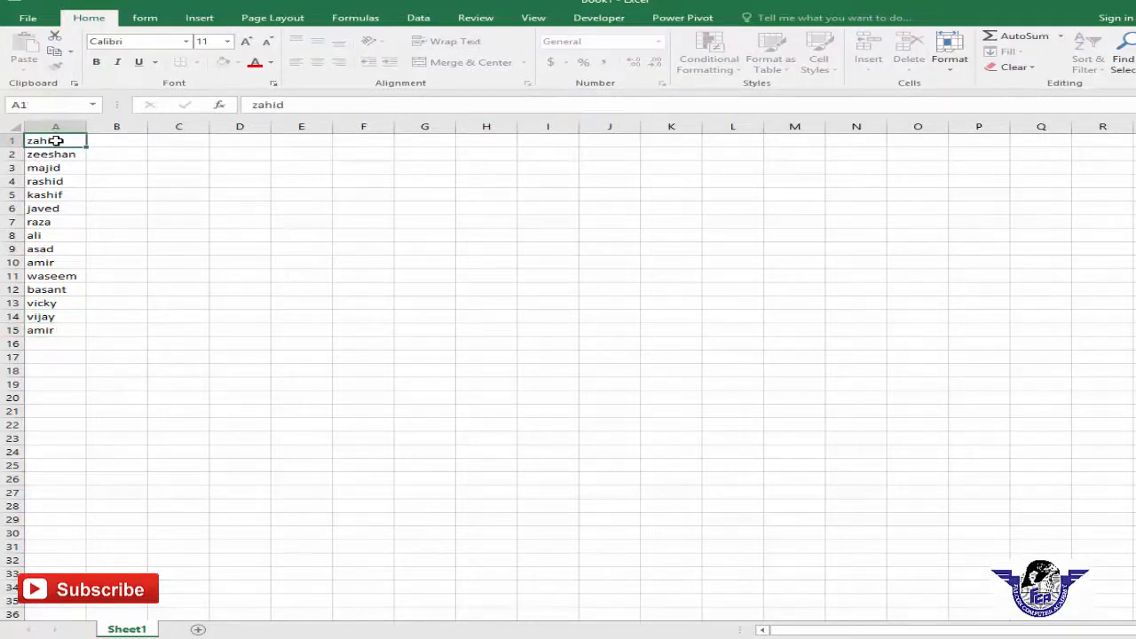
- Sort the names in A1:A15 from A to Z, and re-sort the same range from Z to A
drag(56, 140, 72, 362)
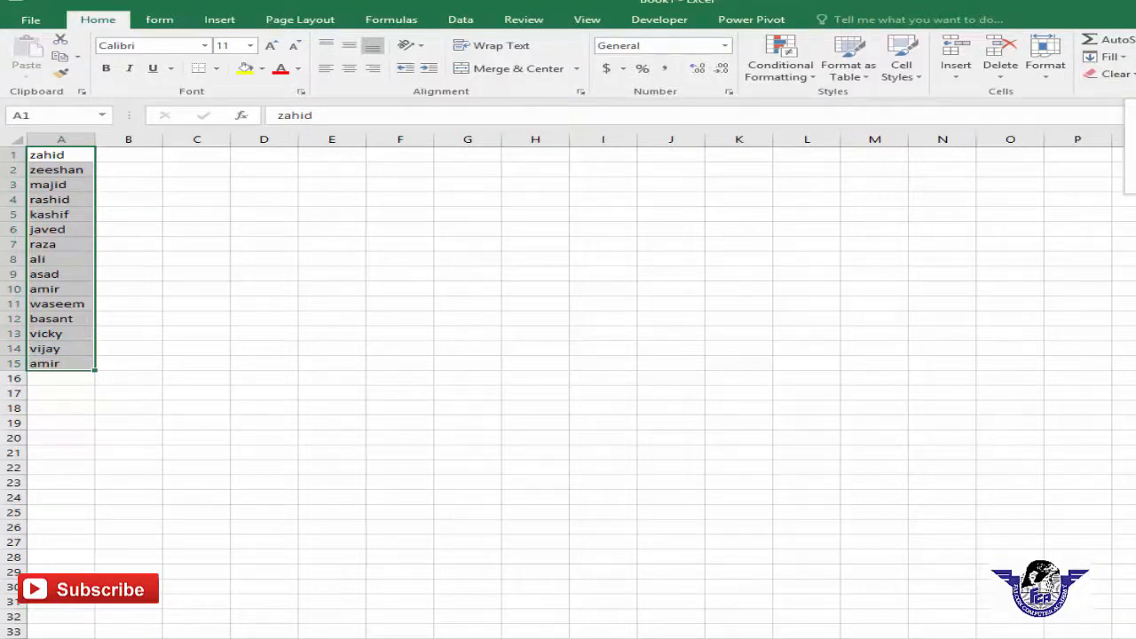
click(1014, 88)
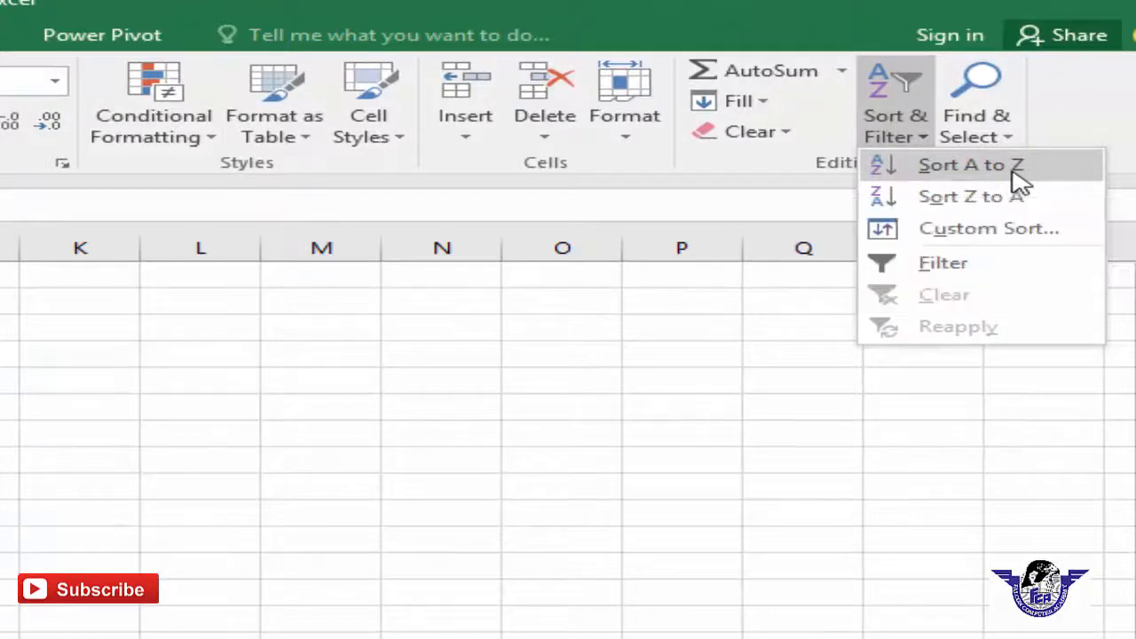
click(1012, 173)
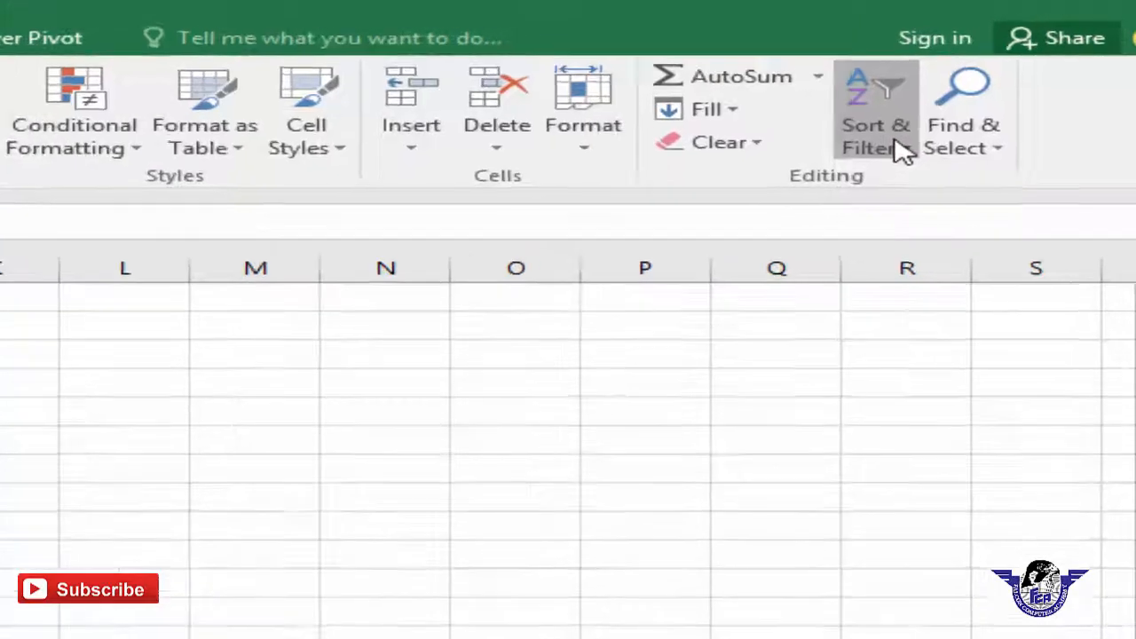
click(1030, 66)
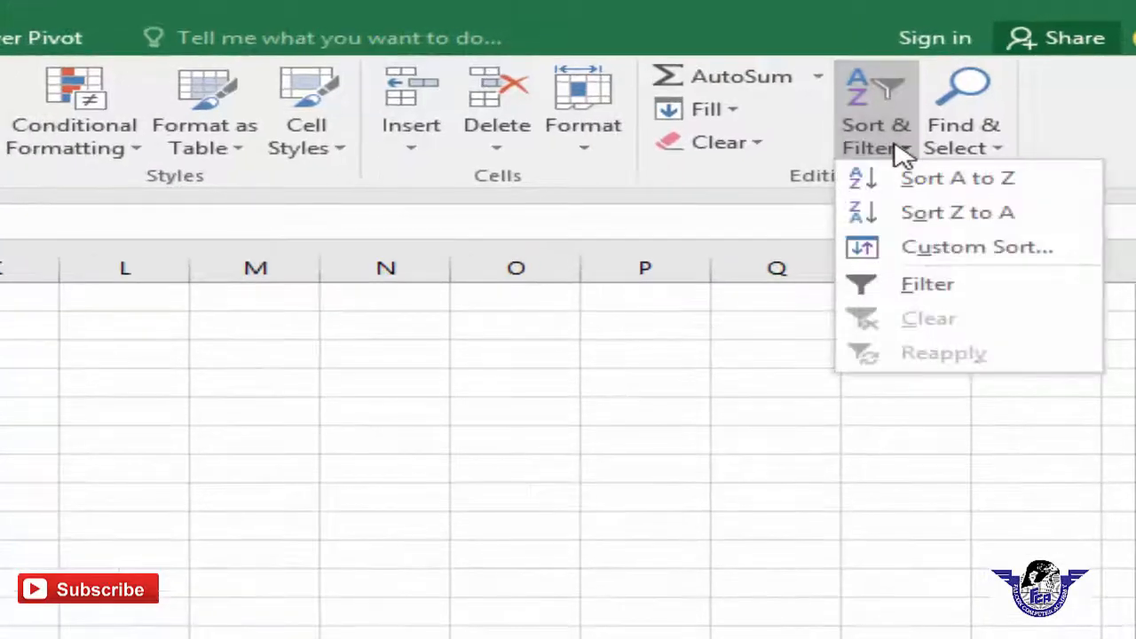
click(979, 218)
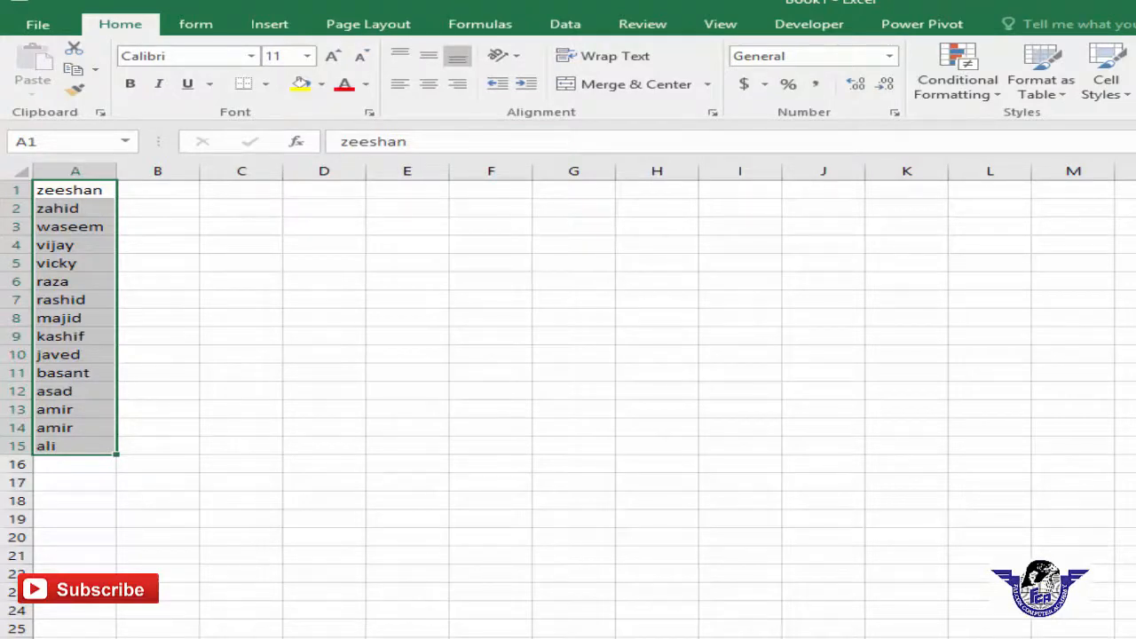
click(1012, 353)
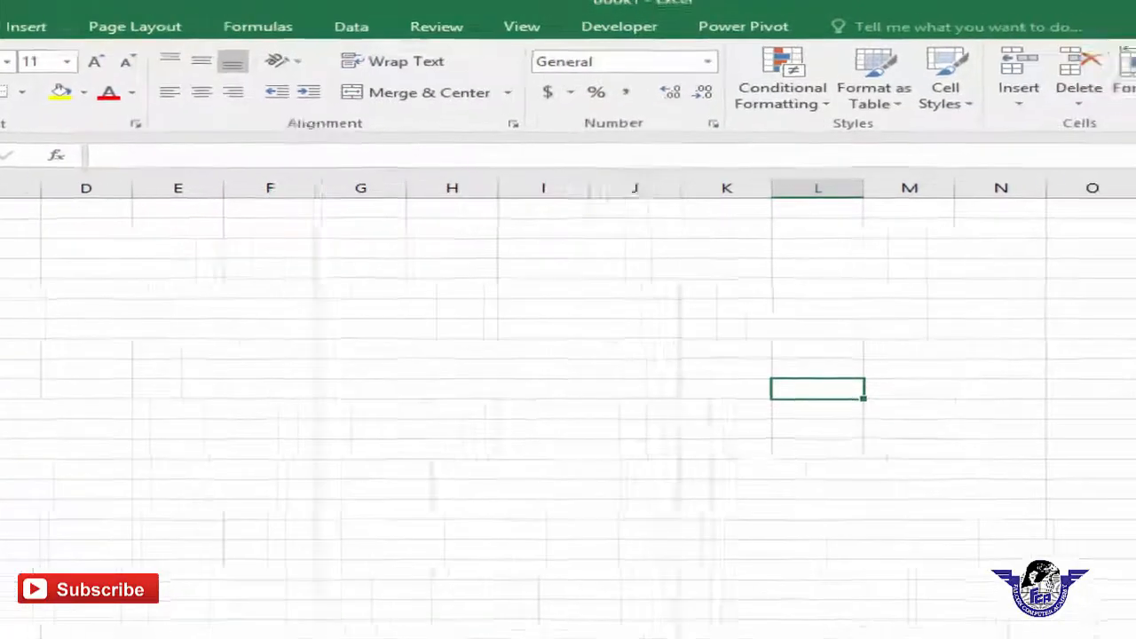
- Search the sheet for the sample first name stored in cell A1 using Find
click(1103, 105)
click(980, 145)
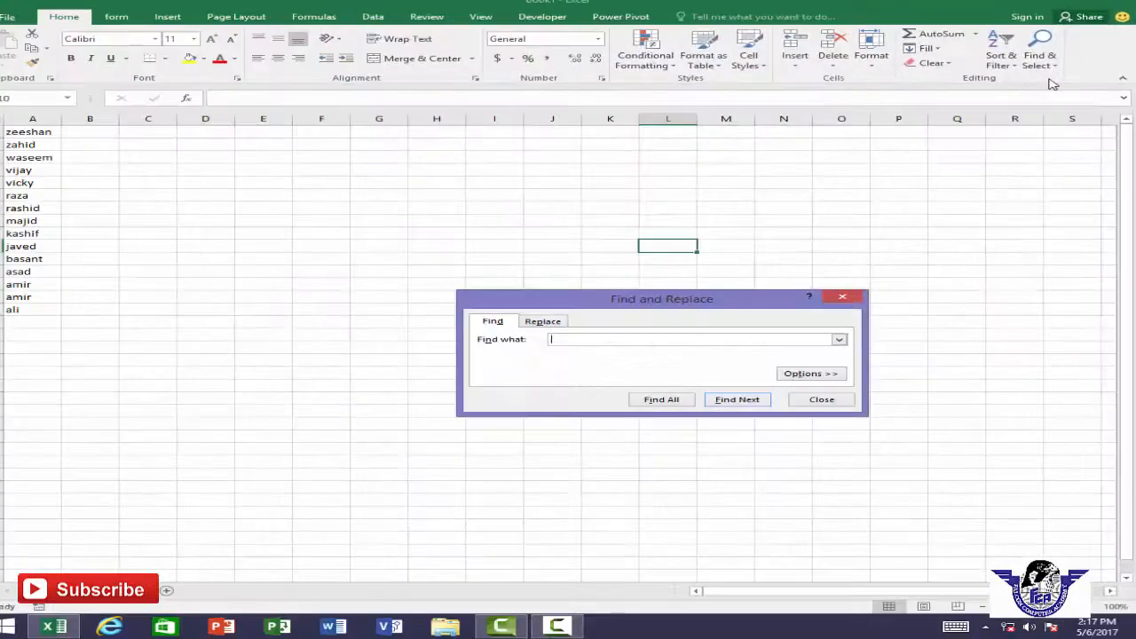
drag(644, 301, 646, 264)
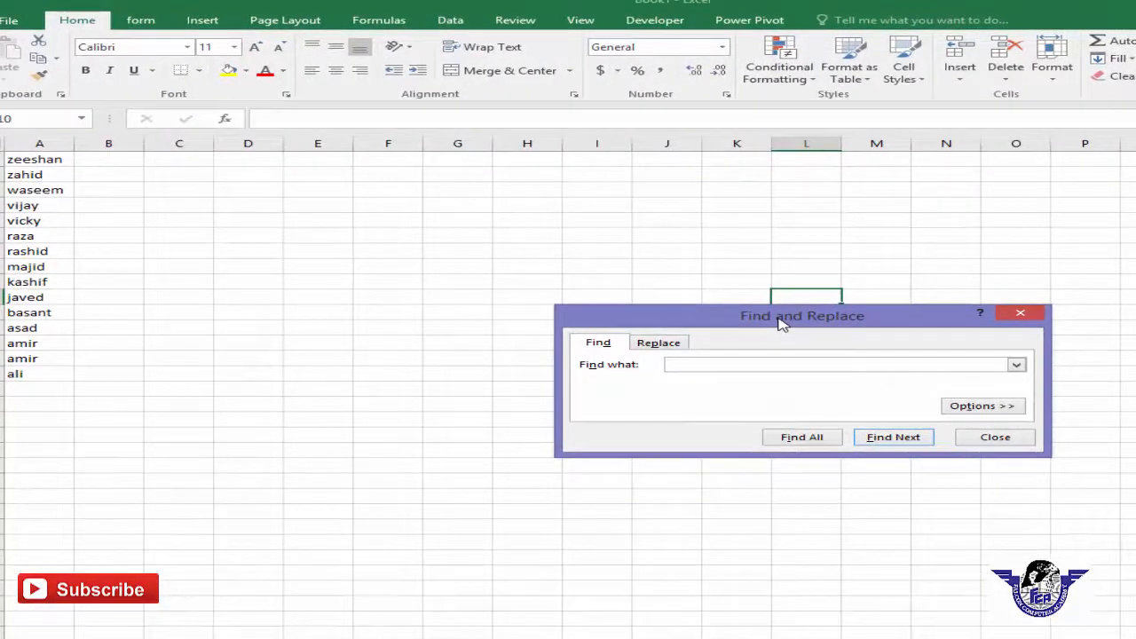
text(zeeshan)
click(893, 442)
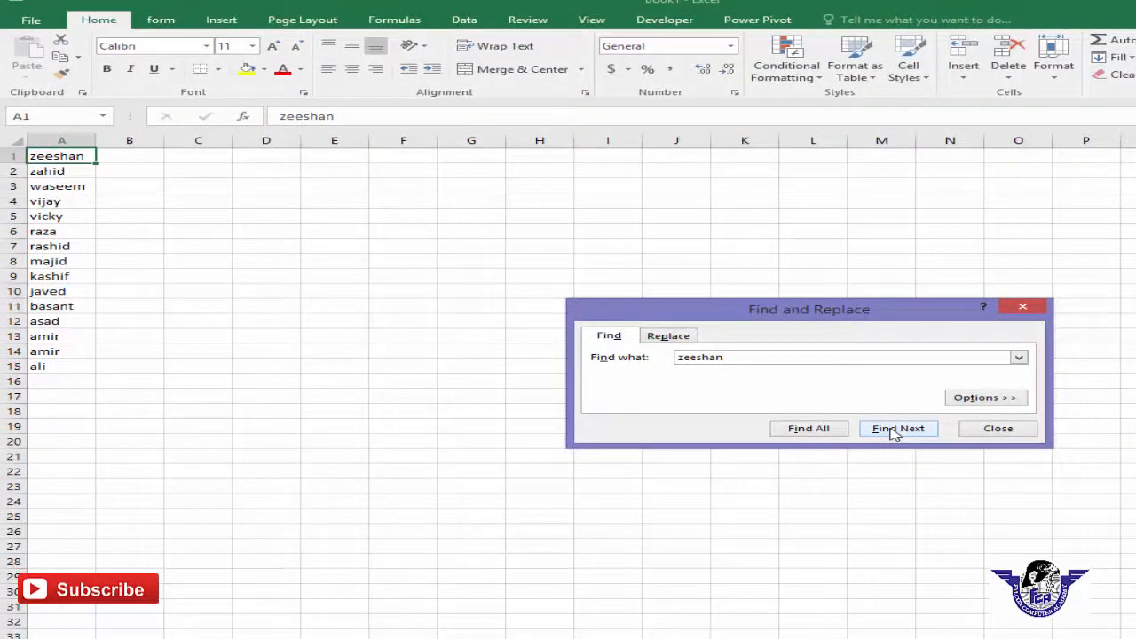
- Replace the found first name in A1 with a different sample first name and close the Find and Replace dialog
click(675, 336)
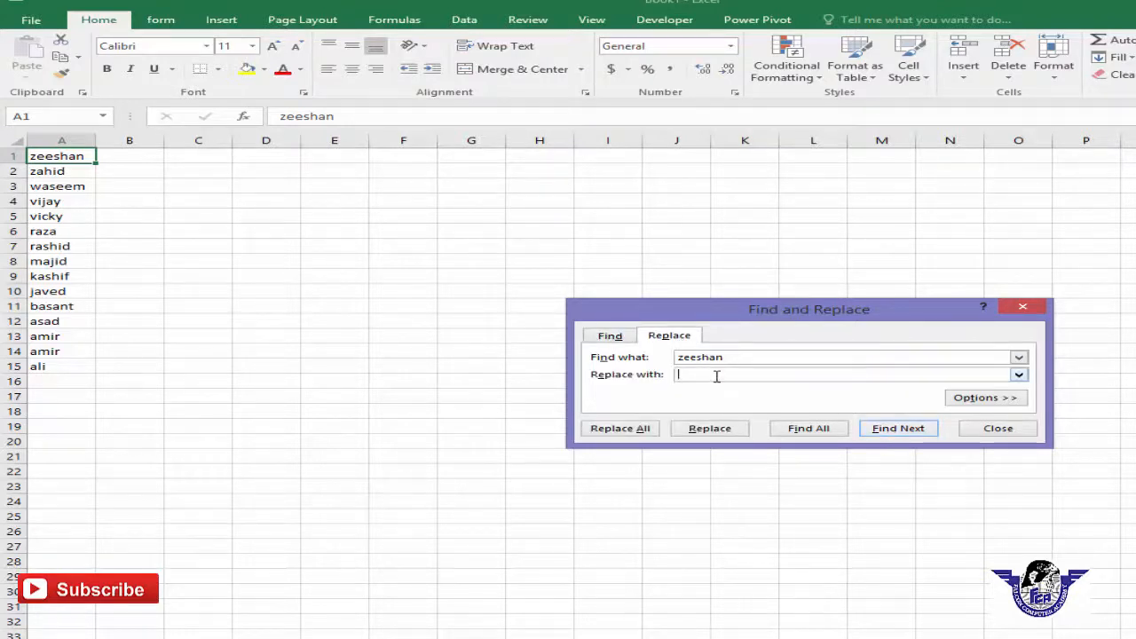
text(Hamza)
click(710, 429)
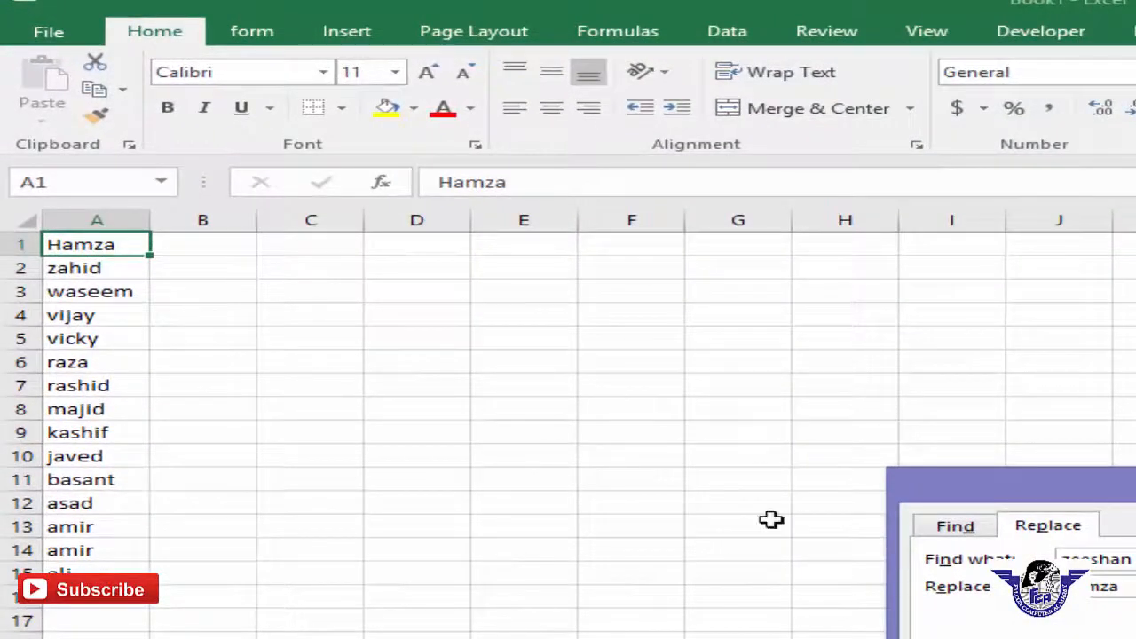
key(Escape)
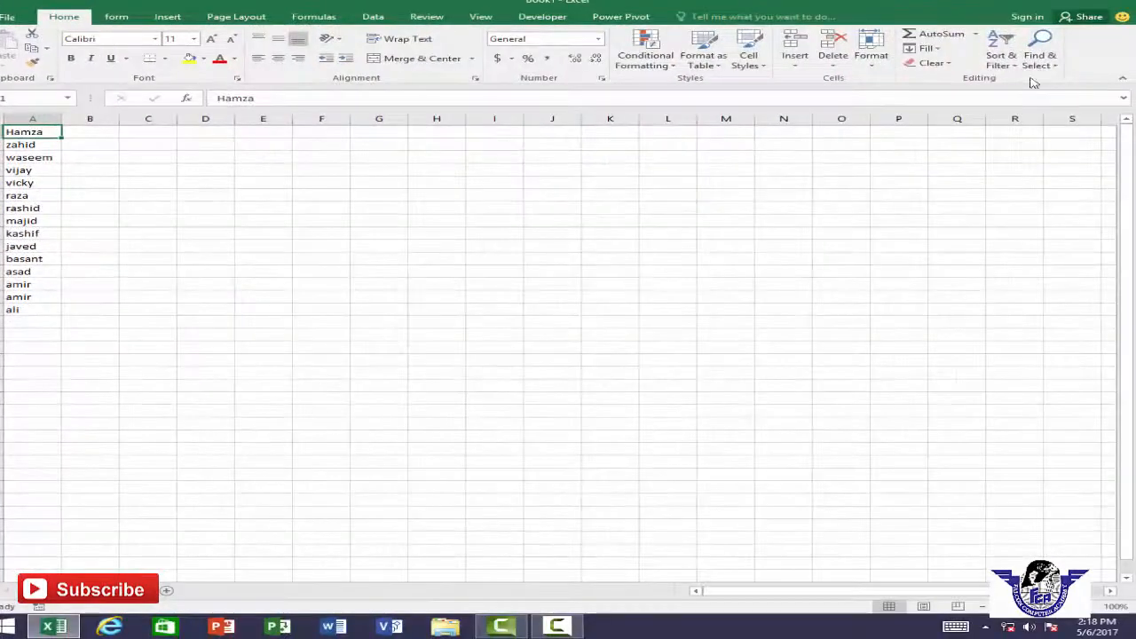
- Enter the numbers 500, 200, 500 and 400 one below the other in F1:F4
click(1040, 57)
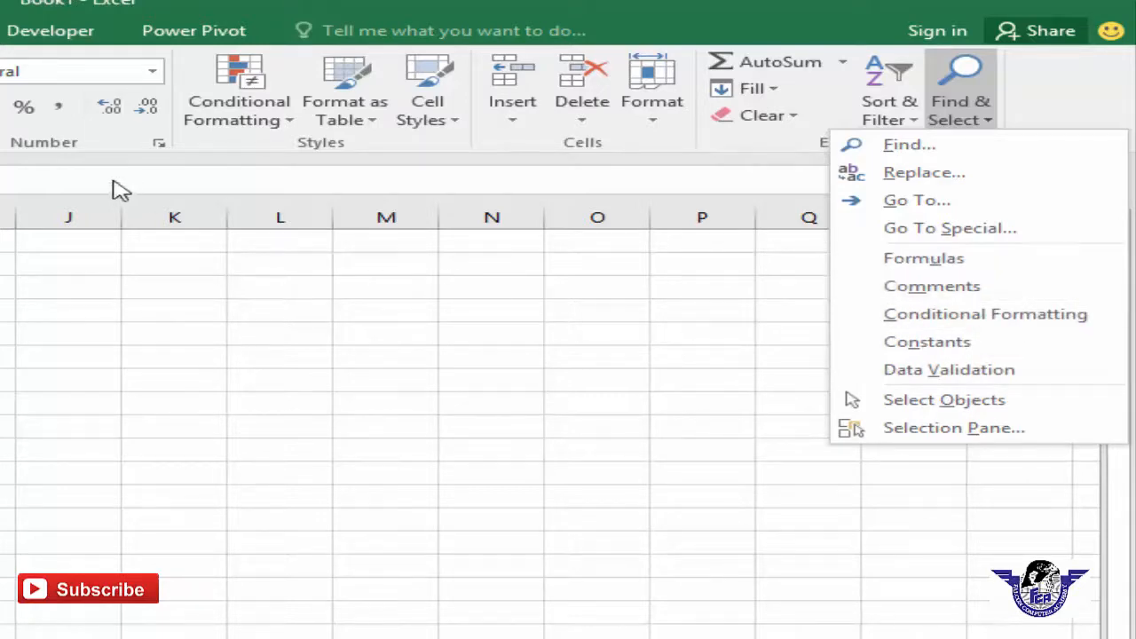
click(12, 183)
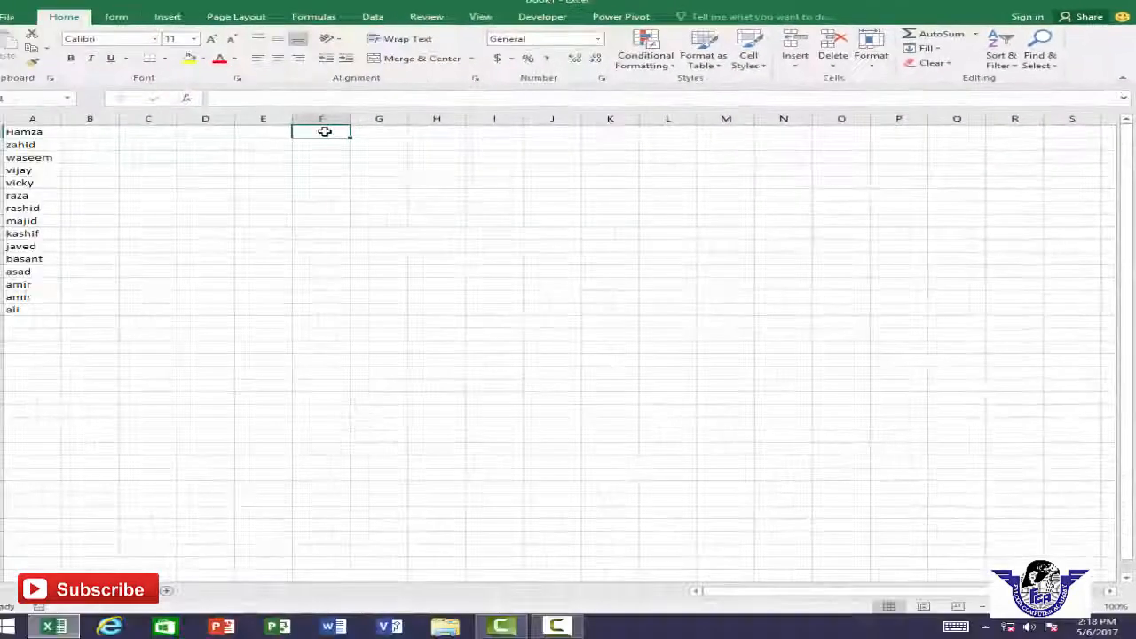
text(500)
key(Return)
text(200)
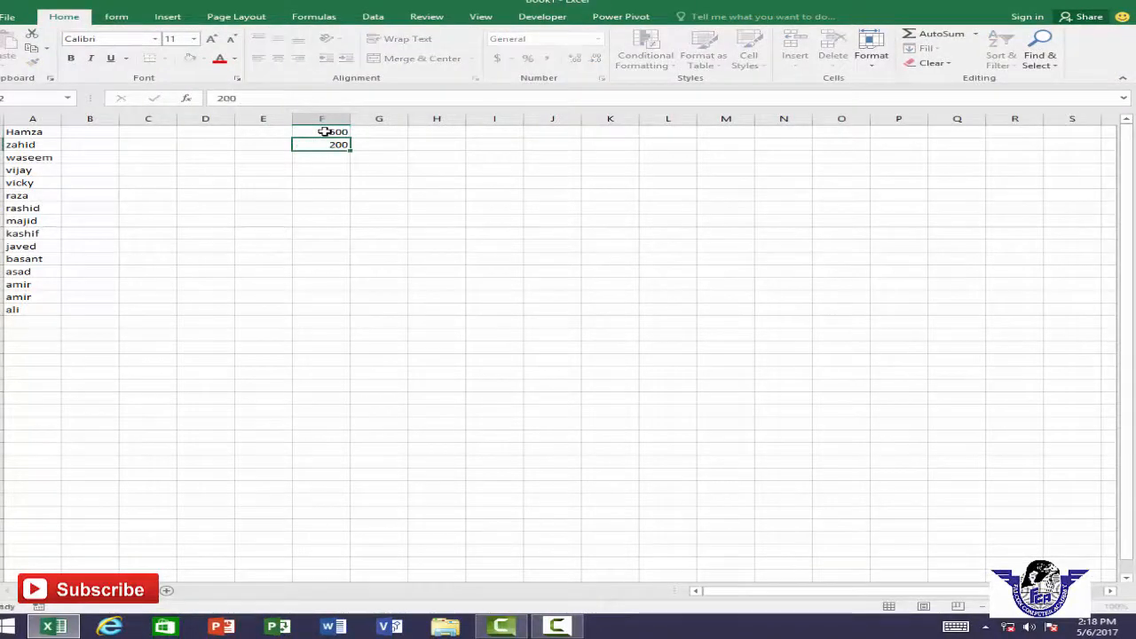
key(Return)
text(500)
key(Return)
text(400)
key(Return)
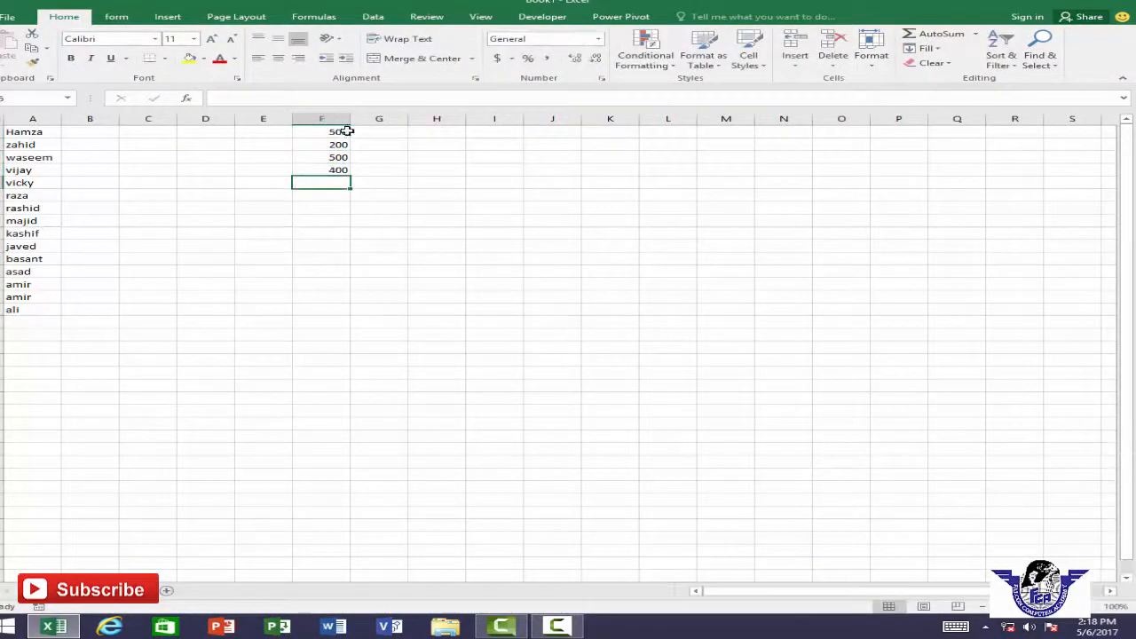
- Total F1:F4 in cell F5 with the AutoSum Sum function
click(975, 34)
click(968, 51)
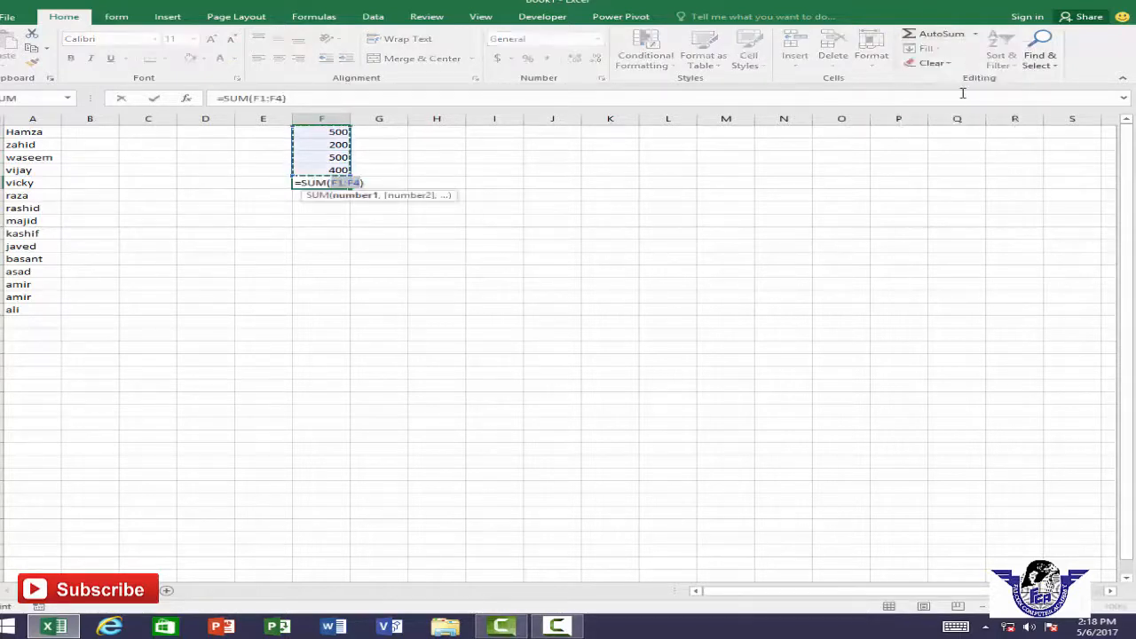
key(Return)
- Enter 400 in each of E4, E5 and E6 and total them in E7 with AutoSum
click(258, 167)
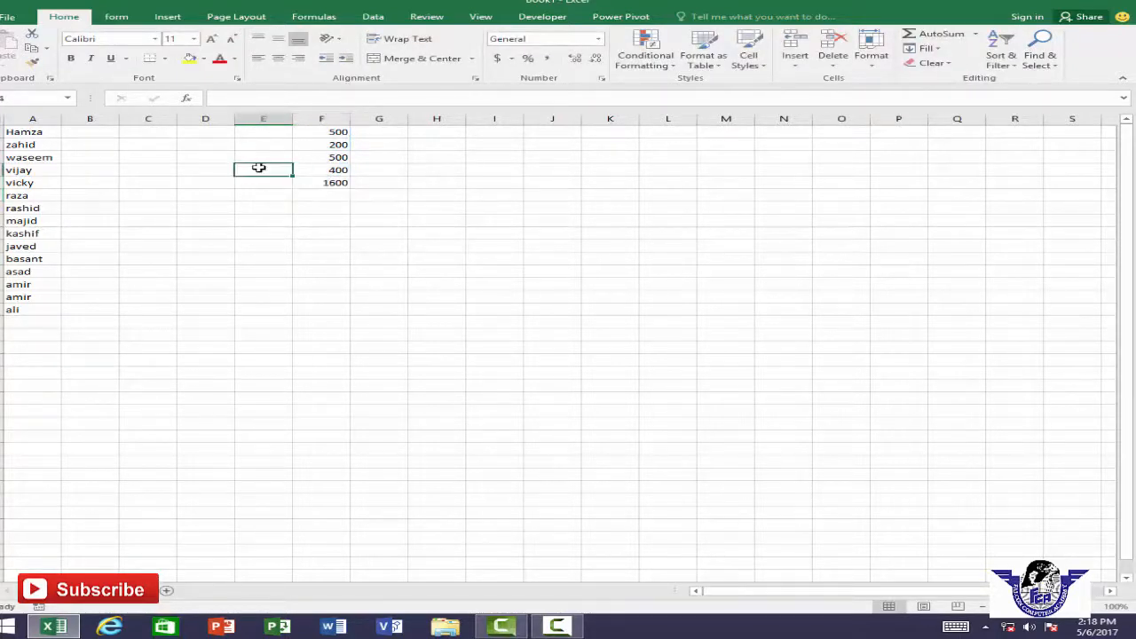
text(400)
key(Return)
text(400)
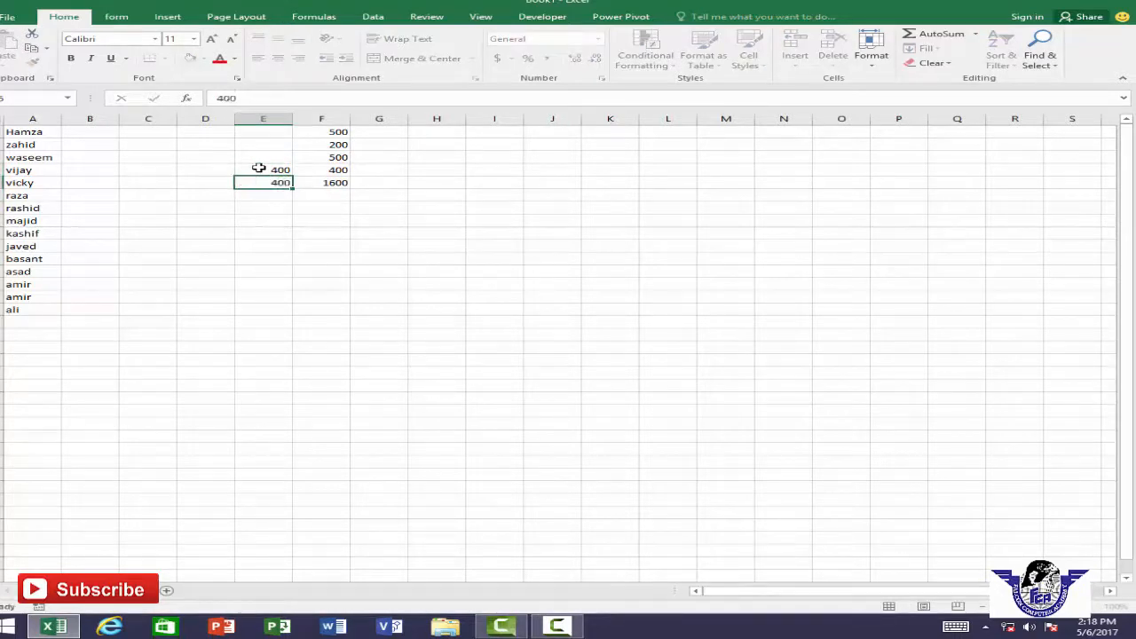
key(Return)
text(400)
key(Return)
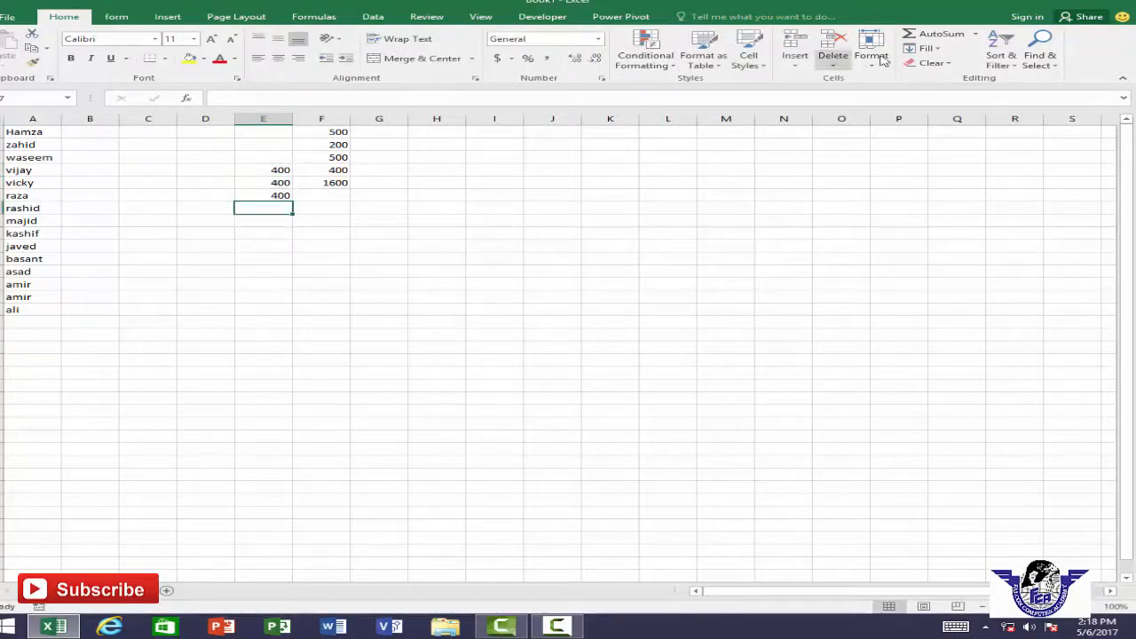
click(934, 33)
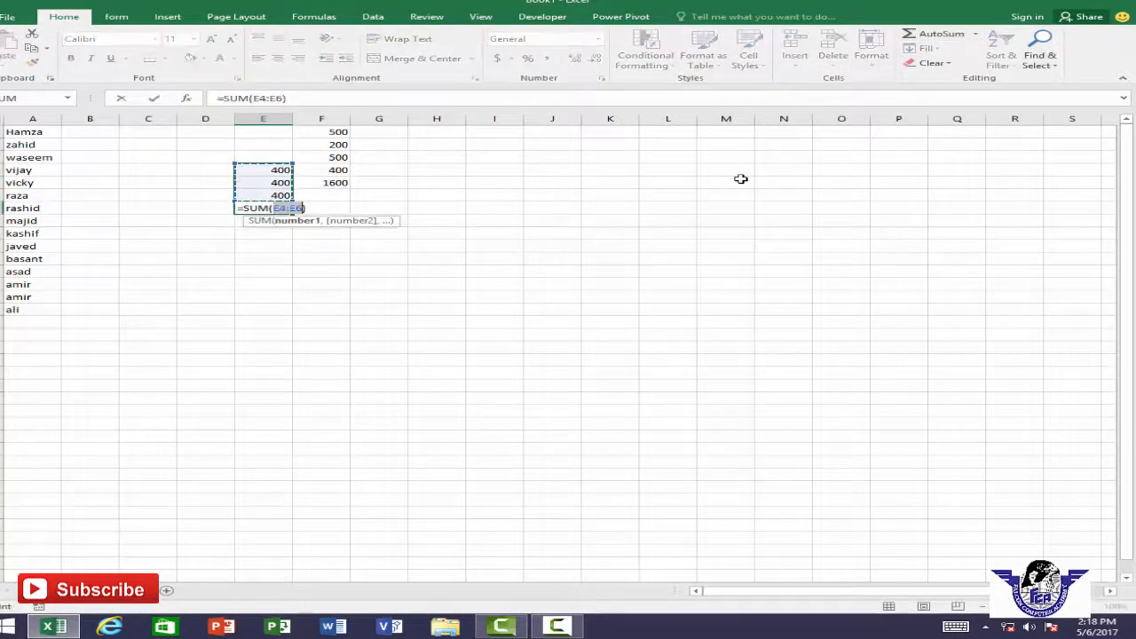
key(Return)
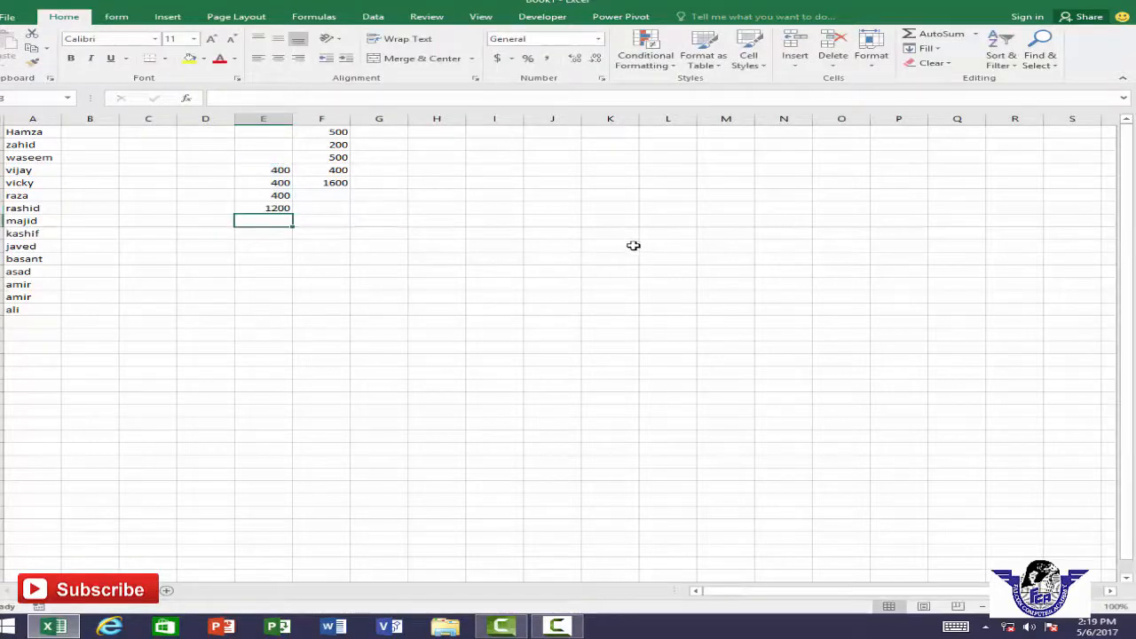
- Select all cells on the sheet that contain formulas using Find & Select
click(941, 247)
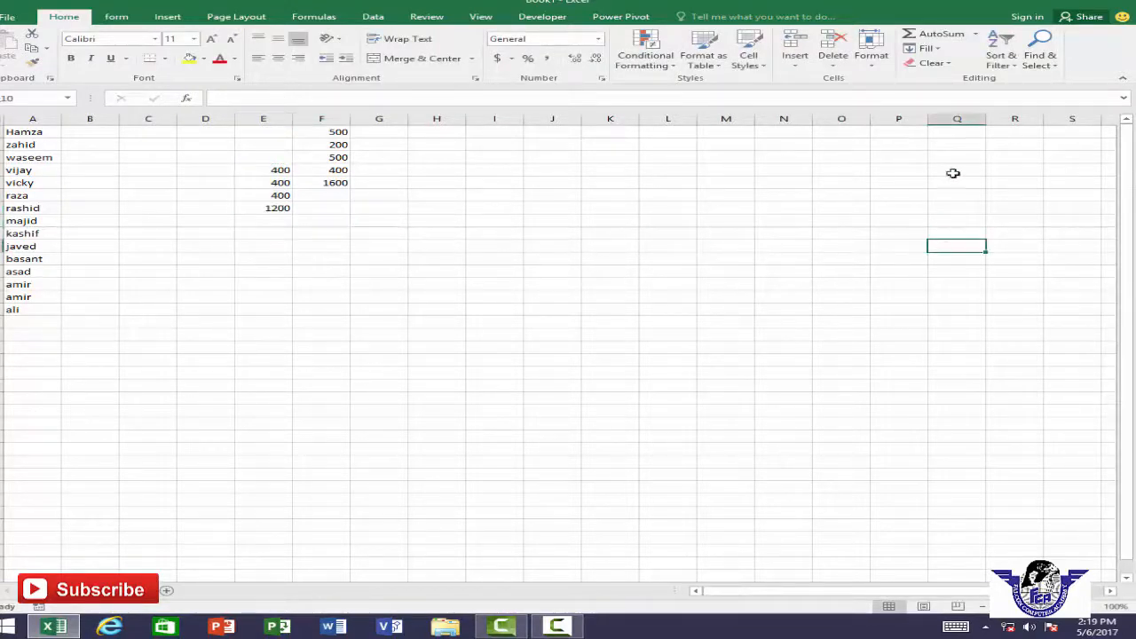
click(1044, 59)
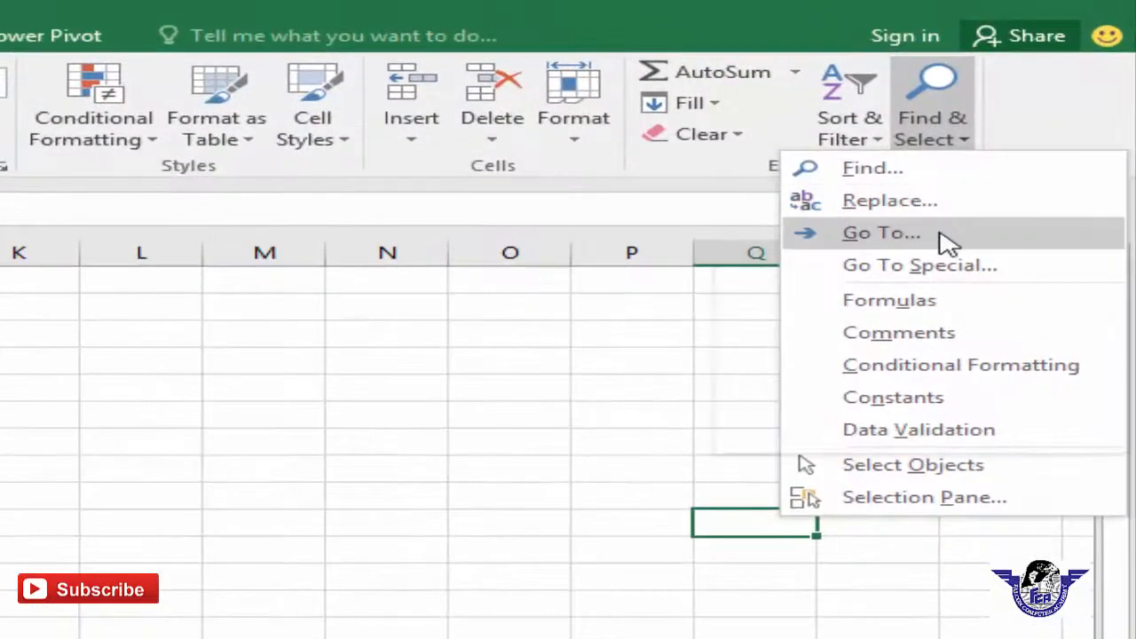
click(971, 145)
click(971, 146)
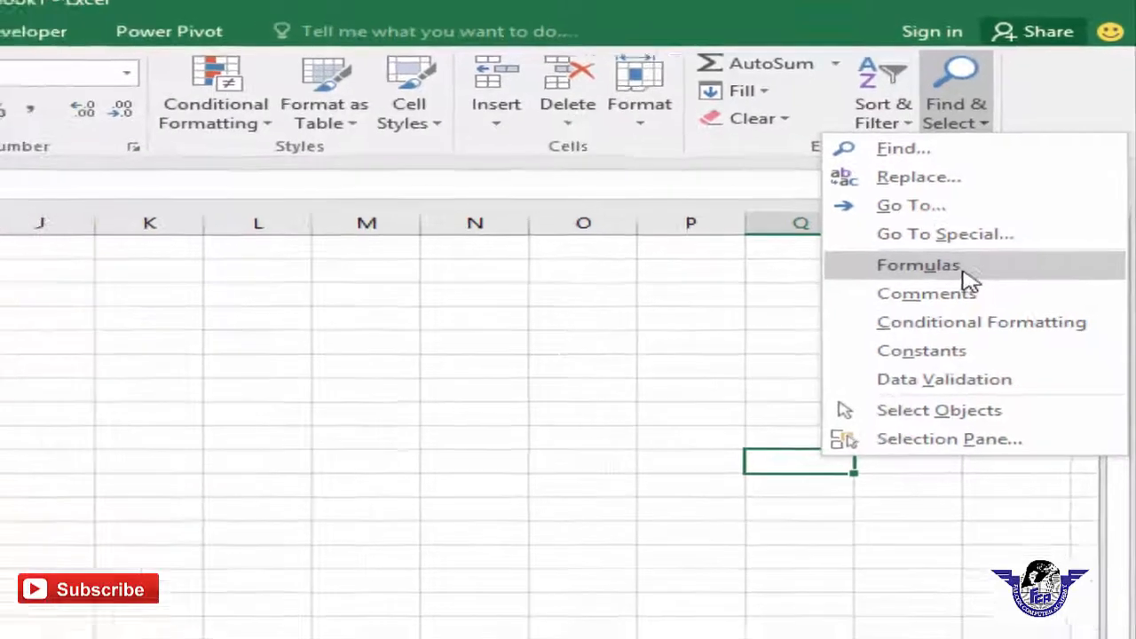
click(966, 272)
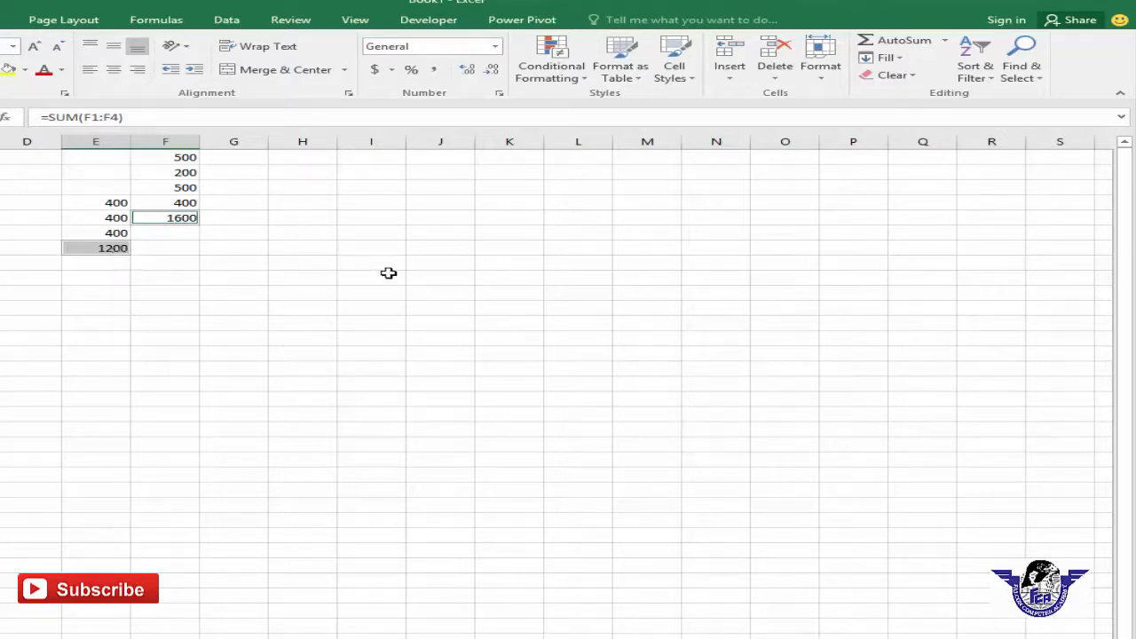
- Select all cells on the sheet that contain constants using Find & Select
click(533, 273)
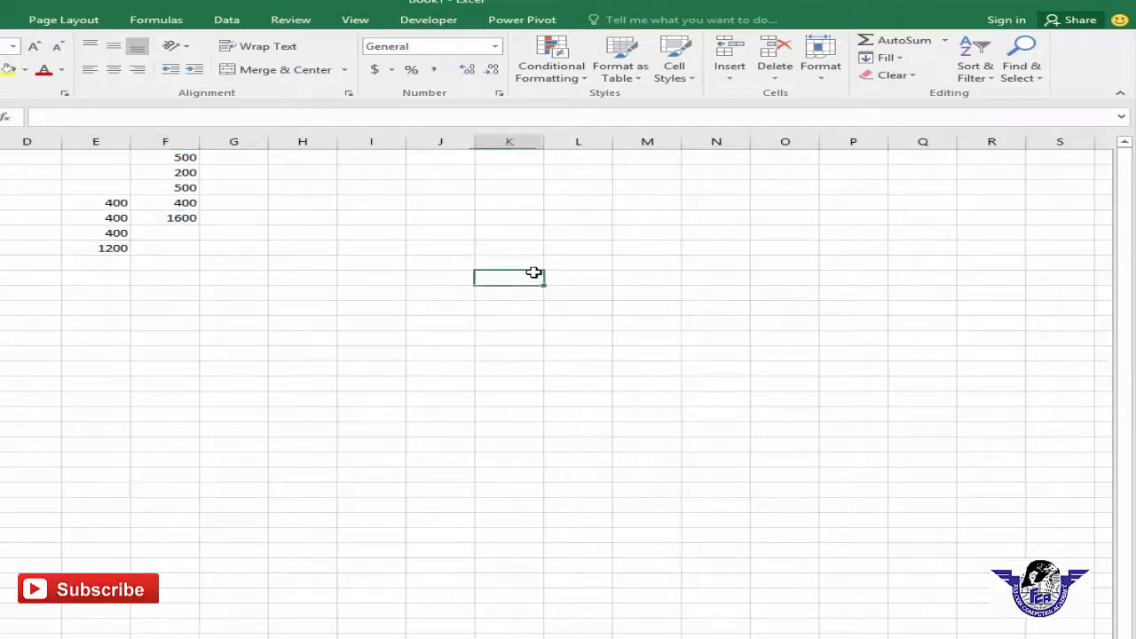
click(1040, 80)
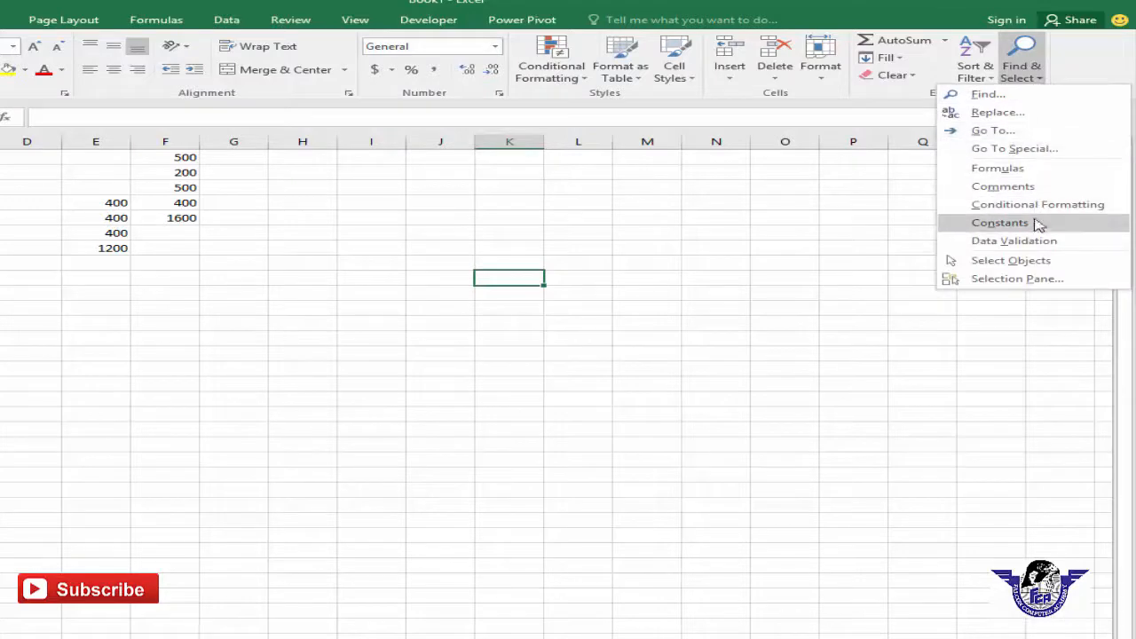
click(1039, 228)
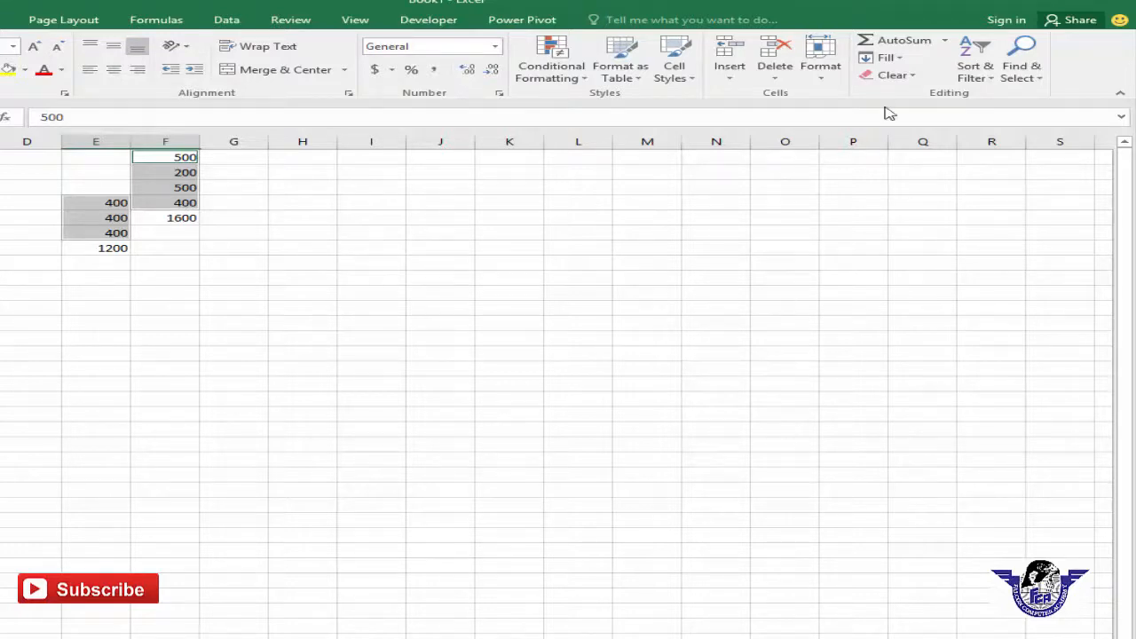
click(1046, 81)
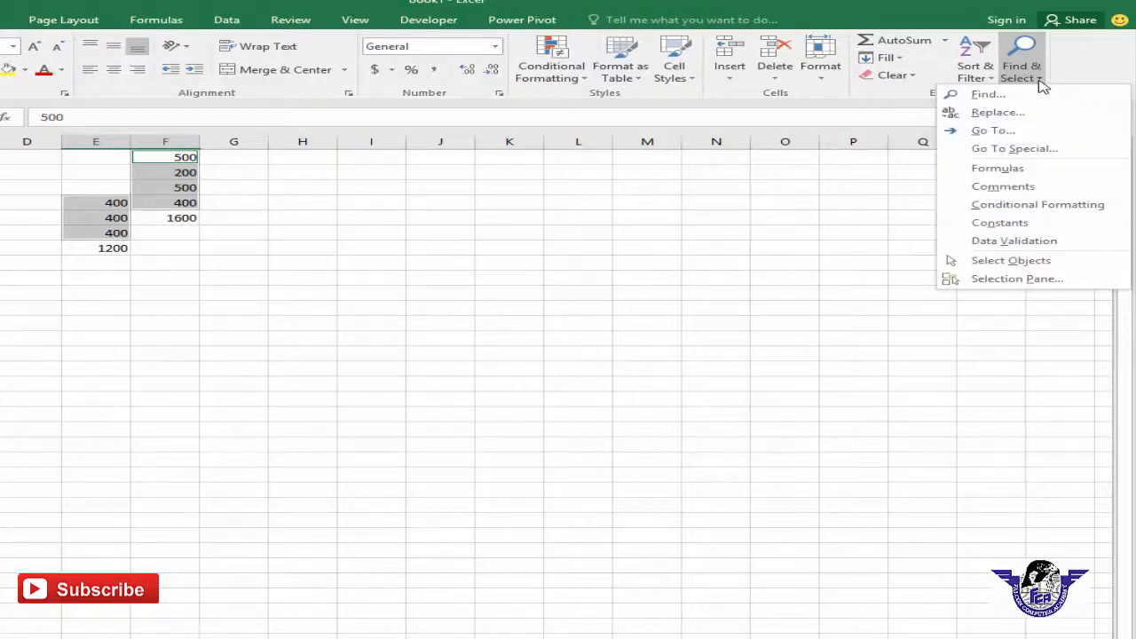
key(Escape)
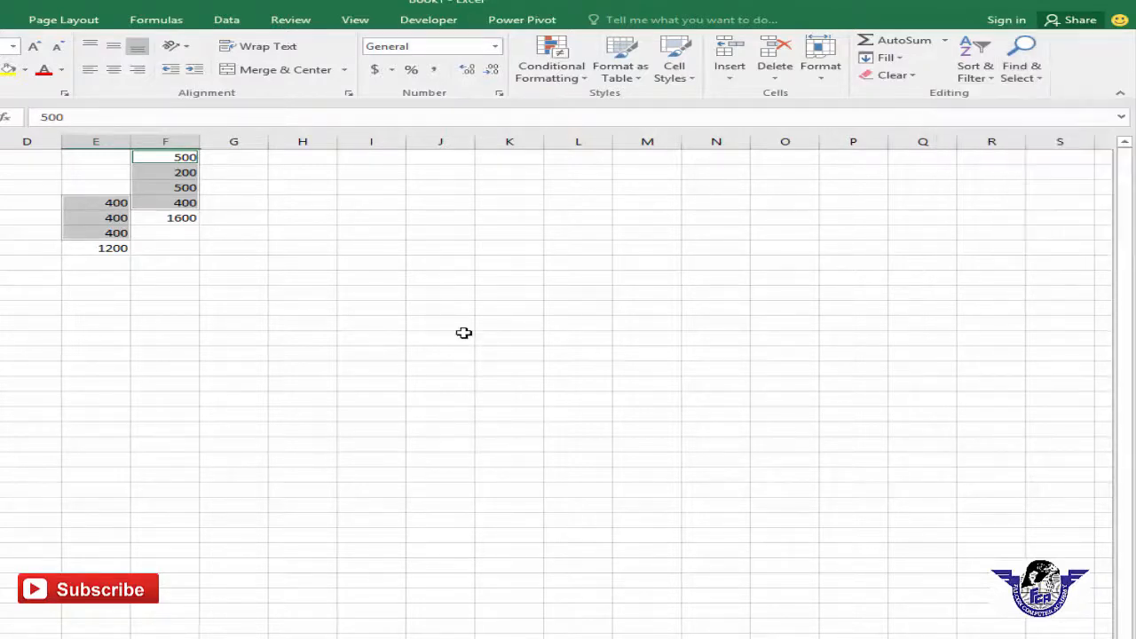